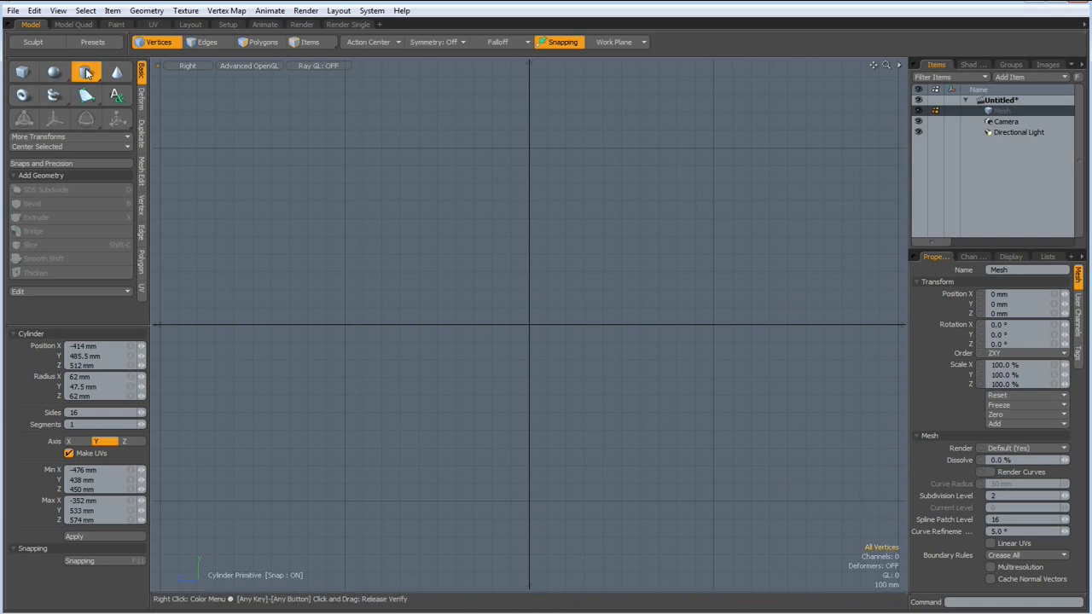
- Swap the Cylinder tool for Curve and click five points in the Right view: tall backrest, then gently rising seat
click(86, 72)
click(86, 96)
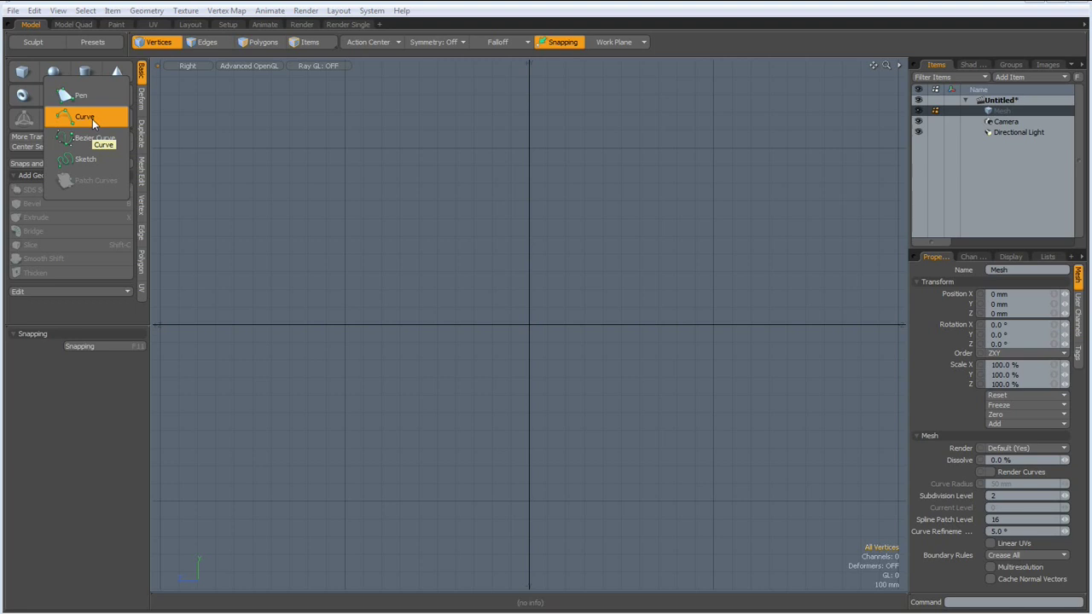
click(92, 119)
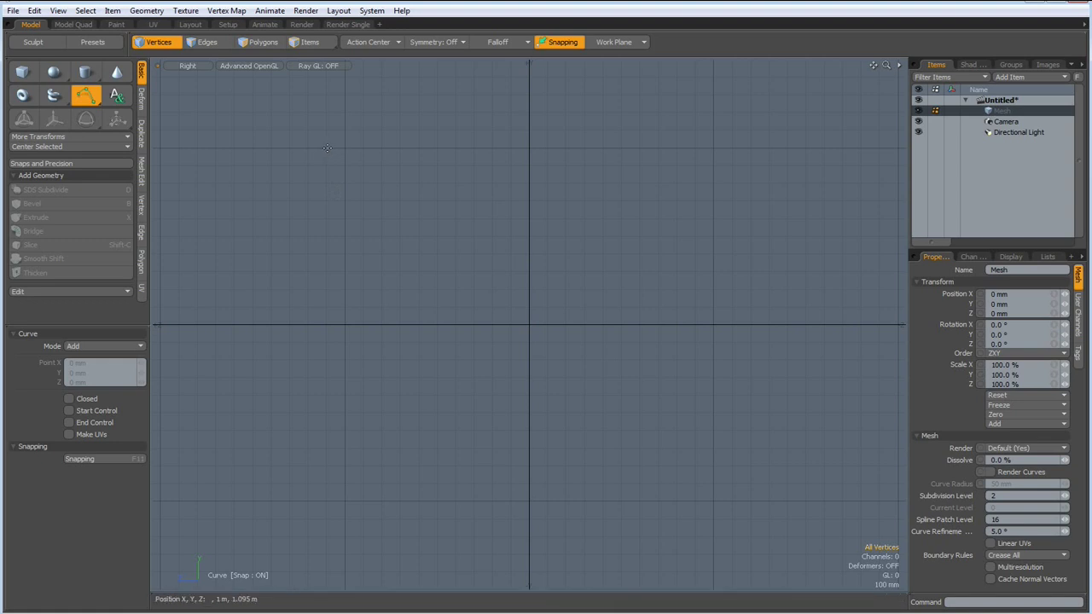
click(326, 149)
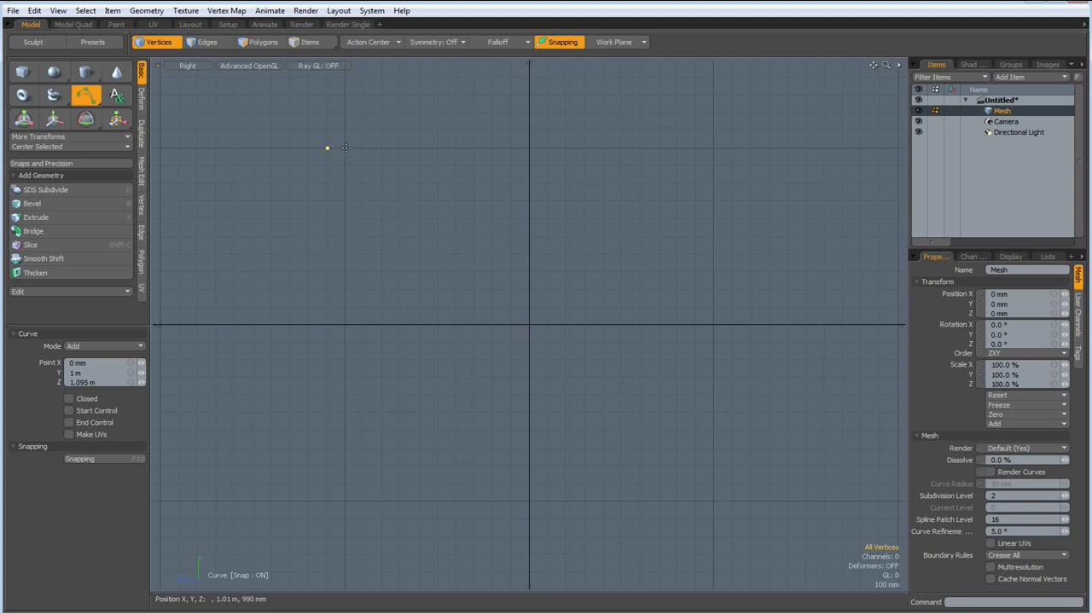
click(346, 149)
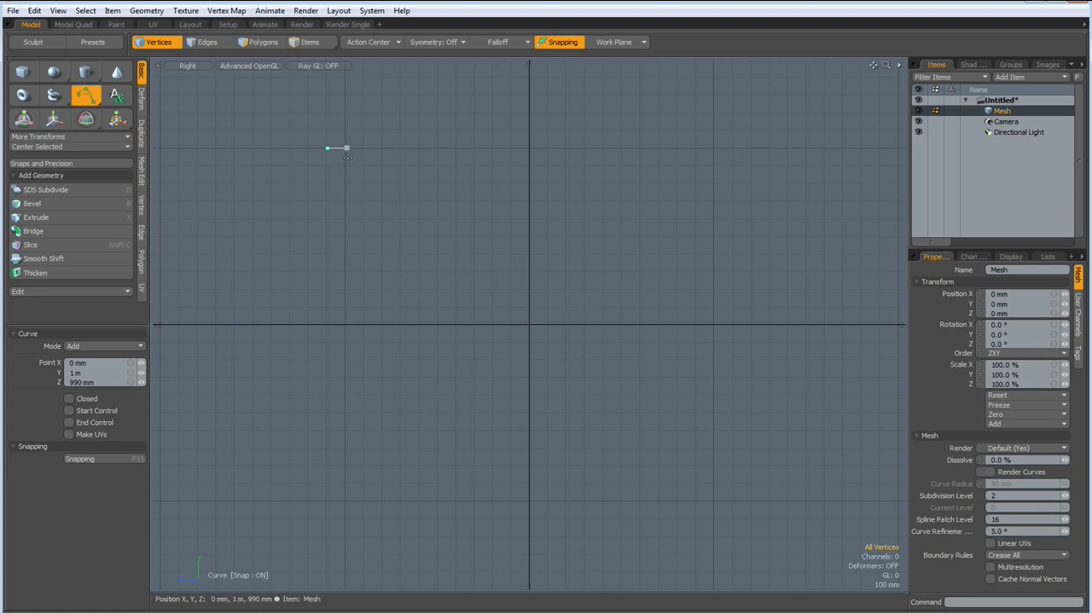
click(381, 323)
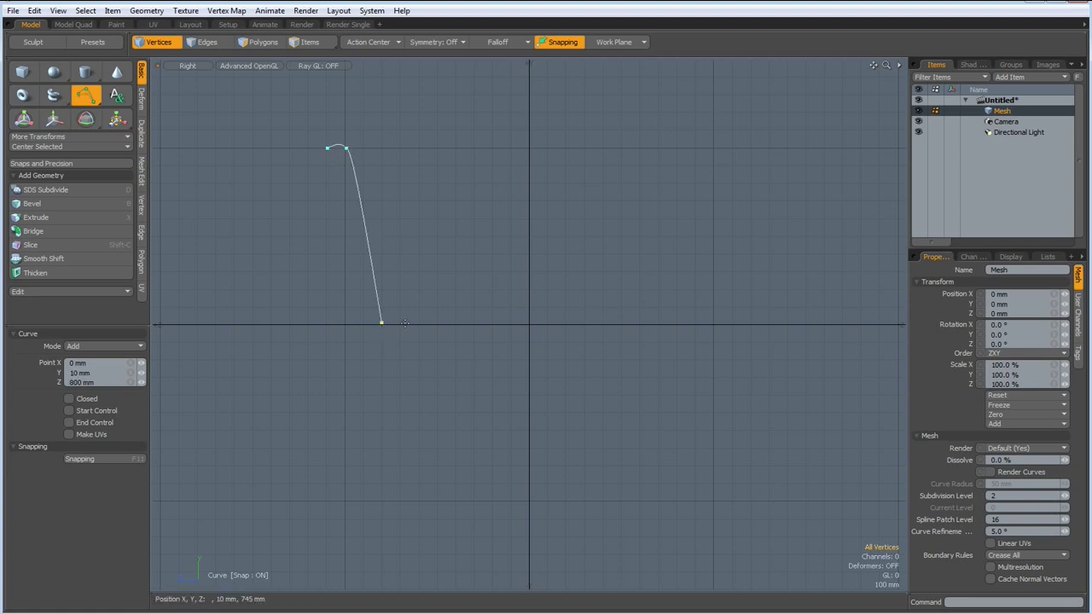
click(475, 308)
click(495, 326)
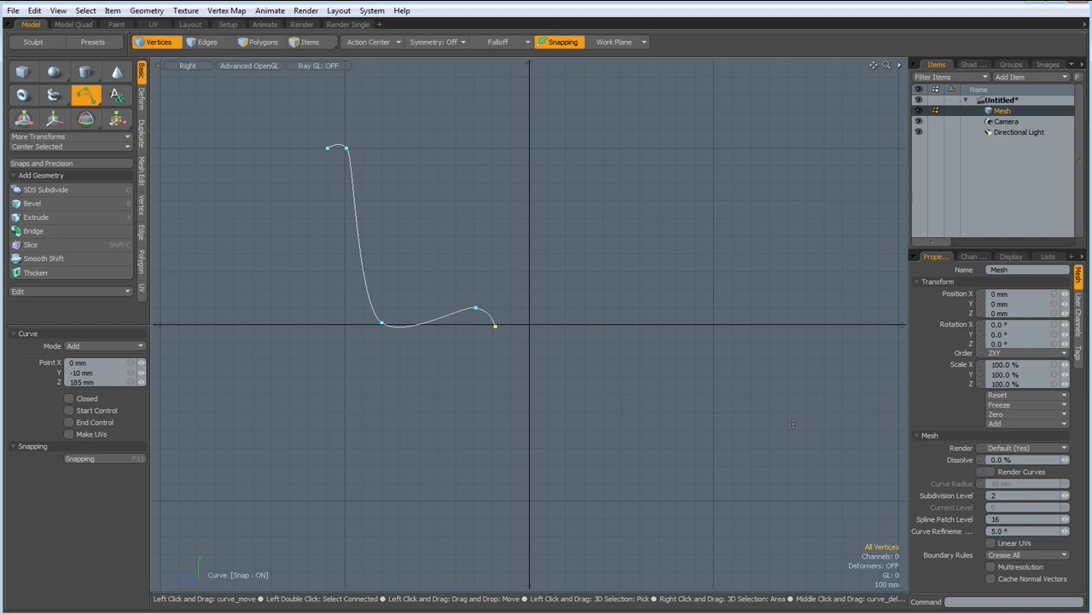
- Expand Lists > Statistics > Polygons > By Vertex to confirm one 5-vertex curve
click(1050, 257)
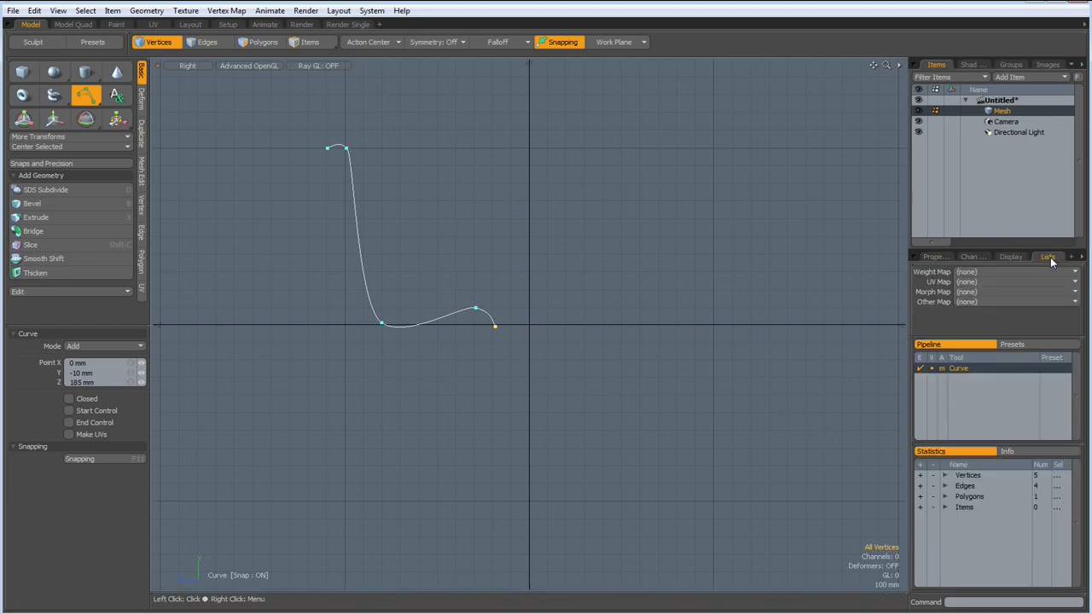
click(945, 496)
click(953, 518)
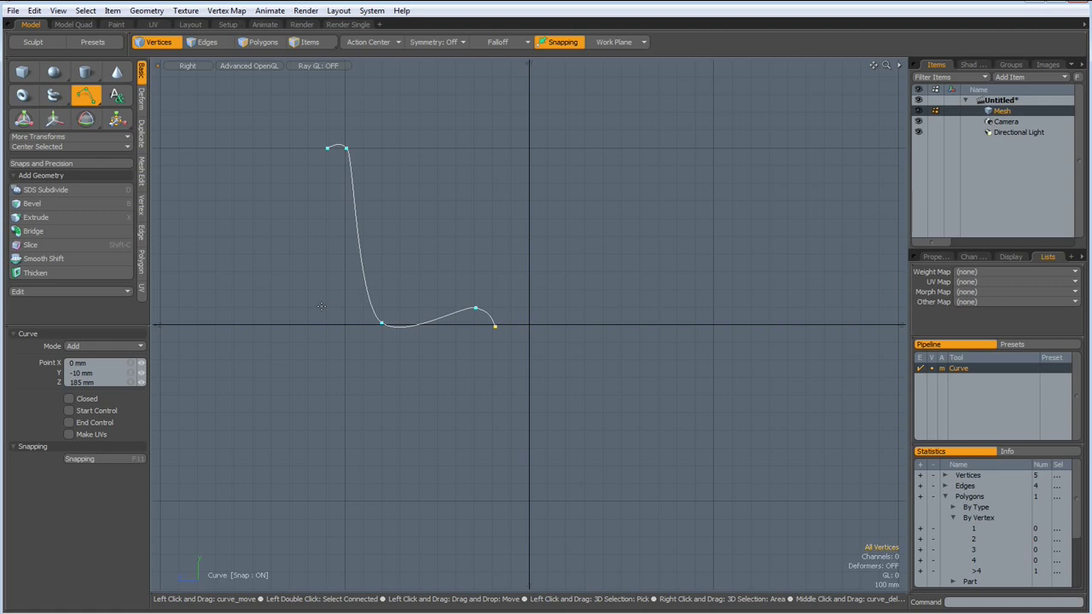
- Finish the curve and switch the viewport to Perspective to view the profile
key(space)
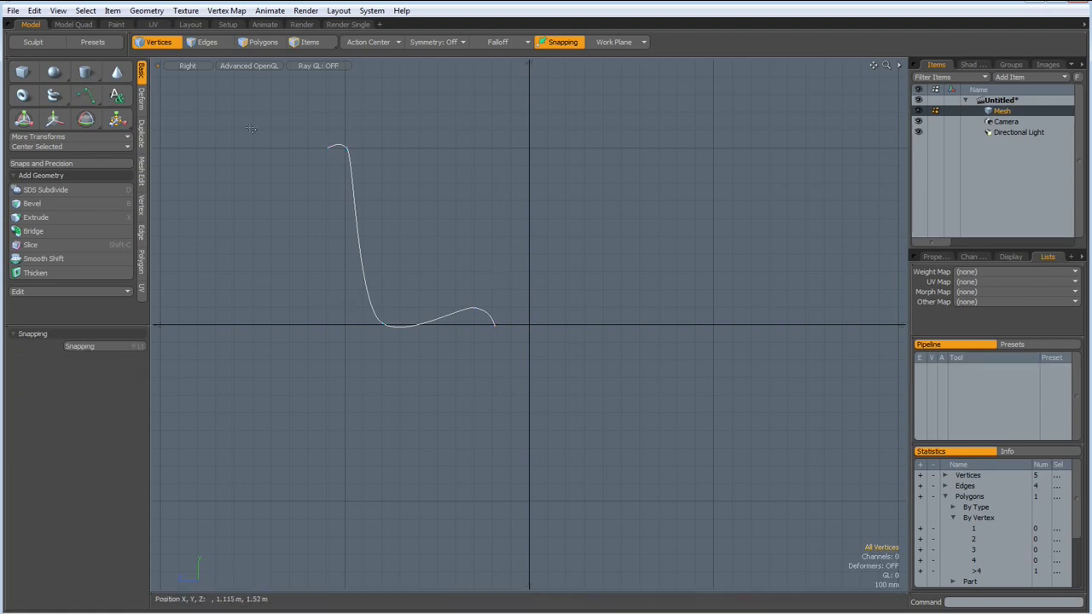
key(ctrl+space)
click(474, 224)
click(143, 135)
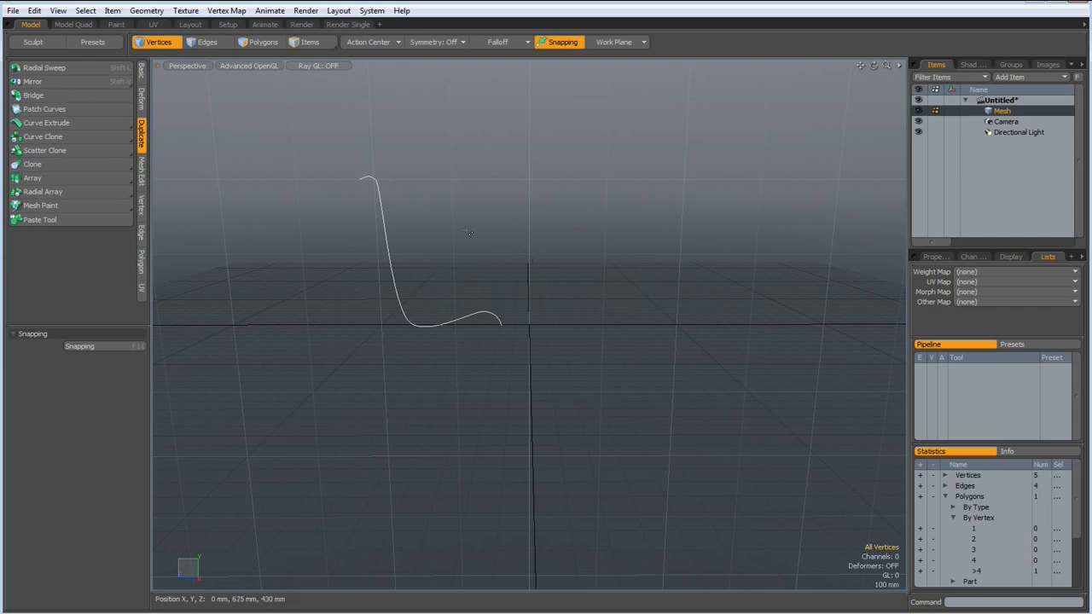
mouse_move(495, 278)
alt+mouse_down()
mouse_move(500, 300)
mouse_move(441, 301)
mouse_move(451, 297)
alt+mouse_up()
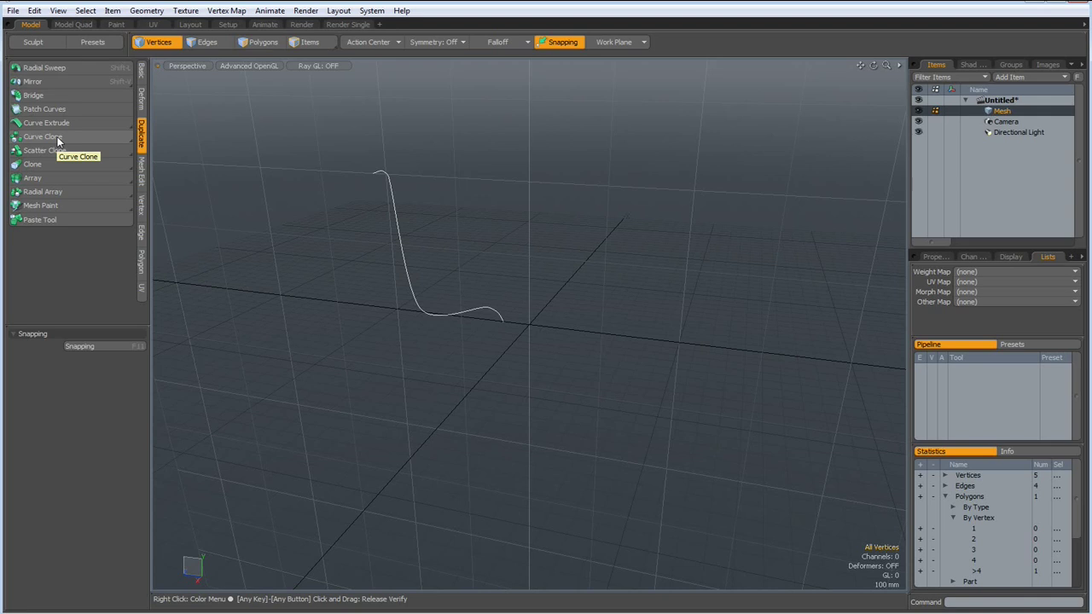
- Activate Curve Clone from the Duplicate tools, try a clone path, then undo the path points
click(57, 137)
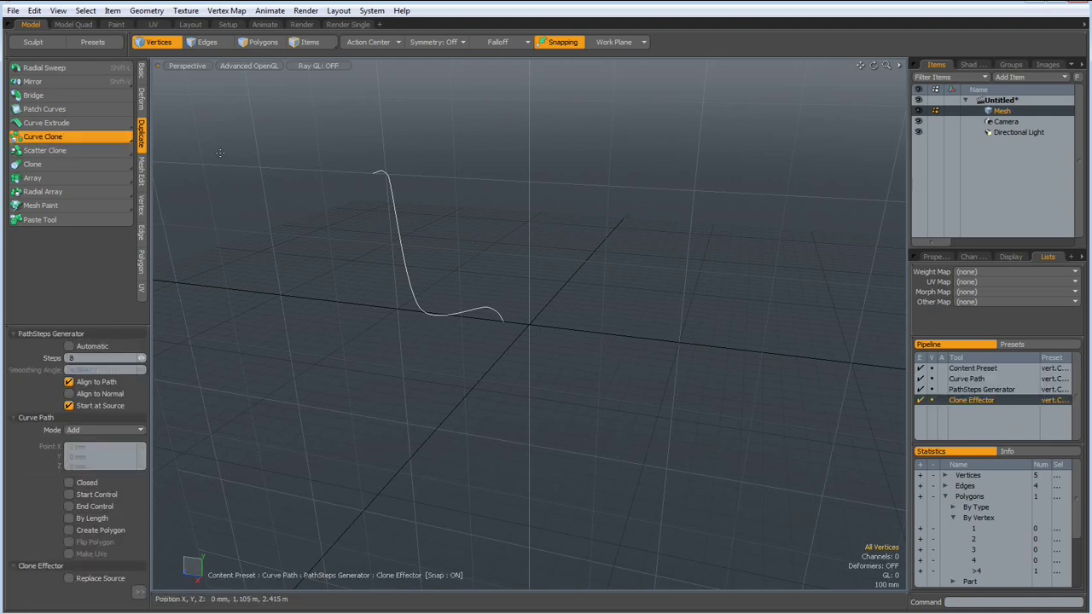
click(352, 193)
click(486, 157)
click(689, 175)
click(721, 459)
click(580, 499)
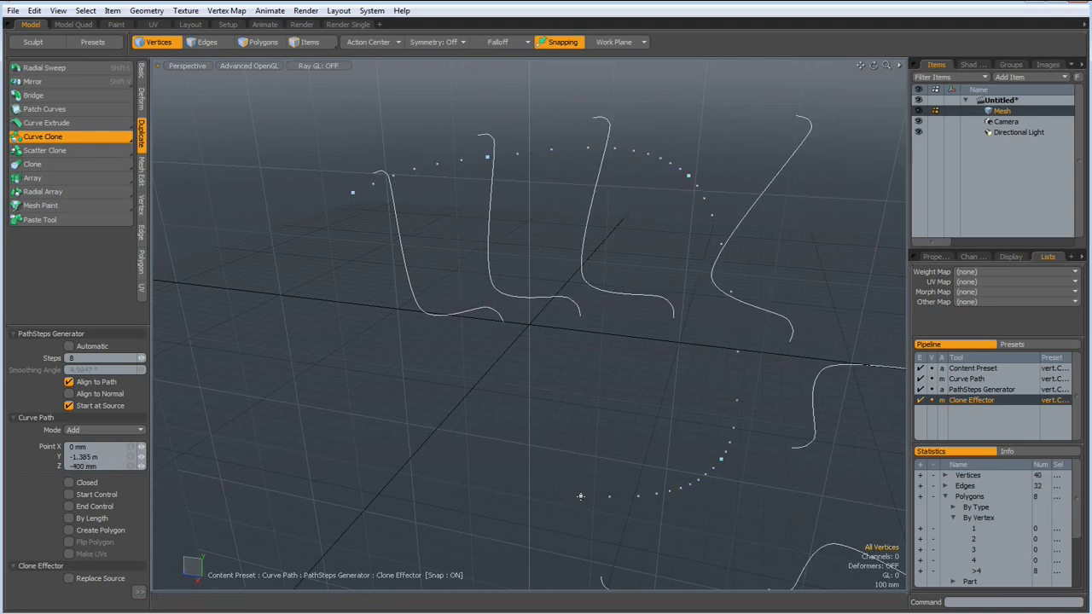
key(ctrl+z)
key(ctrl+z)
key(ctrl+z)
key(ctrl+z)
key(ctrl+z)
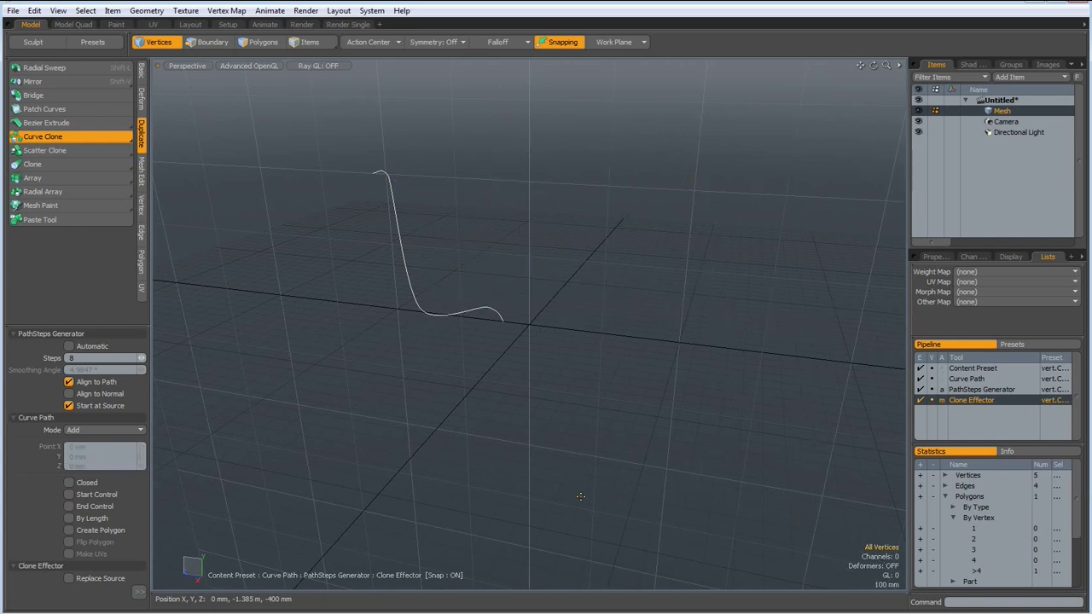
- Clone the profile curve three times, spreading the copies sideways into four parallel profiles
key(space)
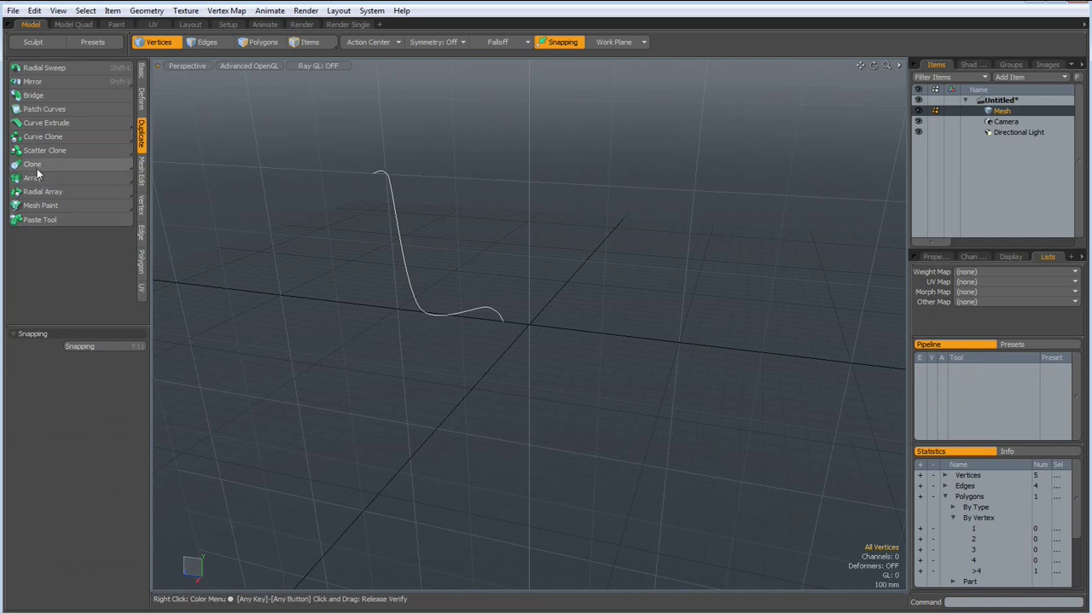
click(38, 166)
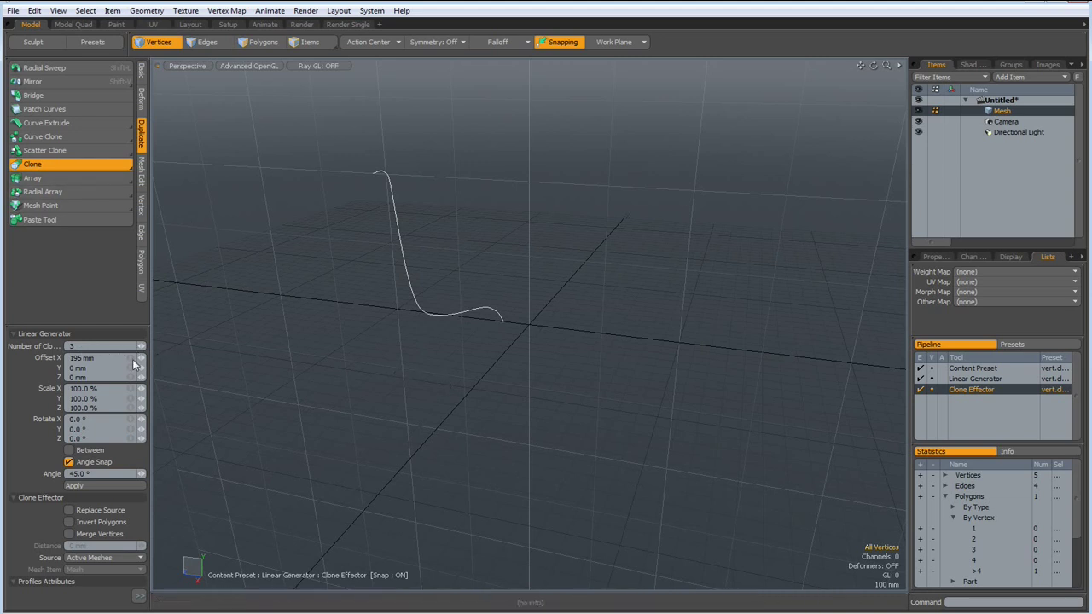
click(432, 338)
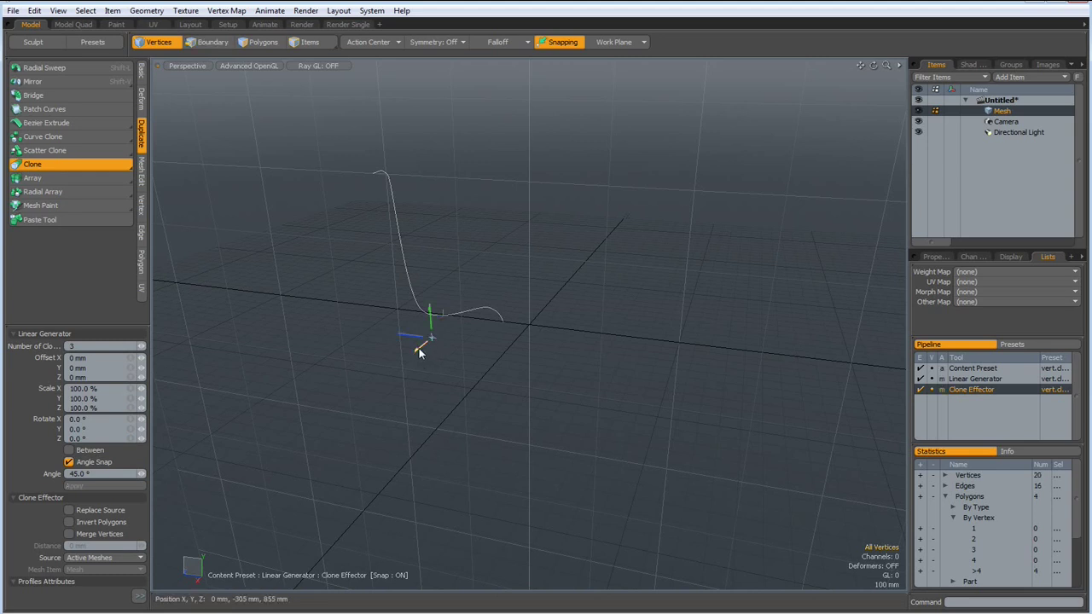
mouse_move(419, 352)
mouse_down()
mouse_move(416, 335)
mouse_move(426, 341)
mouse_move(409, 443)
mouse_up()
key(space)
- Show curve vertices and hide the viewport grid to inspect the four profiles
key(alt+q)
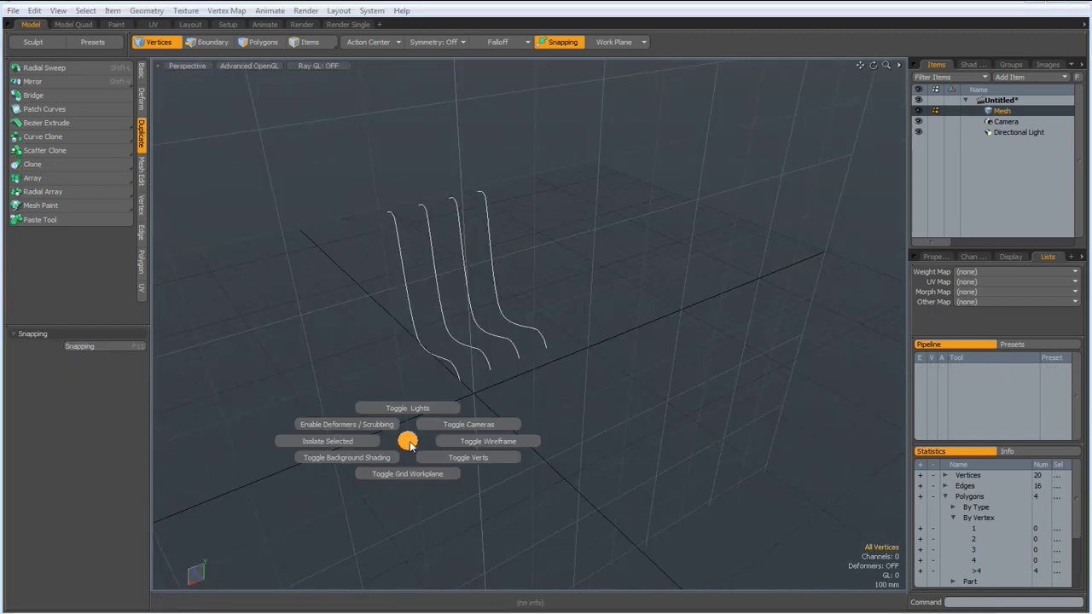
click(446, 458)
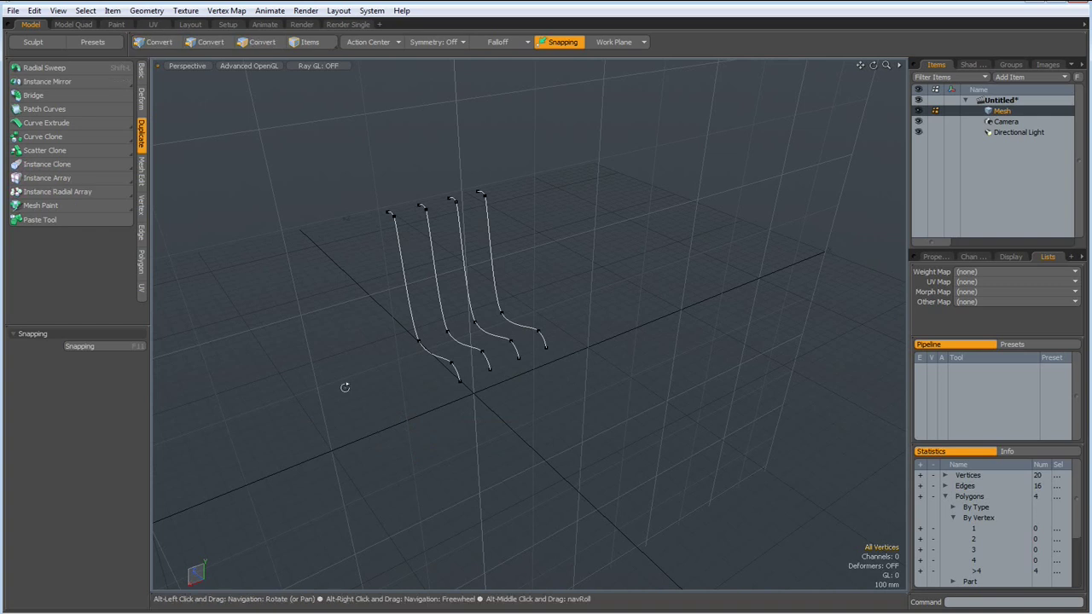
alt+drag(336, 378, 445, 397)
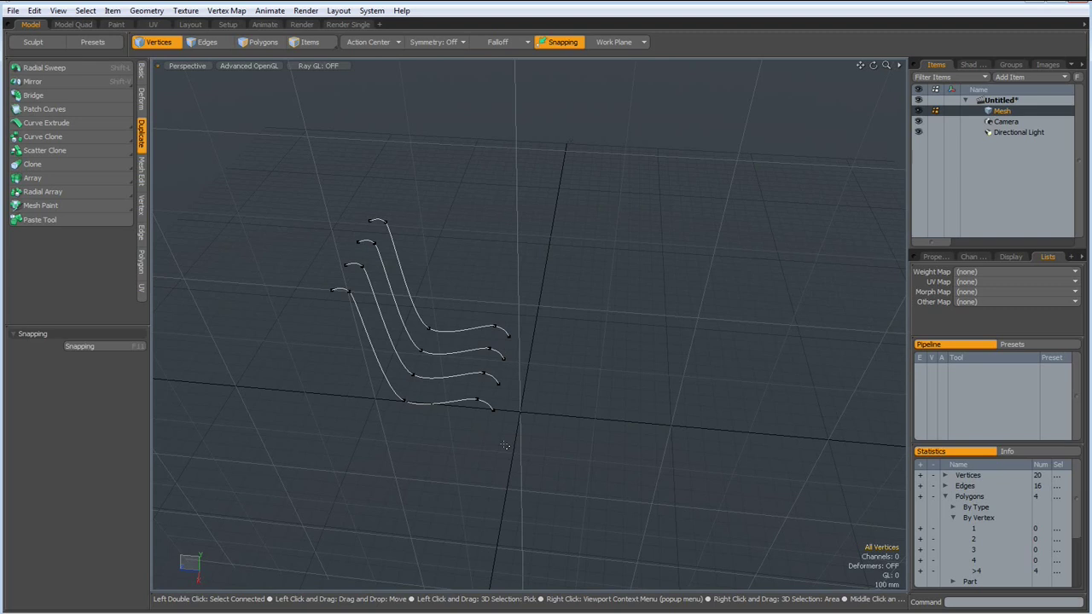
alt+drag(517, 419, 416, 390)
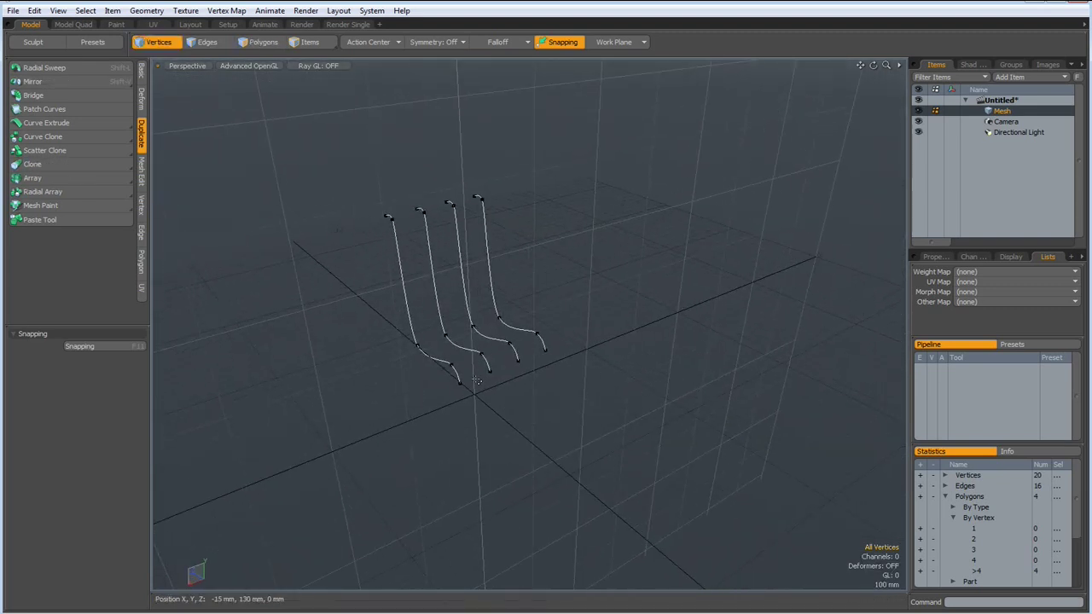
key(shift+grave)
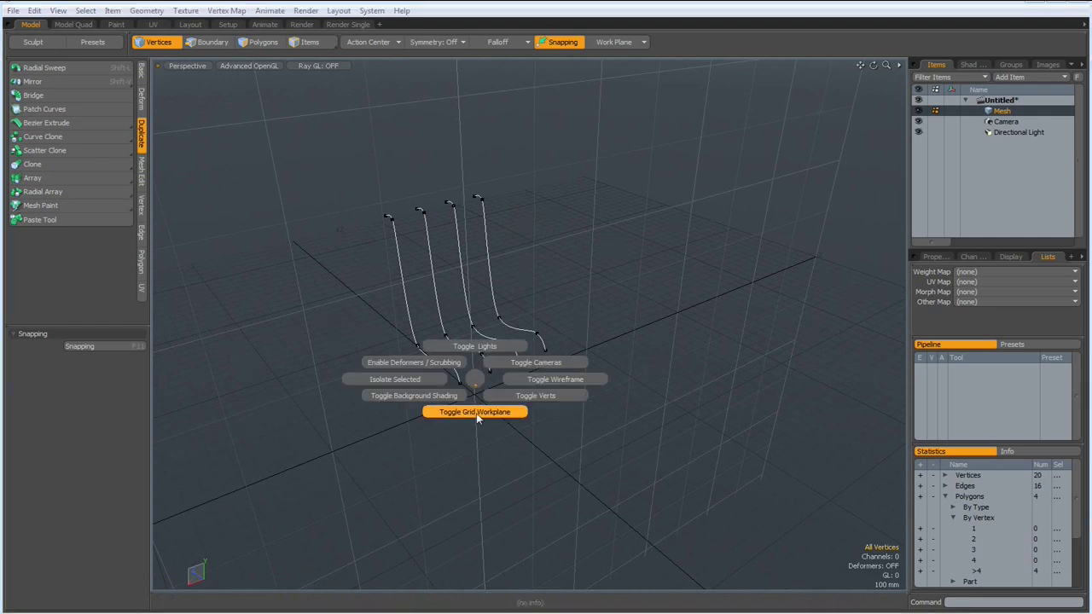
click(479, 415)
scroll(481, 377, up, 2)
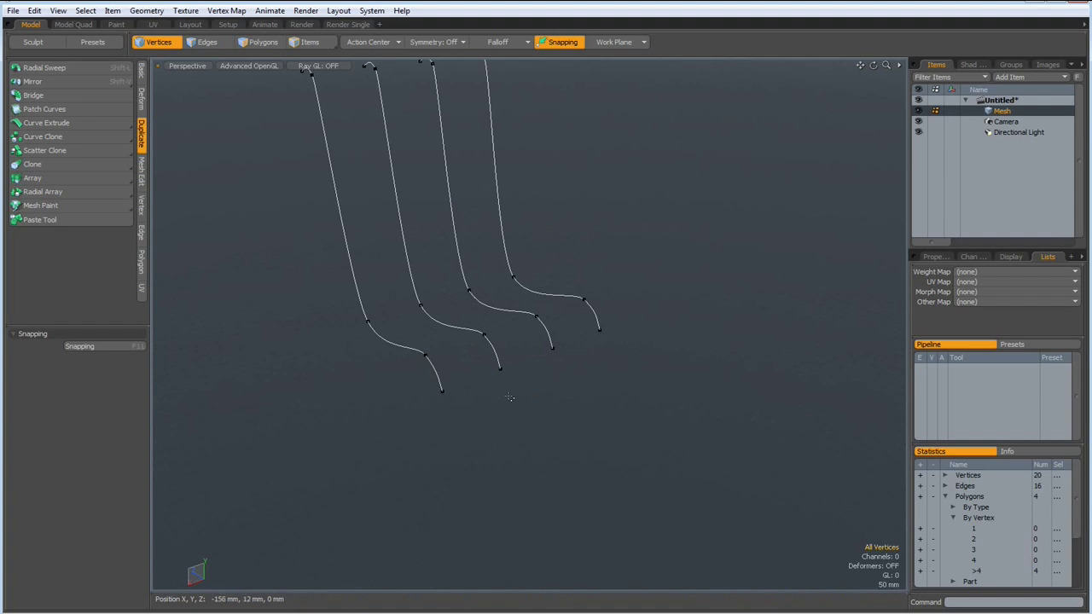
- Draw separate two-point Curve segments linking the seat-front tips of neighbouring profiles, then orbit to check
click(142, 72)
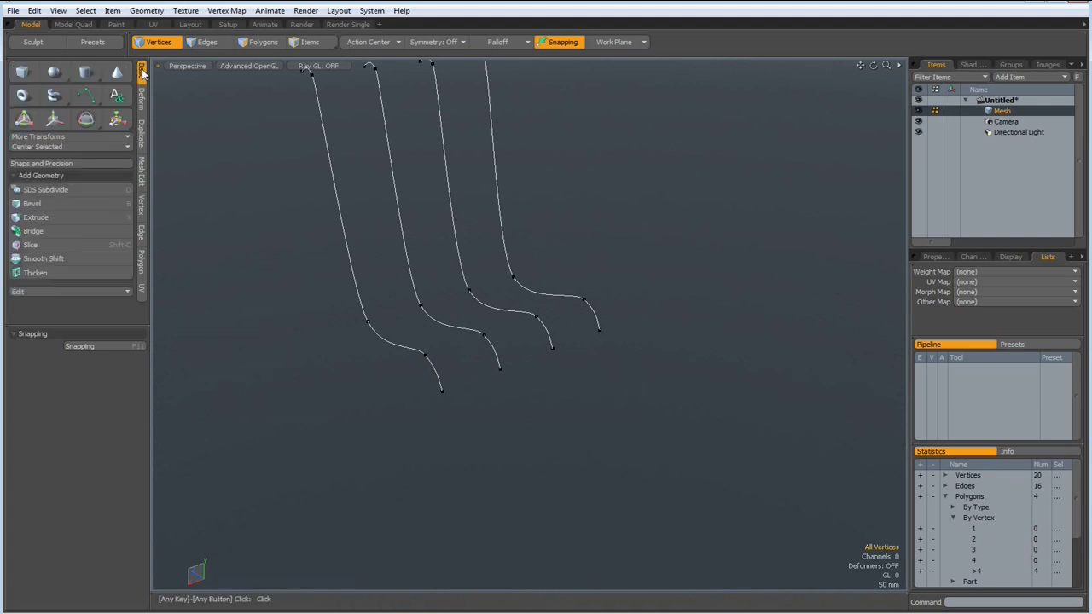
click(85, 95)
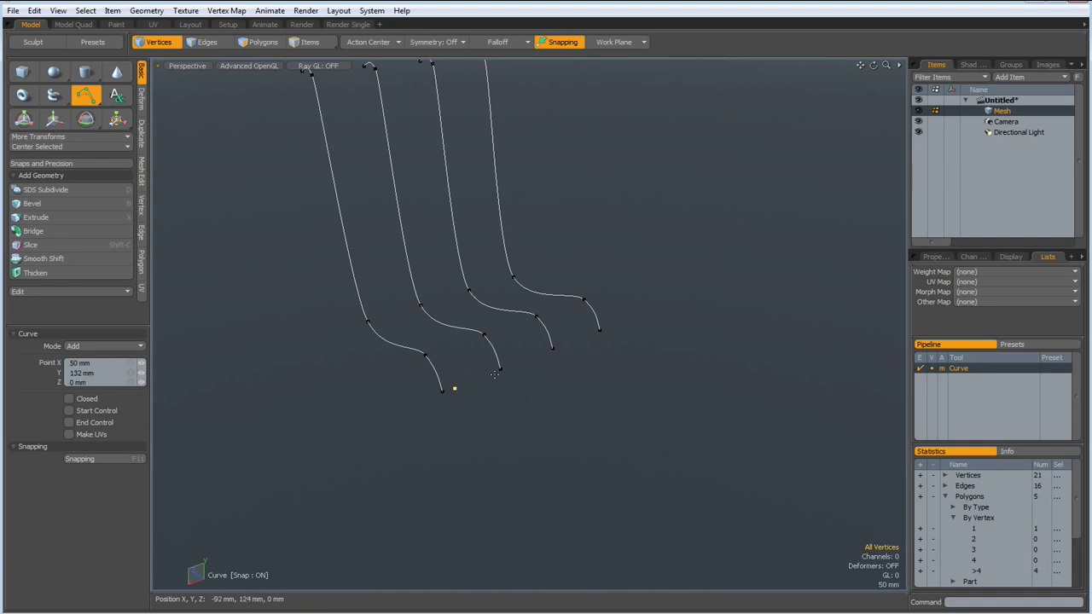
drag(454, 388, 492, 374)
key(ctrl)
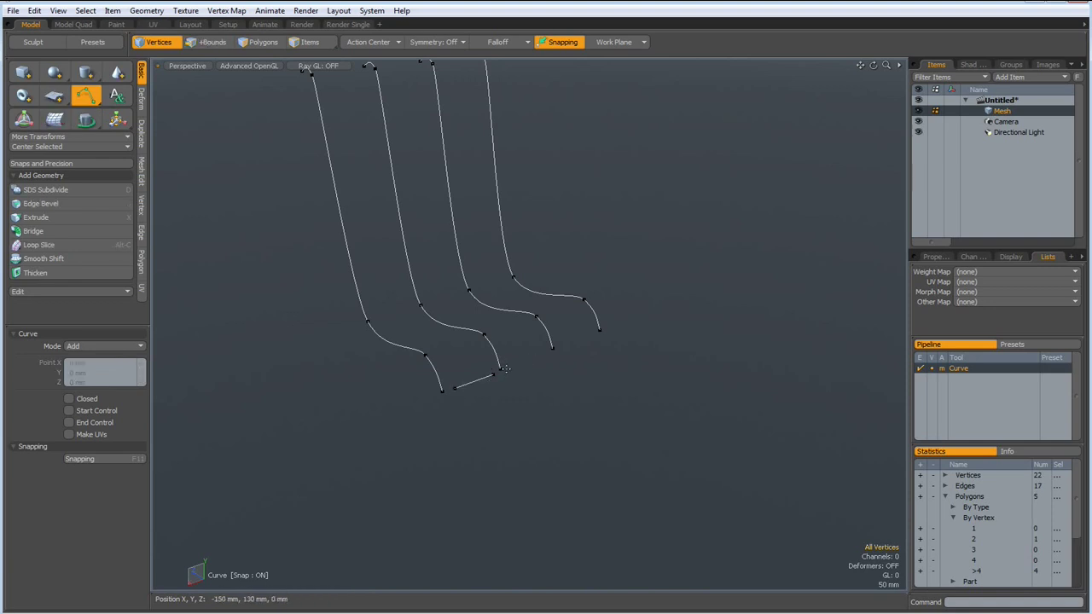
drag(512, 366, 594, 334)
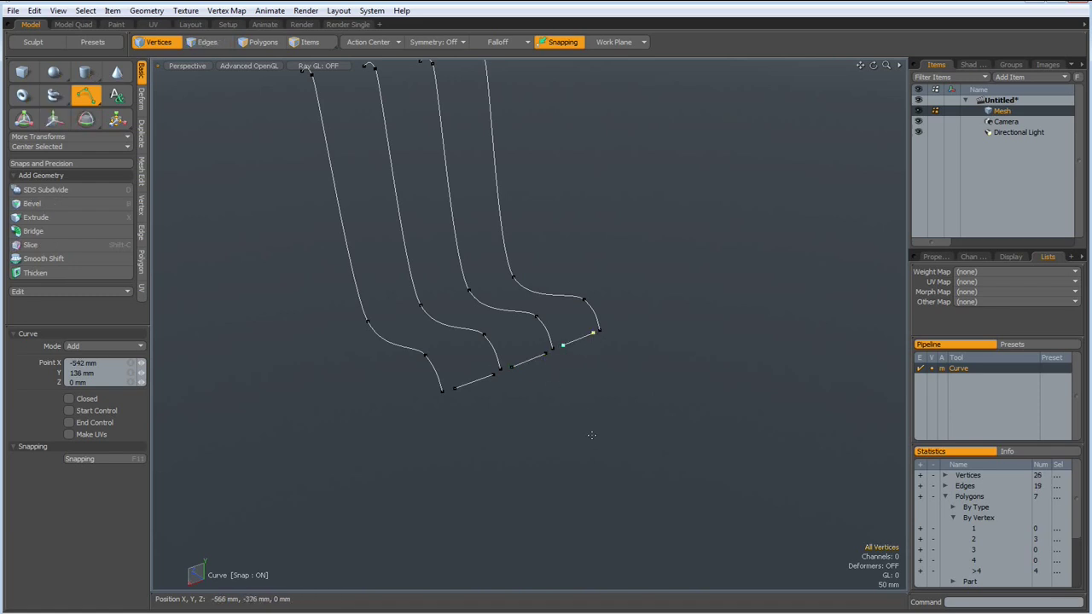
key(ctrl+space)
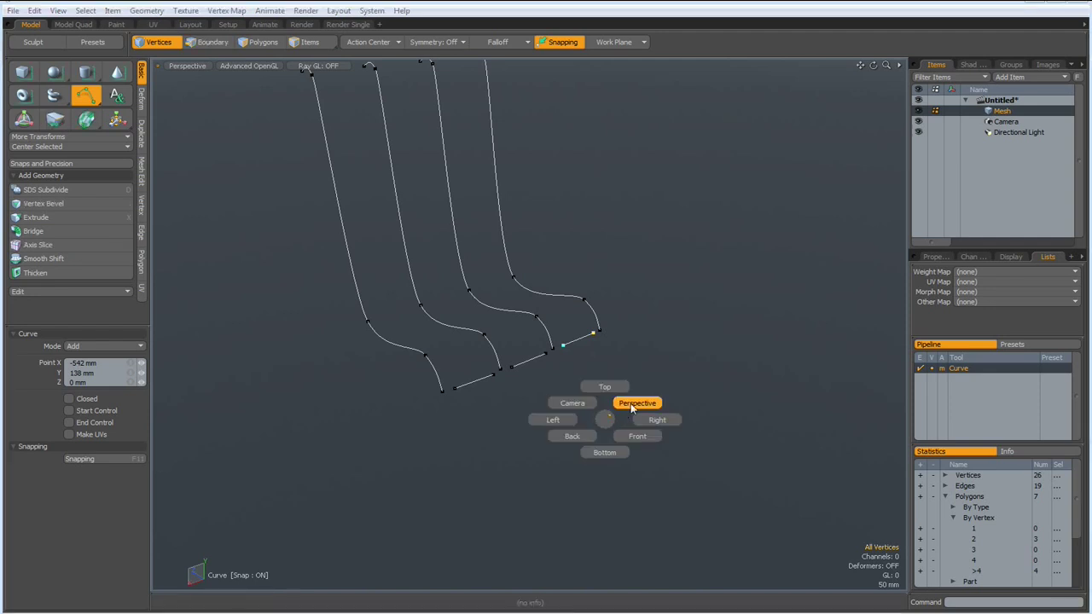
alt+drag(628, 405, 617, 375)
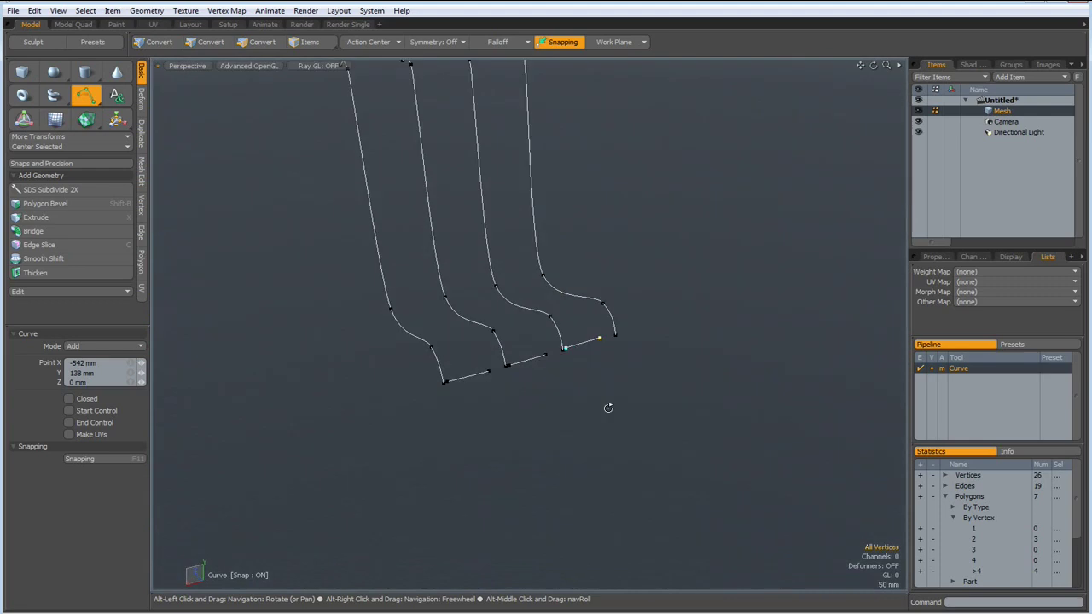
alt+drag(606, 411, 643, 430)
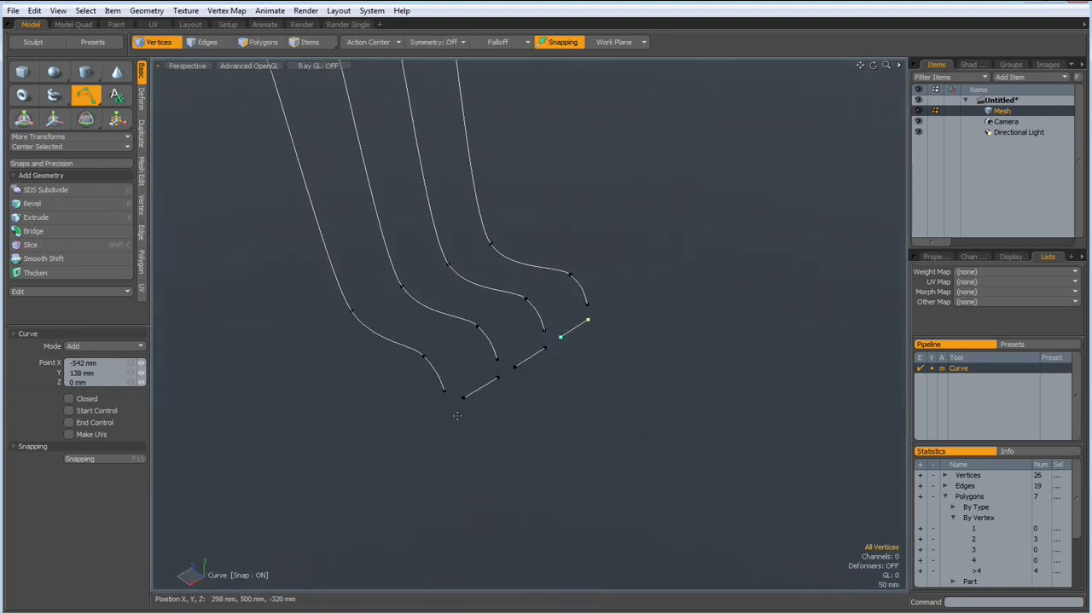
- Merge the first three pairs of overlapping connector and profile-end vertices with Ctrl+J
key(space)
click(463, 399)
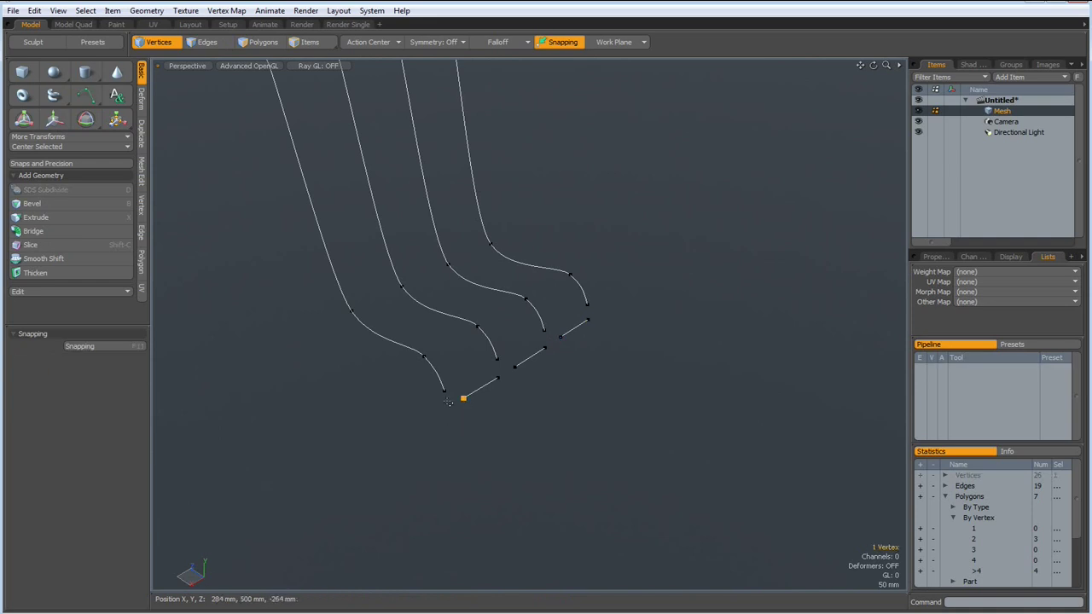
shift+click(445, 392)
key(ctrl+j)
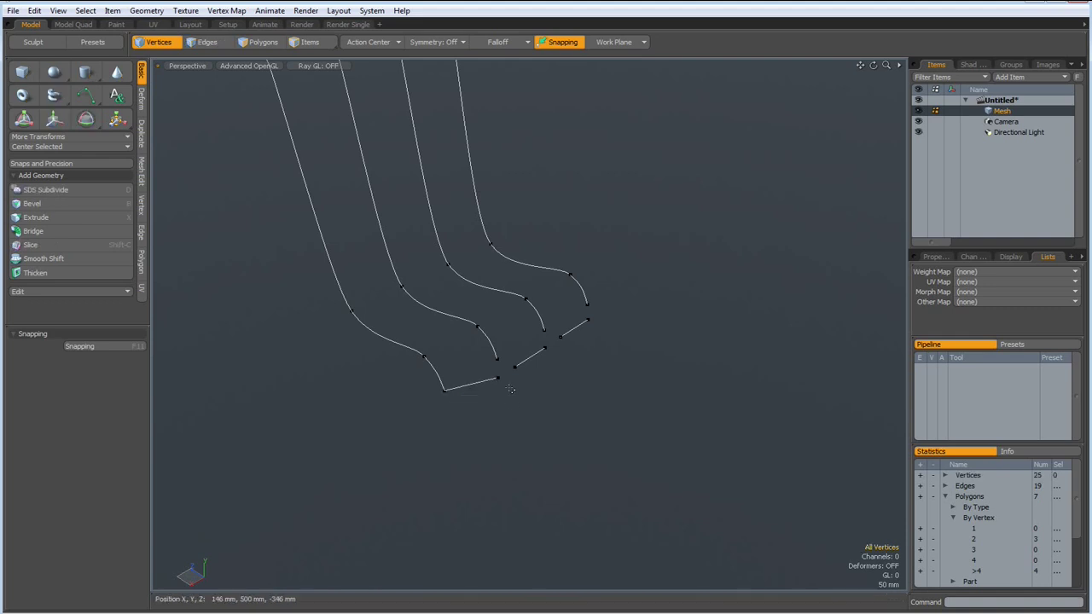
click(498, 377)
shift+click(497, 360)
key(ctrl+j)
click(515, 366)
shift+click(497, 360)
key(ctrl+j)
- Merge the remaining three end-vertex pairs, leaving 20 vertices, and reframe the whole cage
click(544, 331)
shift+click(544, 349)
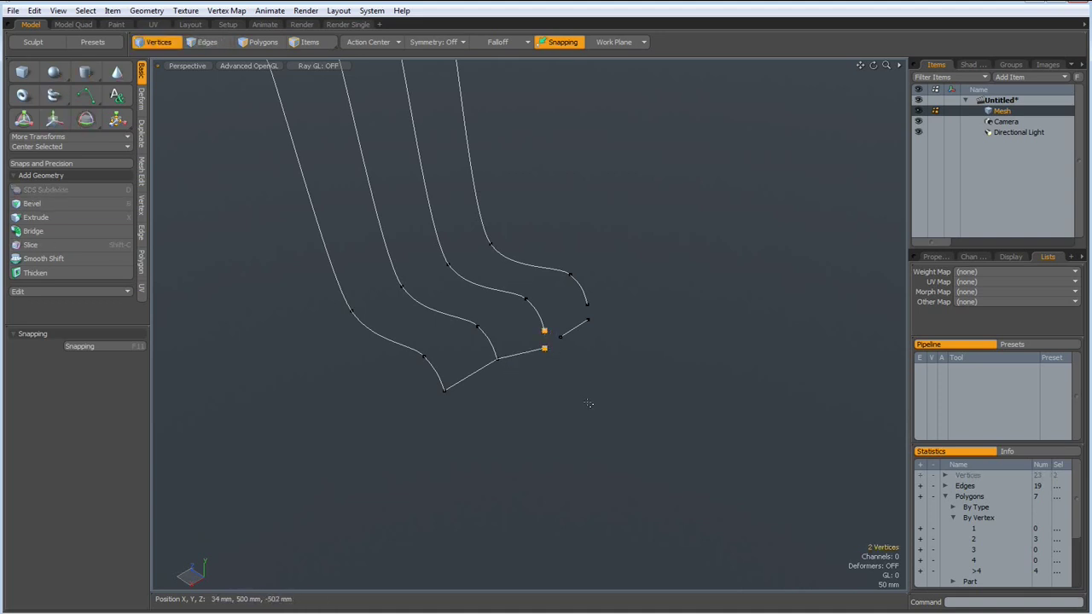
key(ctrl+j)
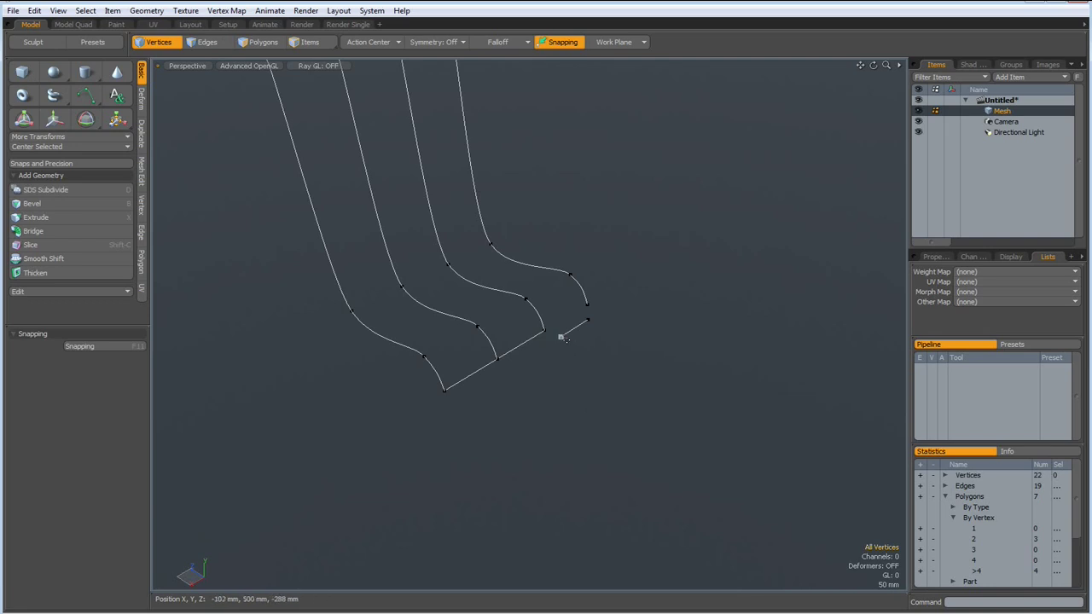
click(560, 337)
shift+click(545, 331)
key(ctrl+j)
click(587, 319)
shift+click(587, 306)
key(ctrl+j)
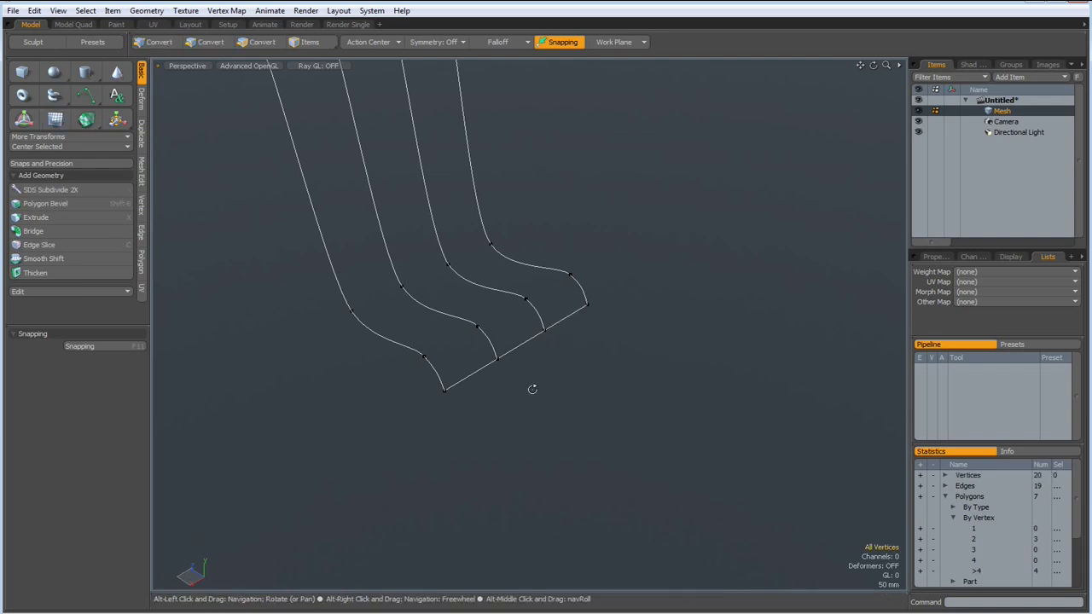
alt+shift+drag(517, 405, 611, 492)
alt+drag(461, 435, 499, 395)
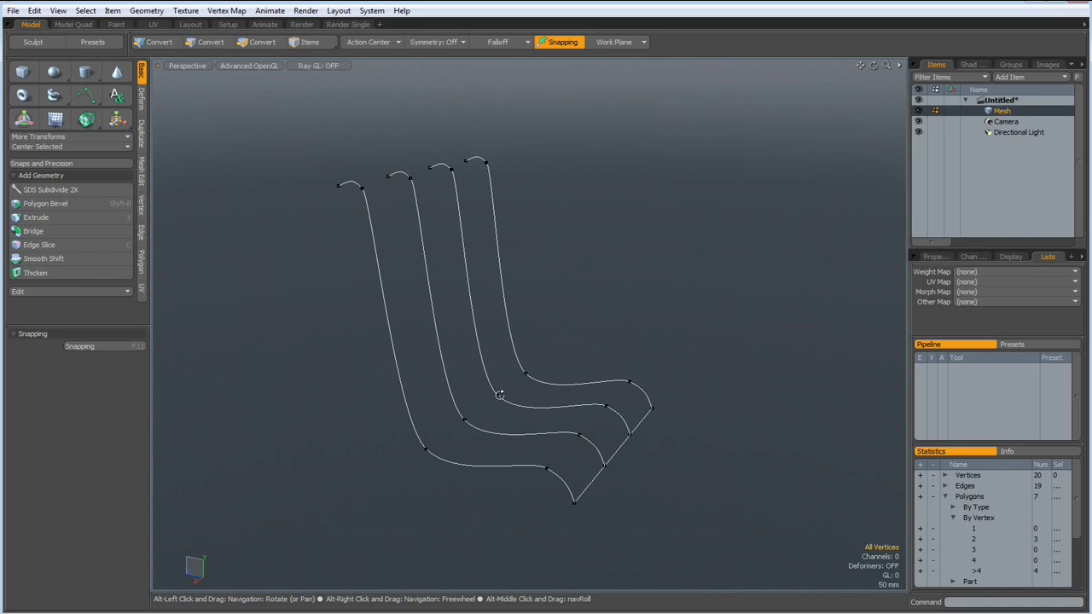
- From the Curve Palette, join the seat-front and seat-back vertex rows with open curves
click(158, 12)
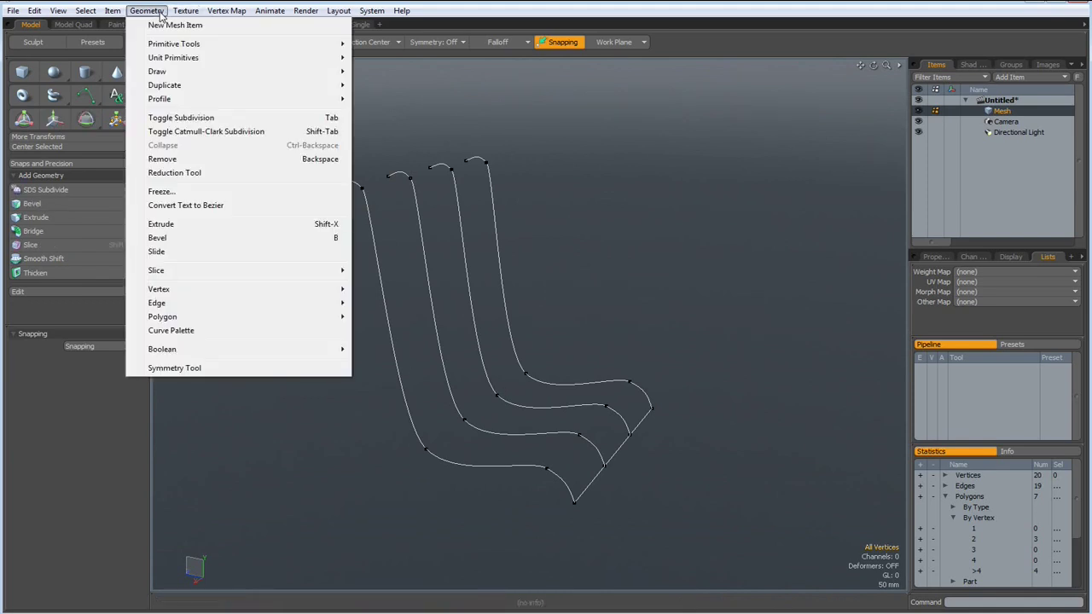
click(172, 331)
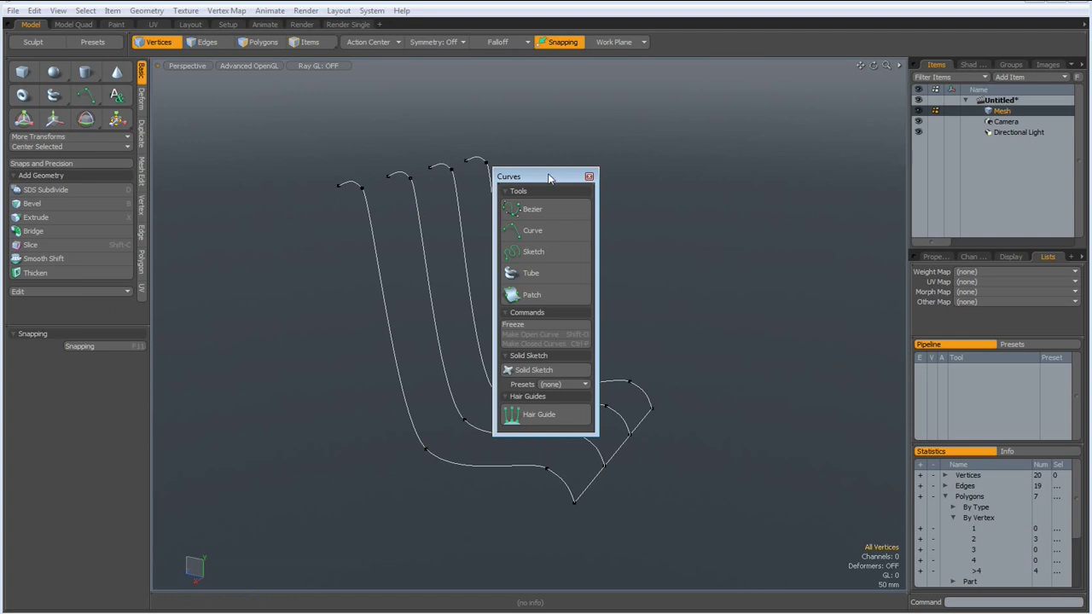
drag(548, 177, 744, 89)
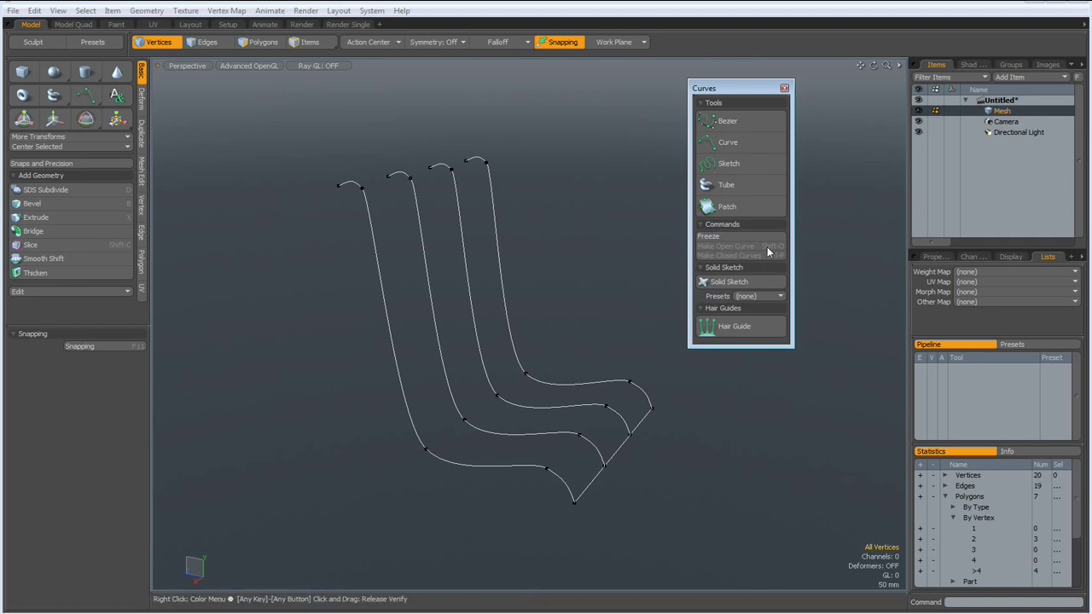
drag(759, 90, 786, 86)
alt+drag(495, 512, 522, 543)
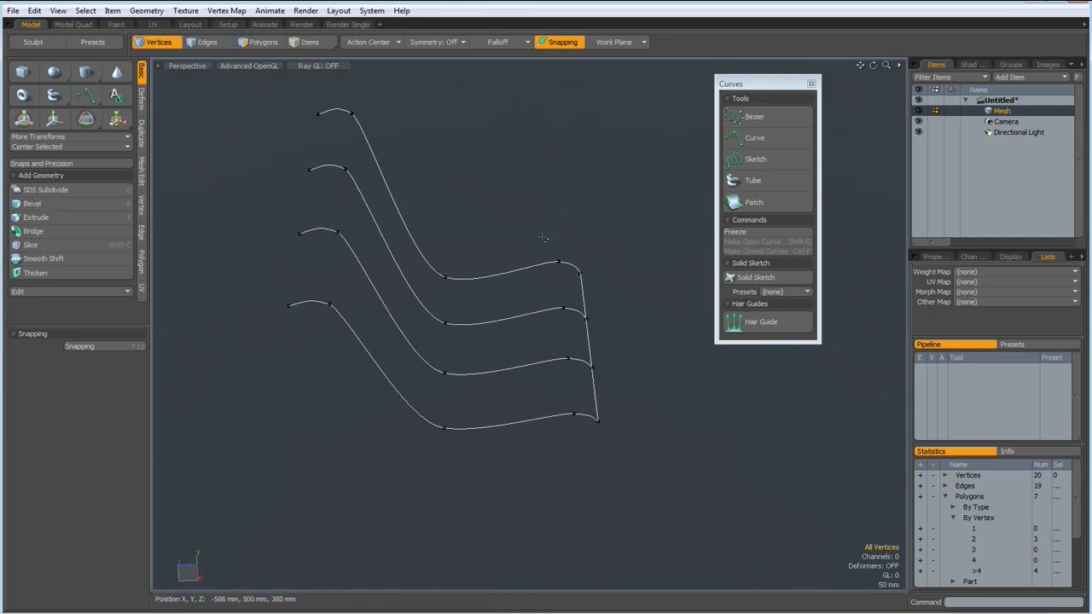
right_drag(542, 236, 582, 449)
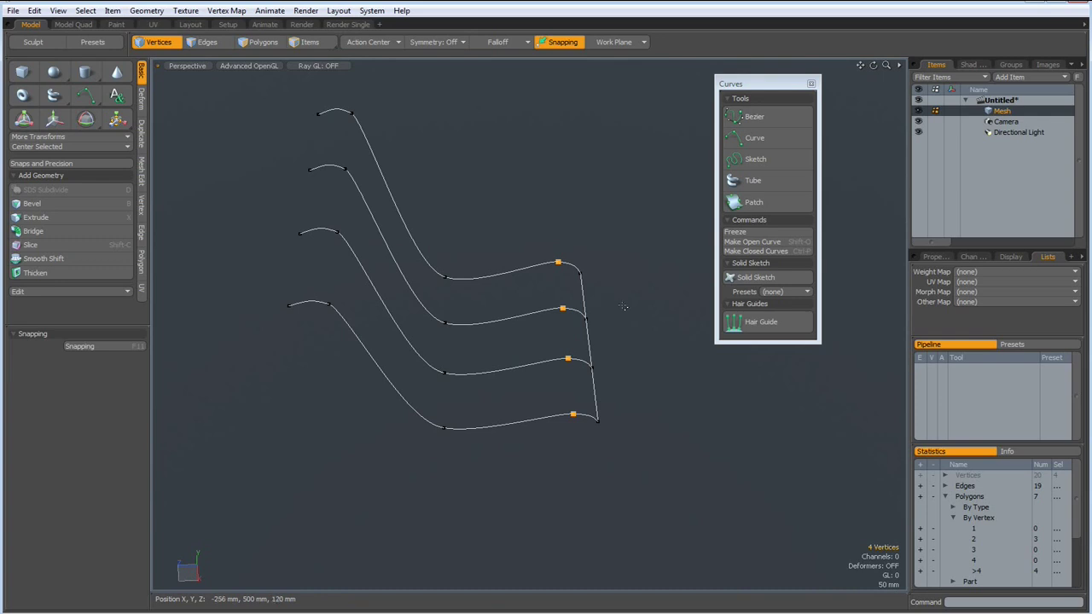
key(shift+o)
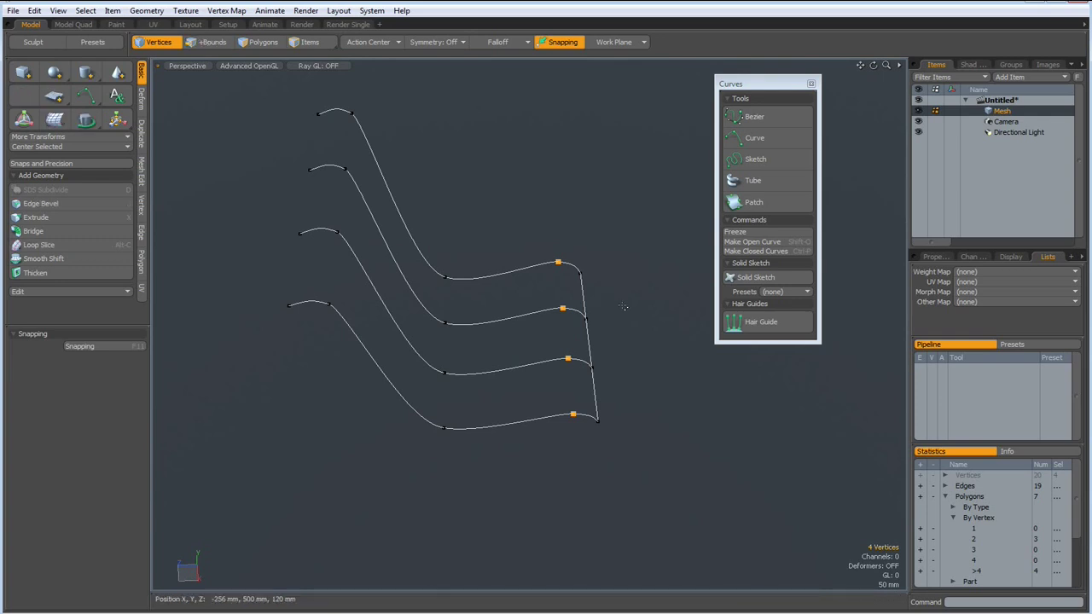
right_drag(423, 187, 487, 579)
key(shift+o)
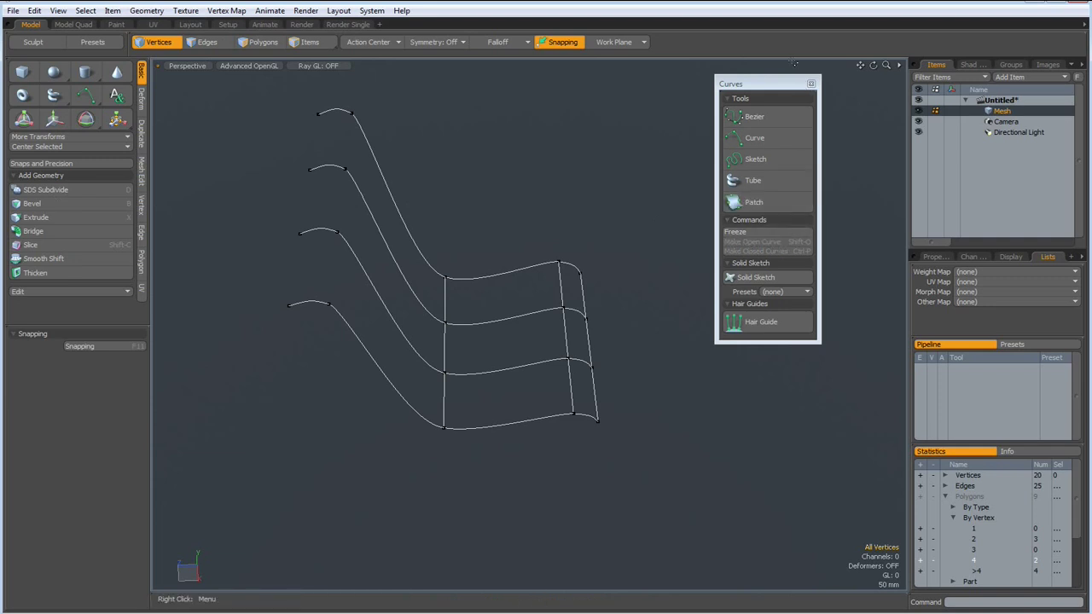
- Connect the two backrest vertex rows, including the top ends, with cross curves
click(812, 84)
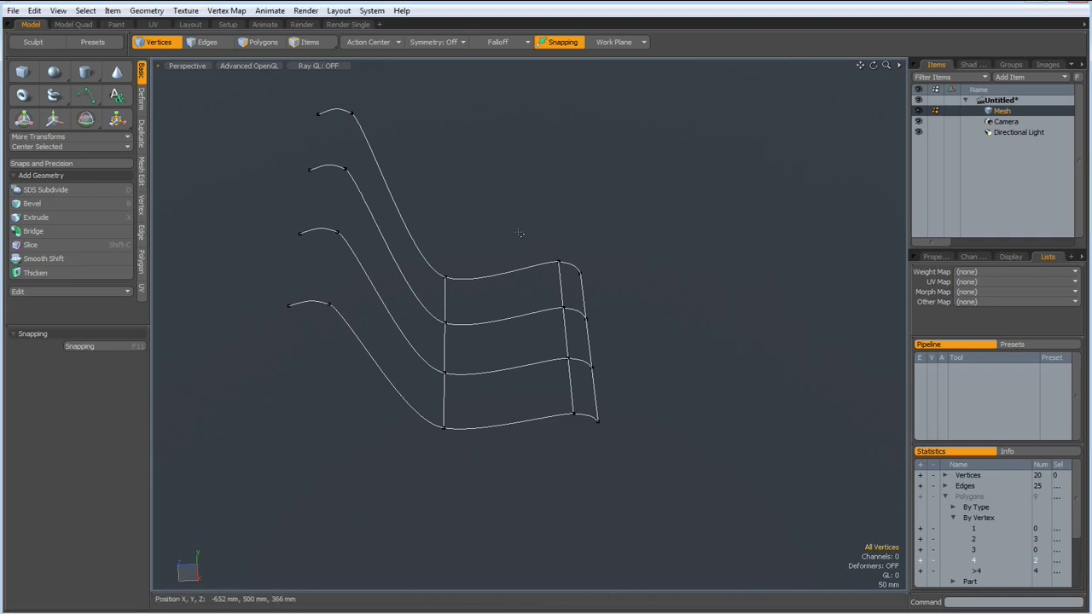
mouse_move(329, 89)
right_down()
mouse_move(342, 373)
mouse_move(373, 390)
right_up()
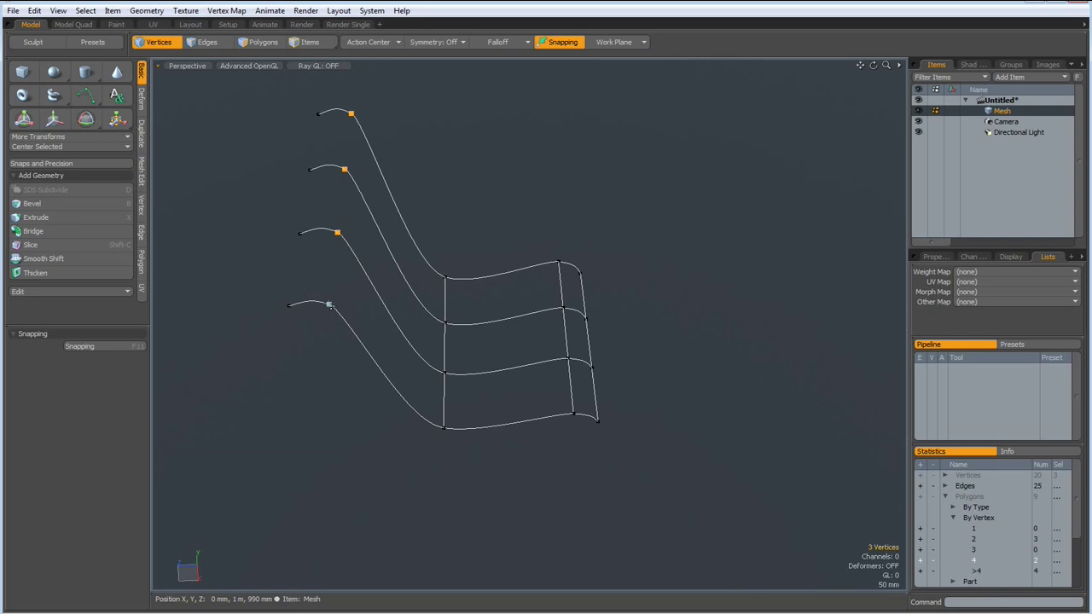
shift+click(329, 304)
key(ctrl+p)
alt+drag(318, 369, 319, 324)
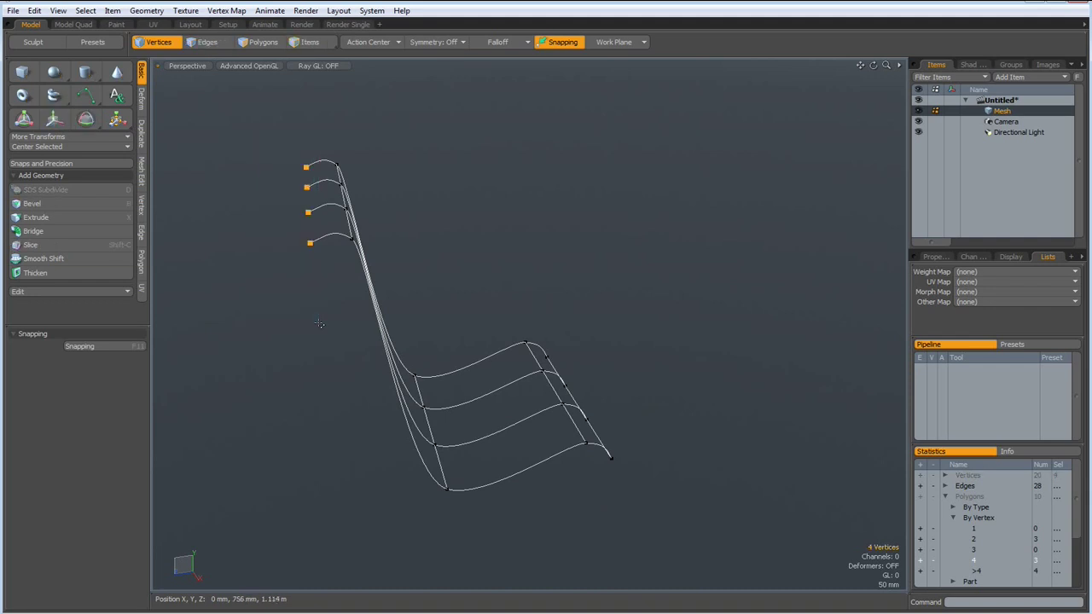
key(ctrl+p)
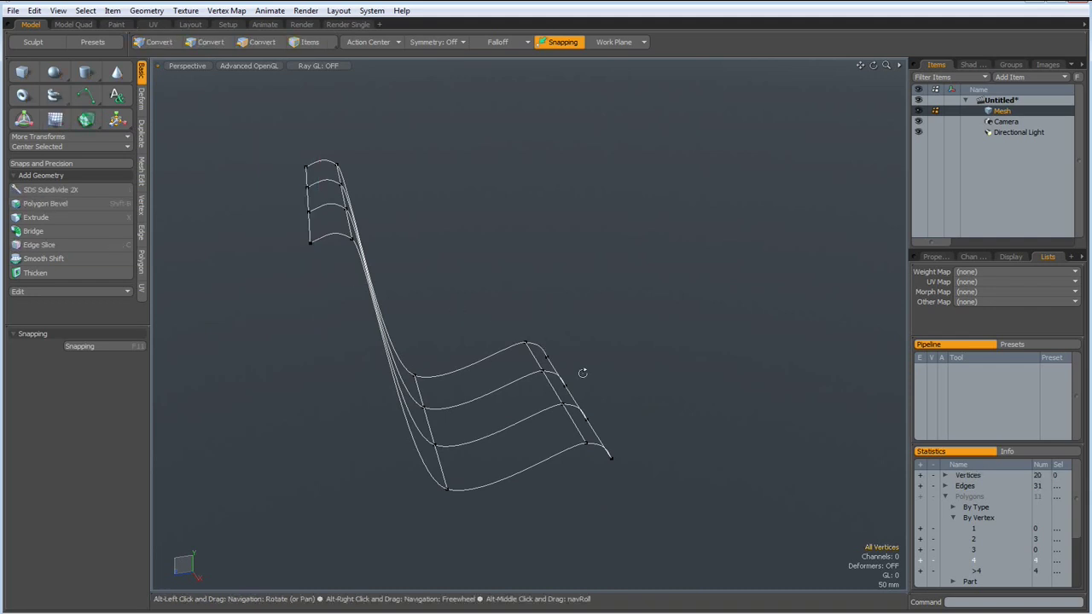
alt+drag(577, 374, 503, 342)
key(1)
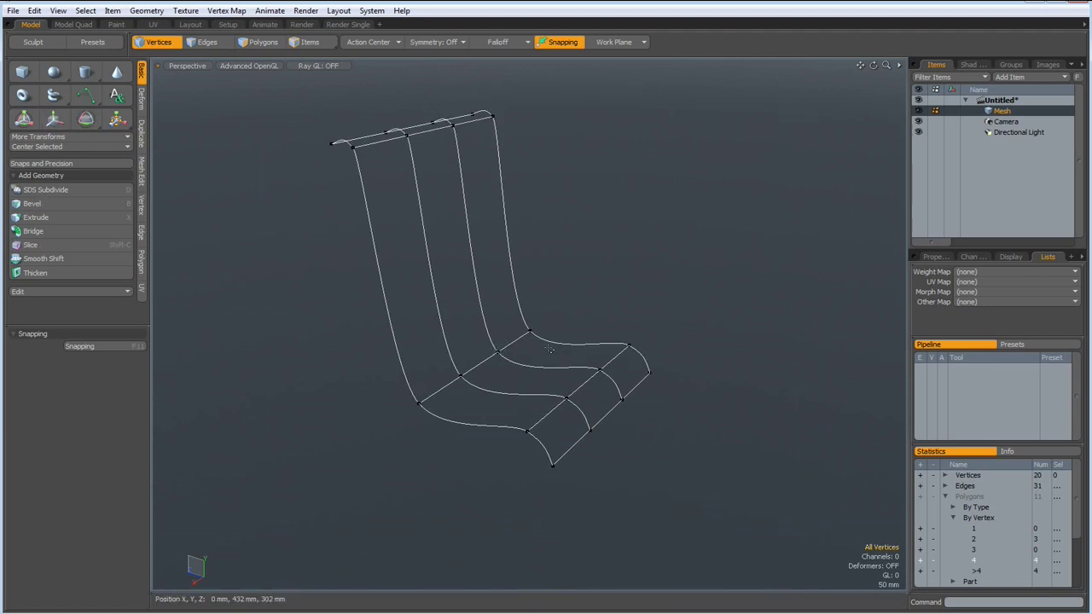
- In the Render layout, enable Render Curves on the mesh and orbit the preview
click(934, 257)
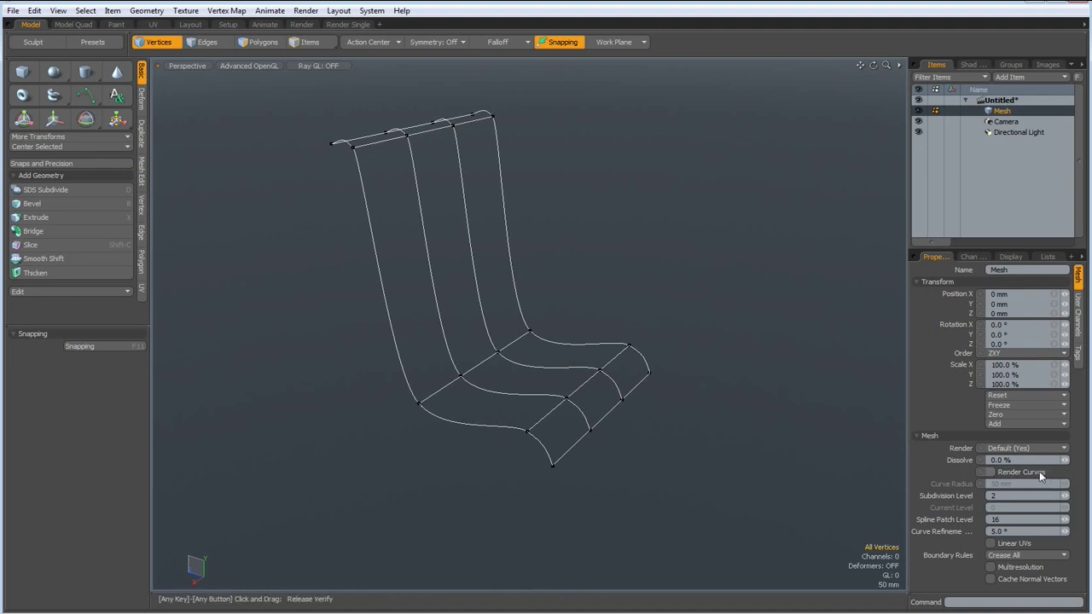
click(312, 27)
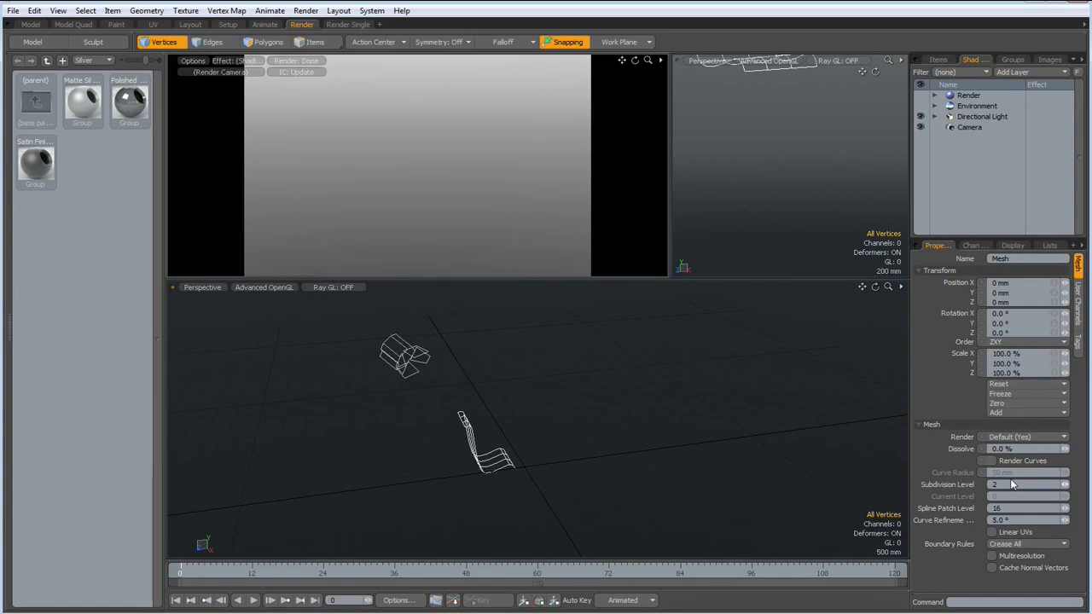
click(992, 461)
alt+drag(500, 189, 602, 212)
alt+drag(509, 200, 378, 232)
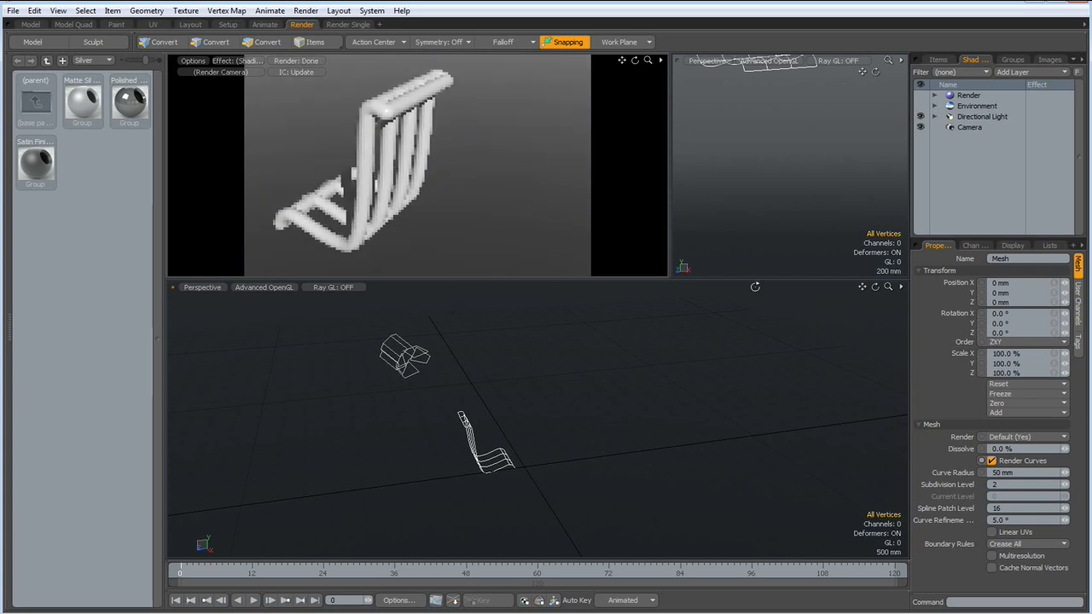
- Set Curve Radius to 10 mm and orbit to inspect the thinner tubes
click(995, 472)
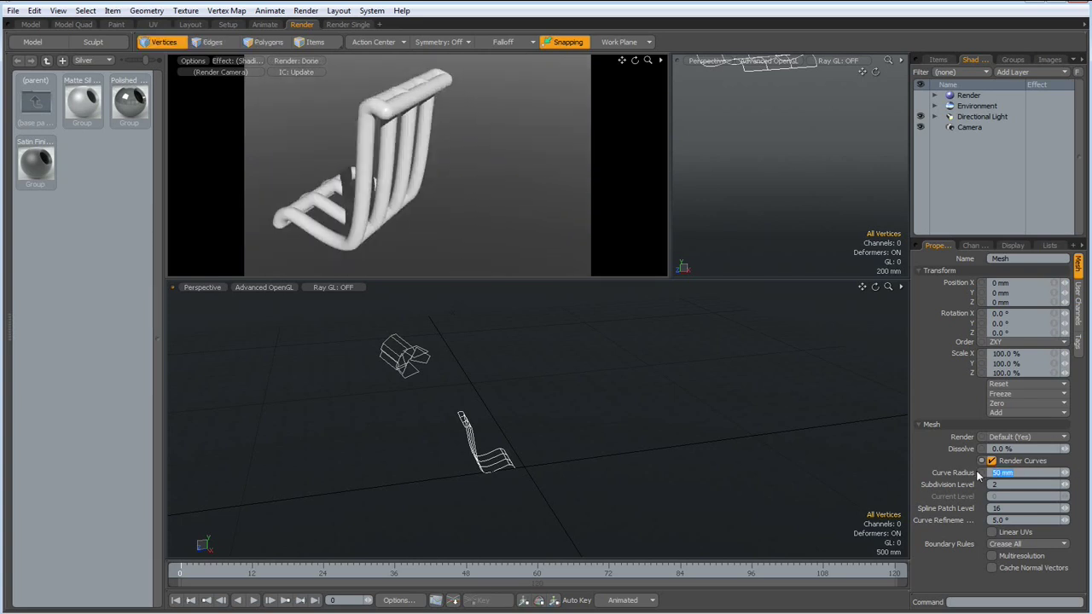
text(10)
key(Return)
key(alt)
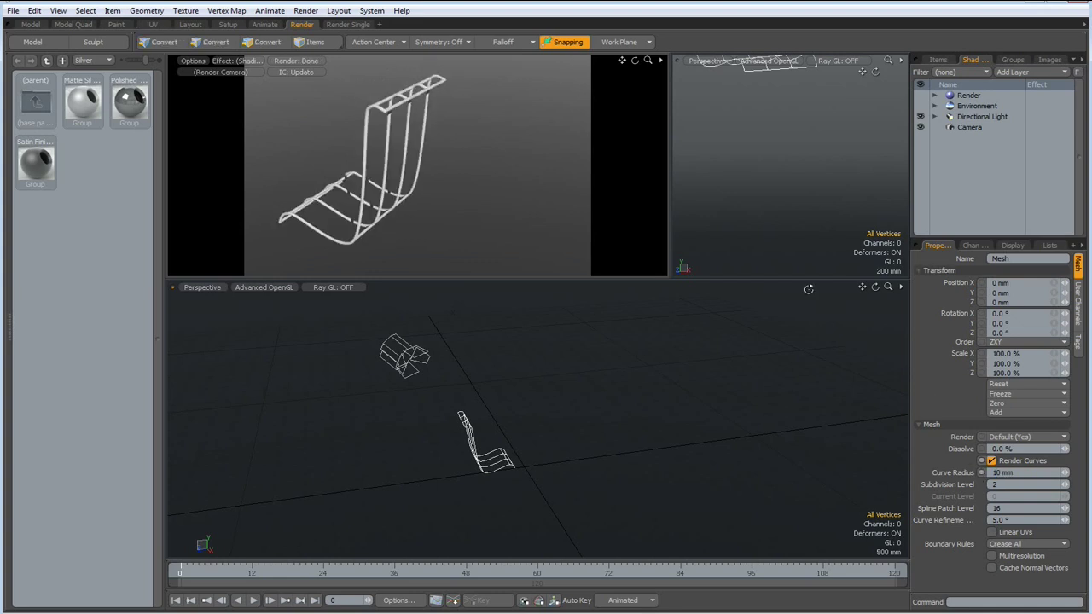
alt+drag(350, 232, 392, 232)
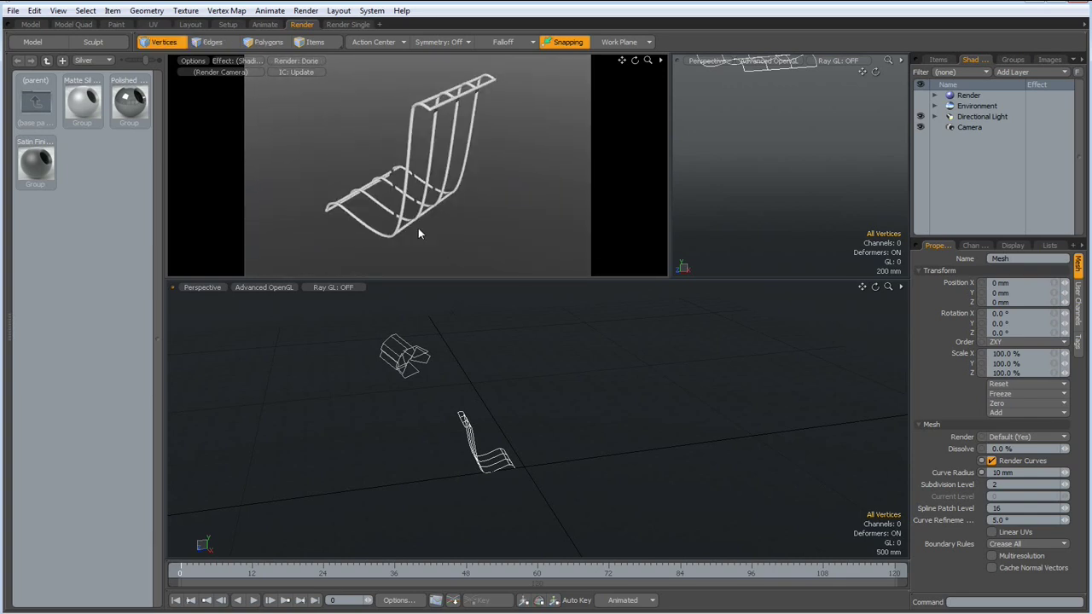
alt+drag(436, 237, 446, 229)
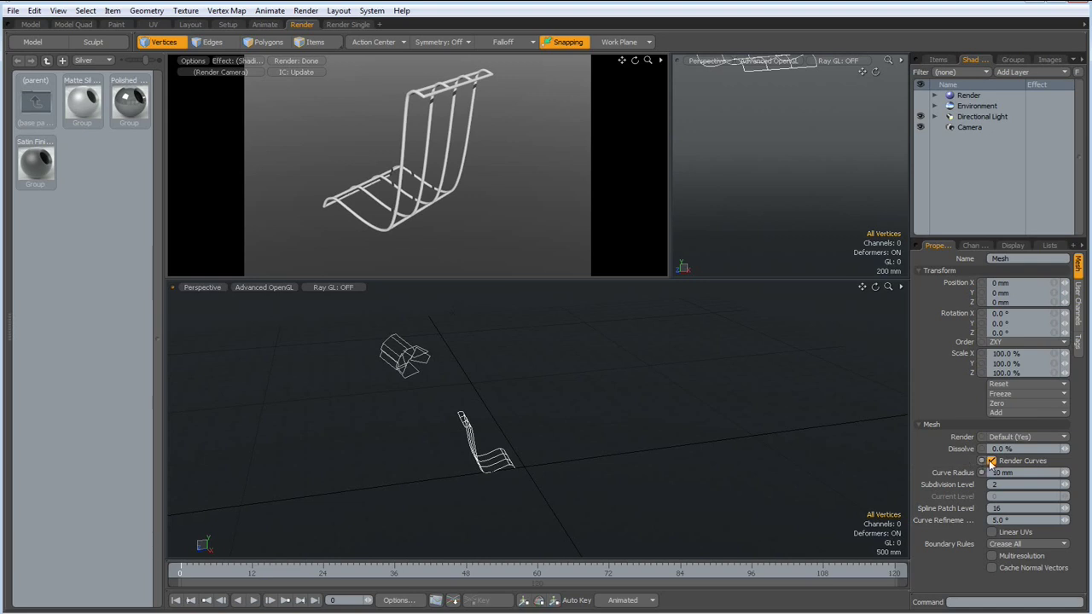
- In the Model layout, select all polygons and assign them a new teal curves material
click(30, 24)
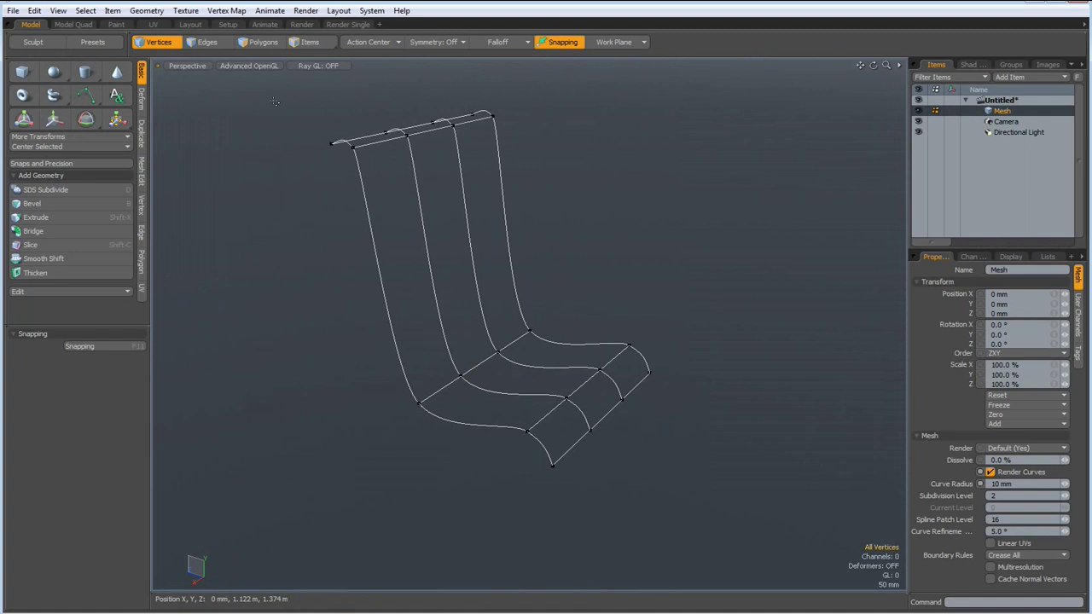
key(3)
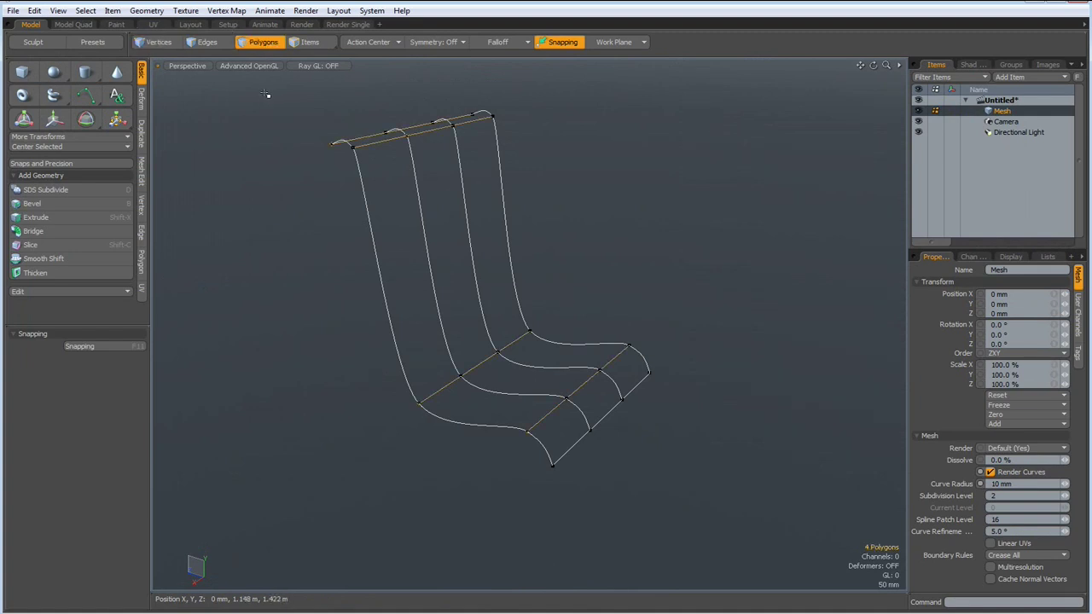
drag(263, 93, 722, 496)
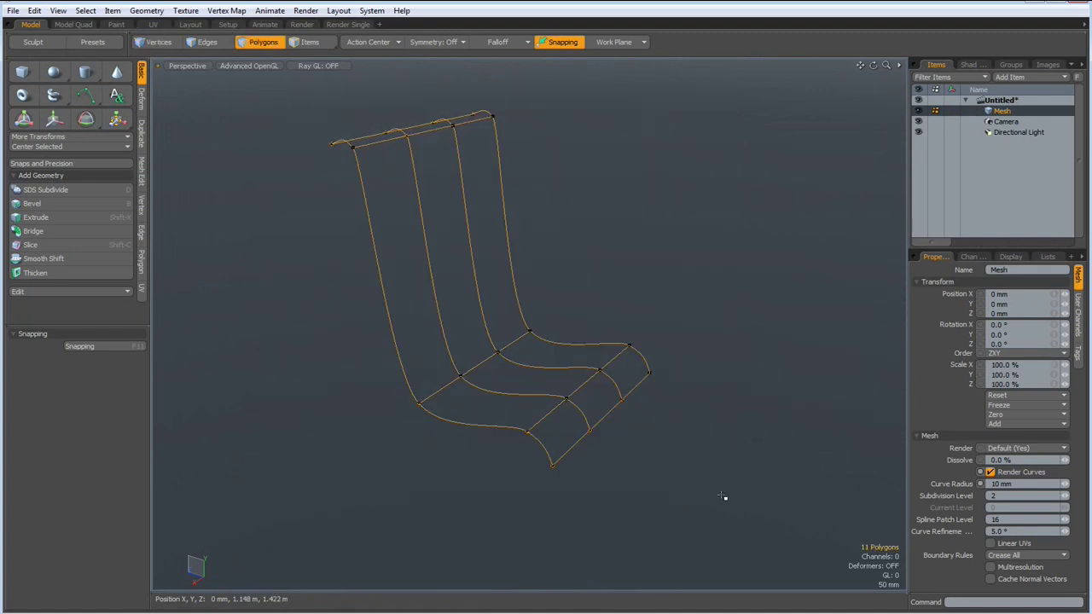
key(m)
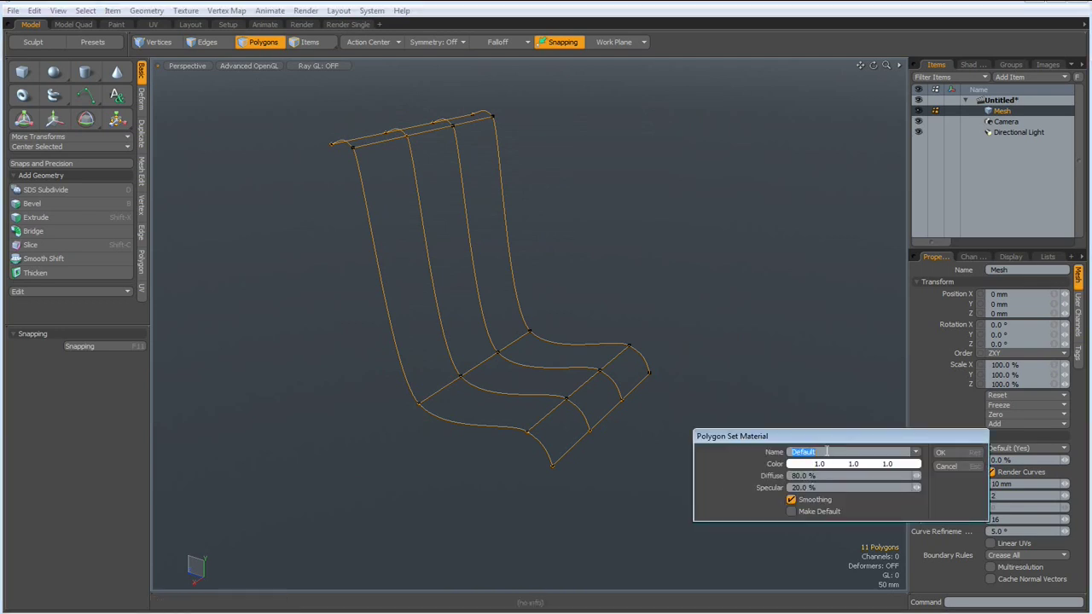
text(curves)
click(875, 466)
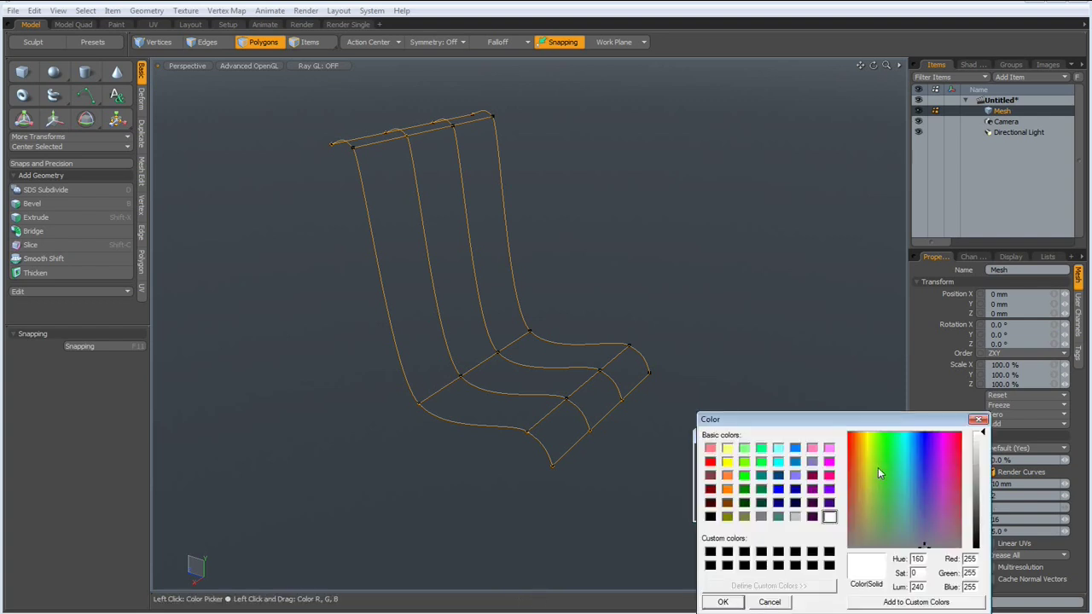
click(761, 475)
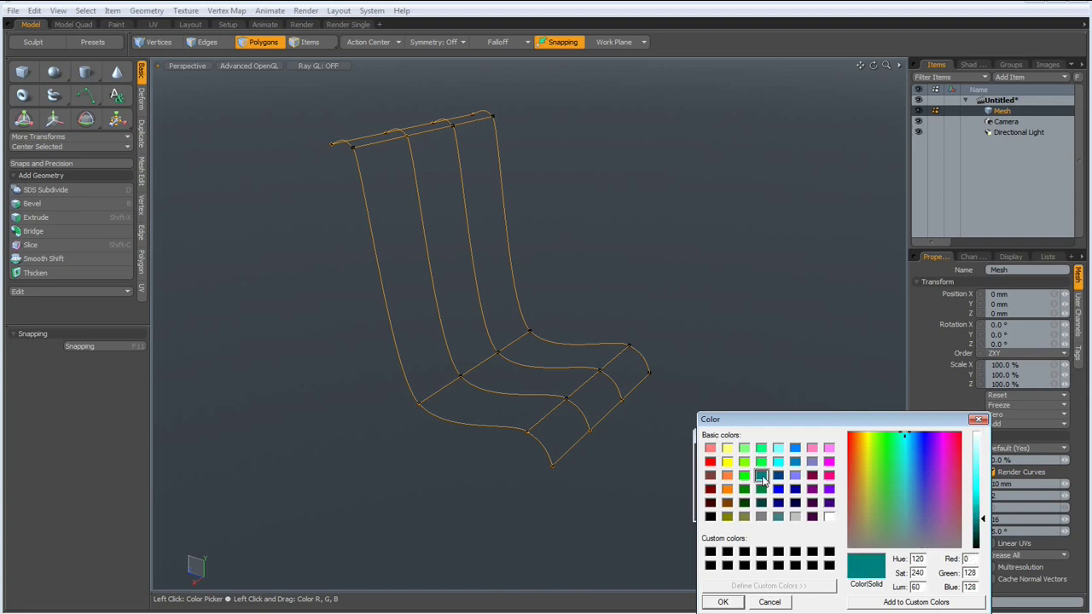
click(725, 603)
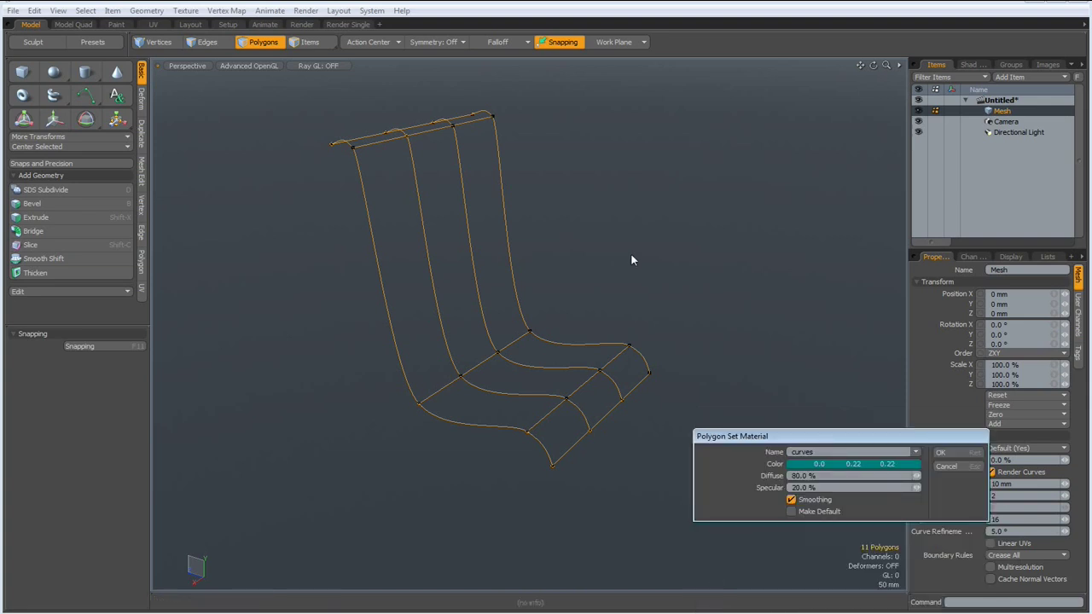
click(940, 452)
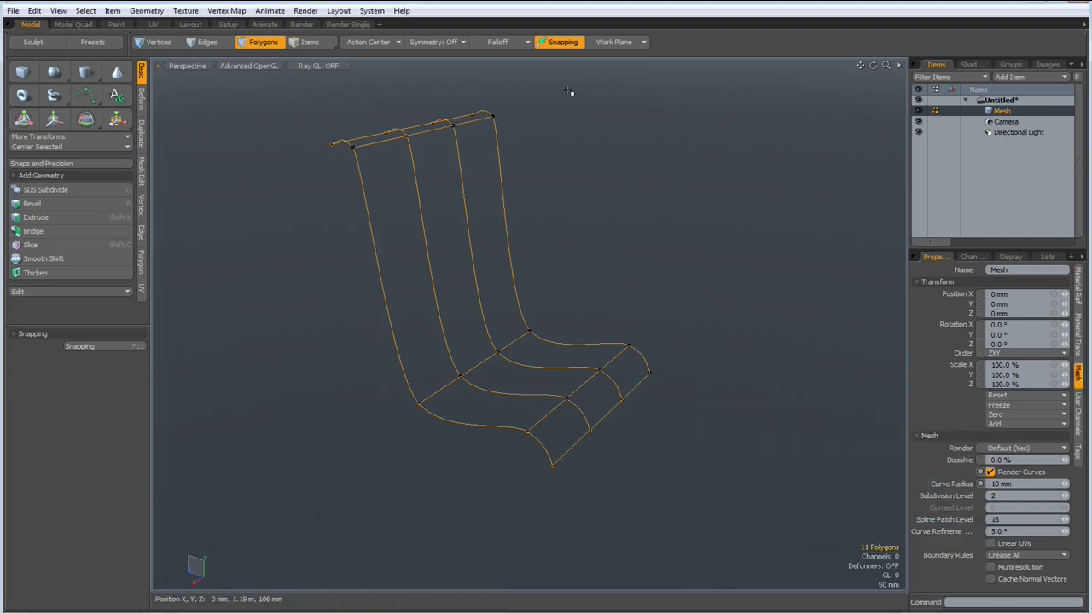
- Switch off Render Curves in the render preview layout so the tubes disappear
click(303, 24)
mouse_move(406, 199)
alt+mouse_down()
mouse_move(452, 196)
mouse_move(494, 213)
mouse_move(453, 170)
mouse_move(356, 227)
mouse_move(392, 203)
alt+mouse_up()
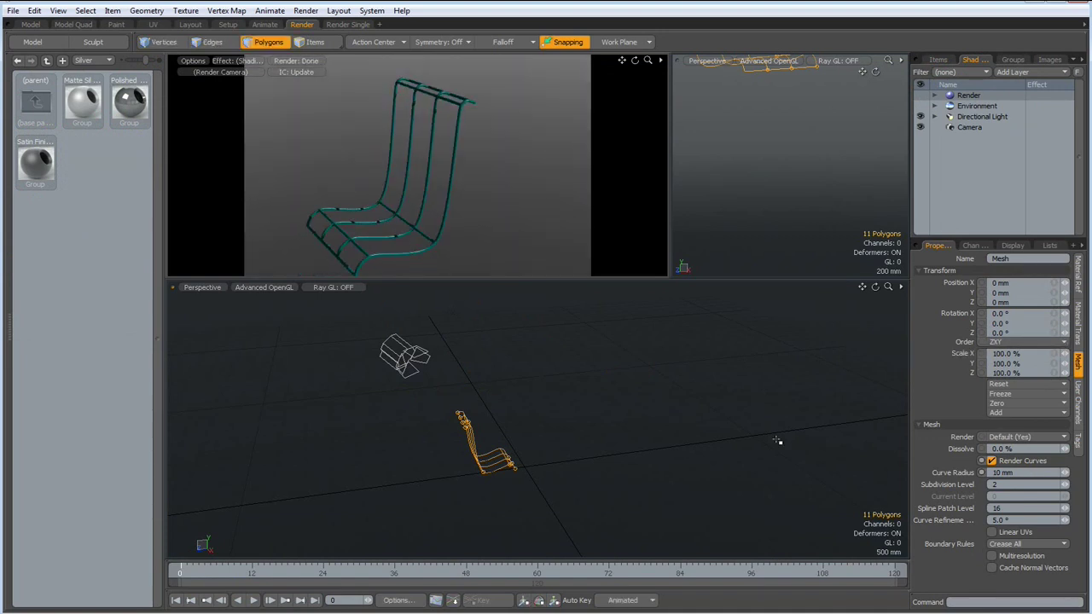
click(991, 462)
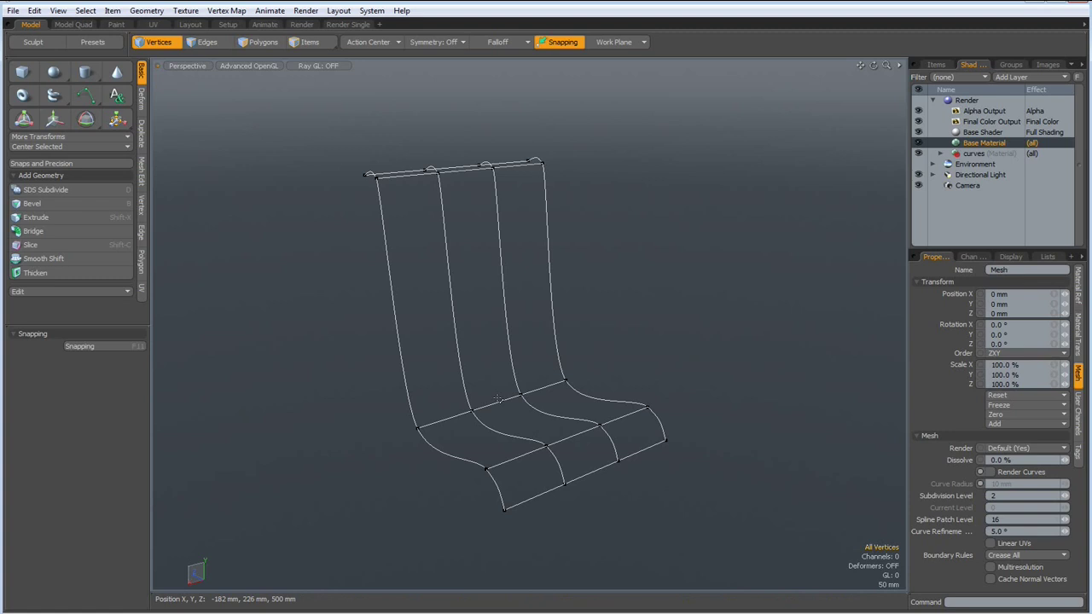
- Select the seat edge near the backrest and move it downward
mouse_move(499, 399)
alt+mouse_down()
mouse_move(519, 366)
mouse_move(503, 341)
mouse_move(409, 367)
mouse_move(528, 379)
mouse_move(545, 349)
mouse_move(555, 370)
mouse_move(512, 409)
alt+mouse_up()
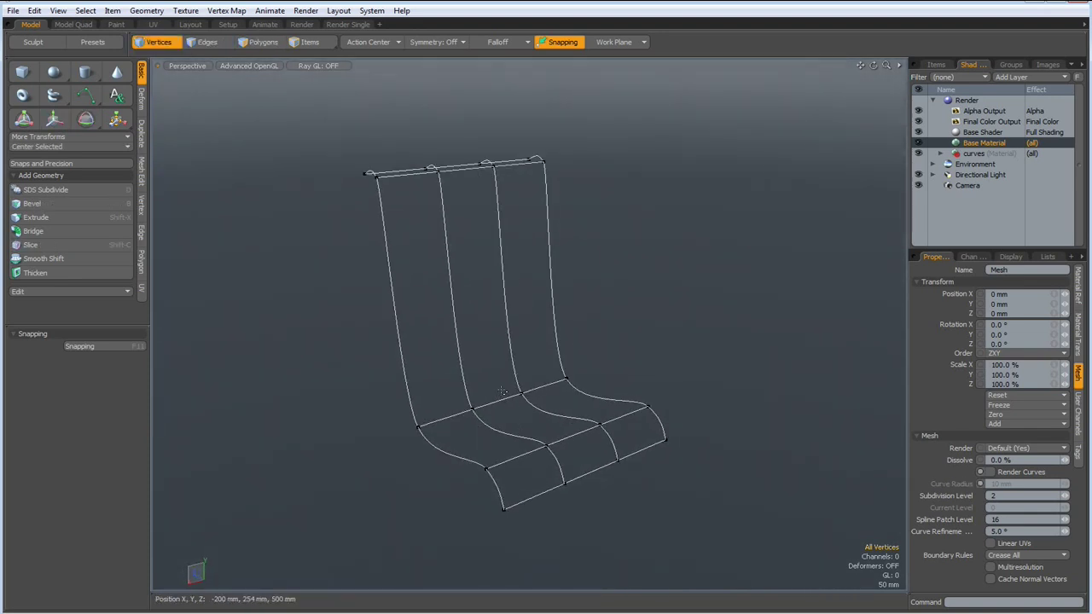
key(2)
click(496, 396)
alt+drag(496, 396, 609, 392)
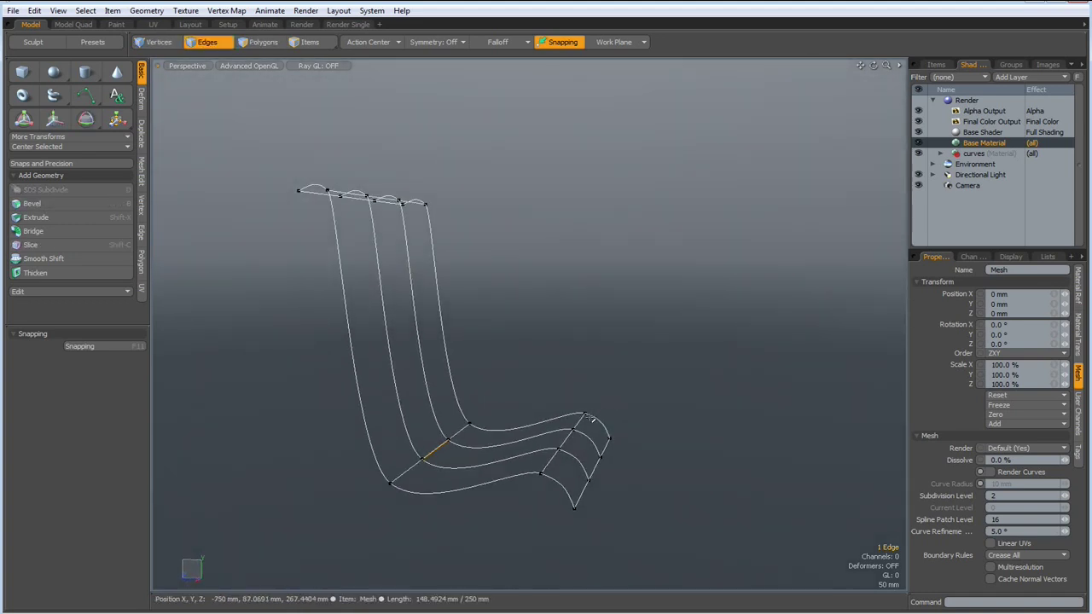
alt+drag(591, 418, 569, 431)
key(w)
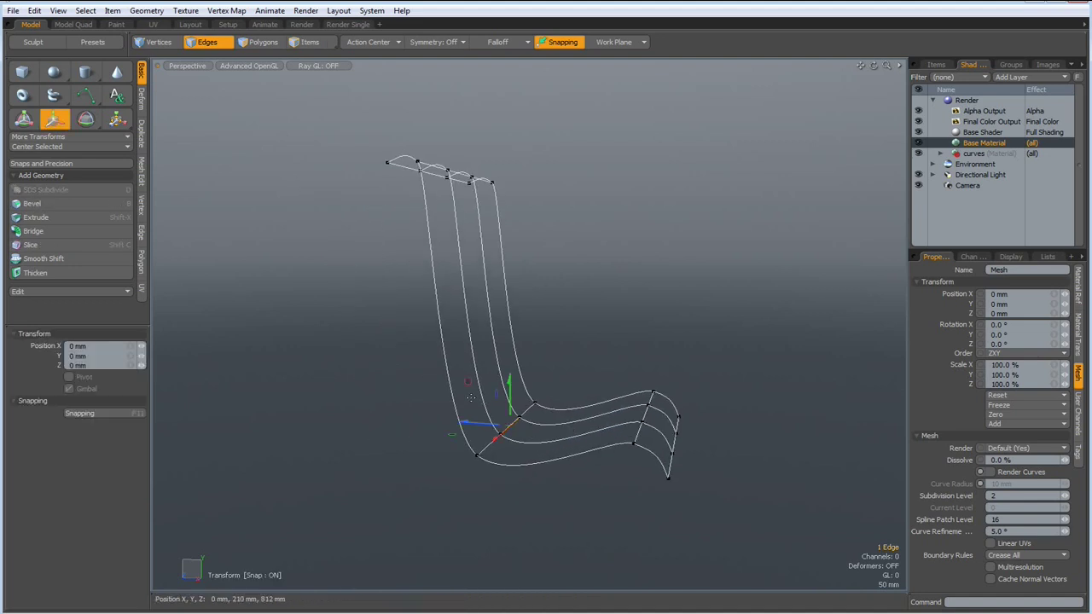
drag(464, 388, 457, 398)
key(q)
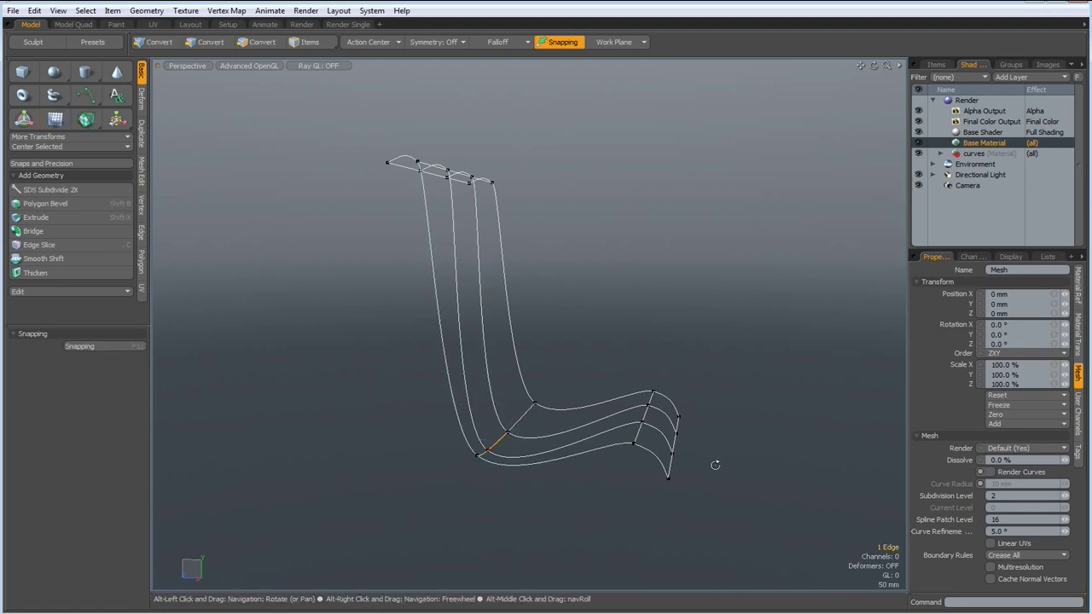
- Lower the front middle seat edge by 50 mm in Y
alt+drag(714, 464, 625, 436)
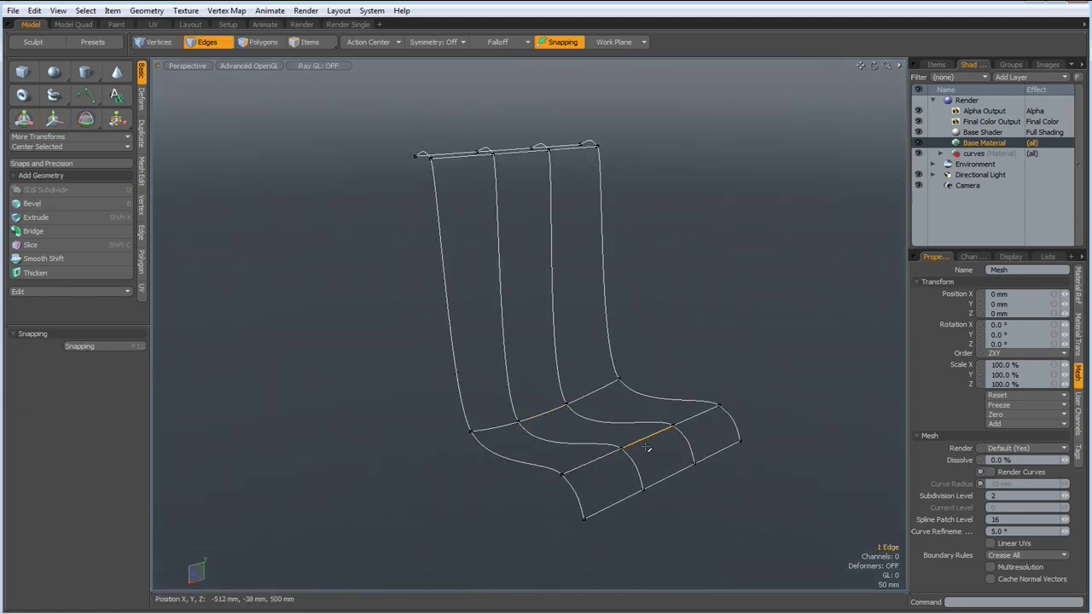
key(w)
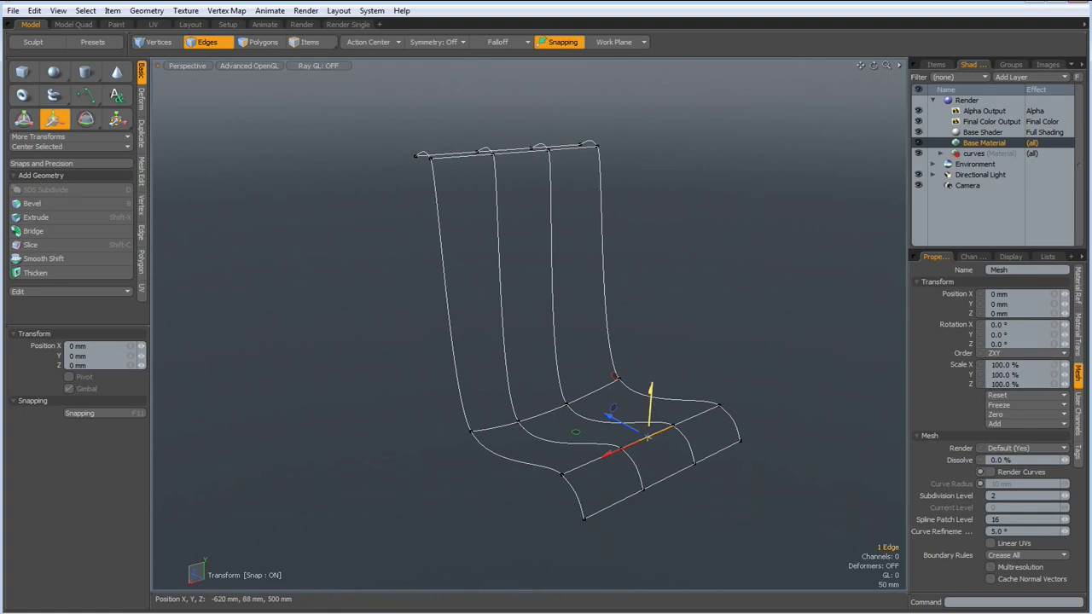
drag(650, 394, 650, 402)
key(space)
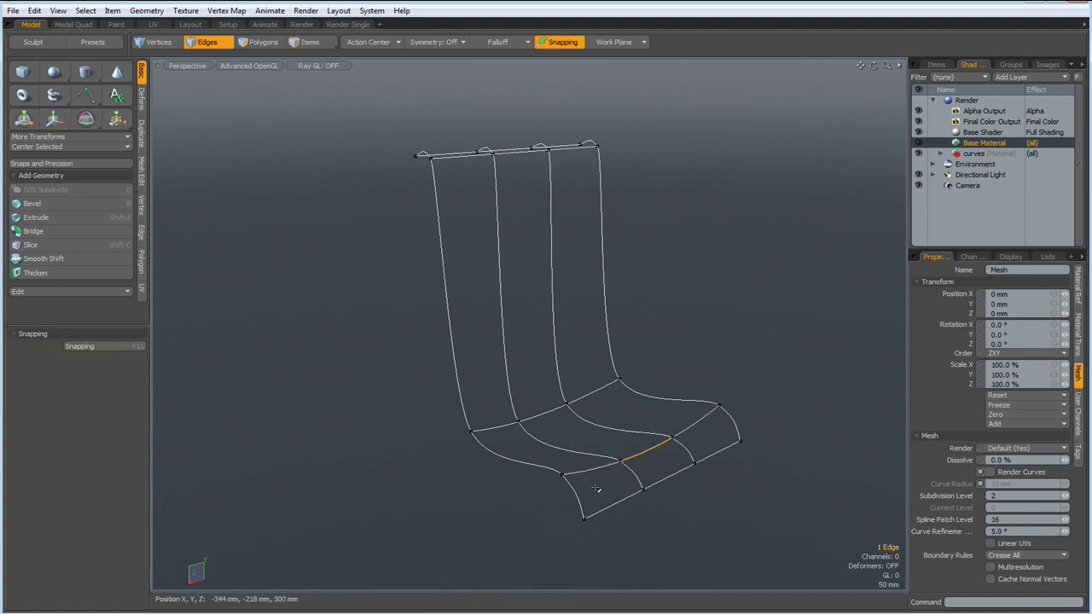
- Scale the seat's two side edges outward to about 118%
click(572, 493)
shift+click(731, 424)
alt+drag(772, 450, 595, 402)
key(w)
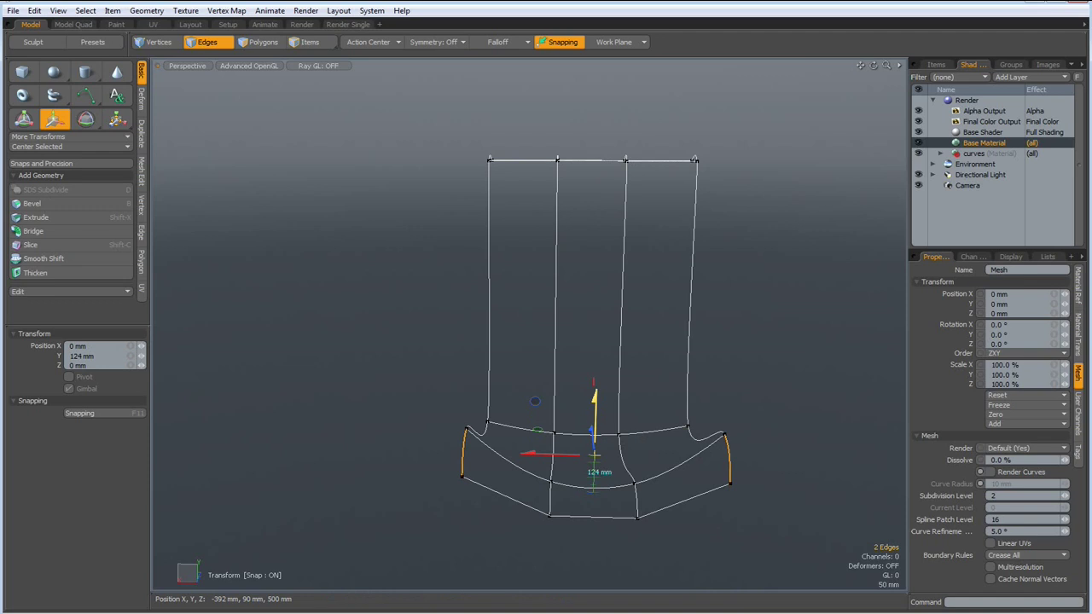
key(r)
drag(524, 454, 510, 453)
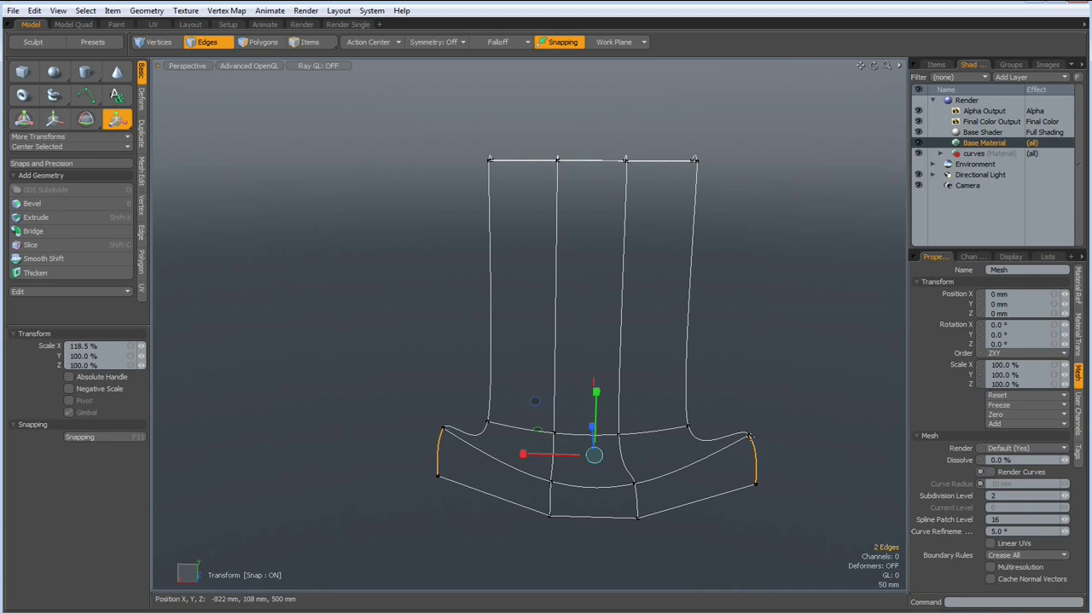
key(space)
click(753, 402)
- Narrow the edge loop where the back meets the seat to 91%
mouse_move(429, 404)
alt+mouse_down()
mouse_move(484, 440)
mouse_move(429, 422)
alt+mouse_up()
key(2)
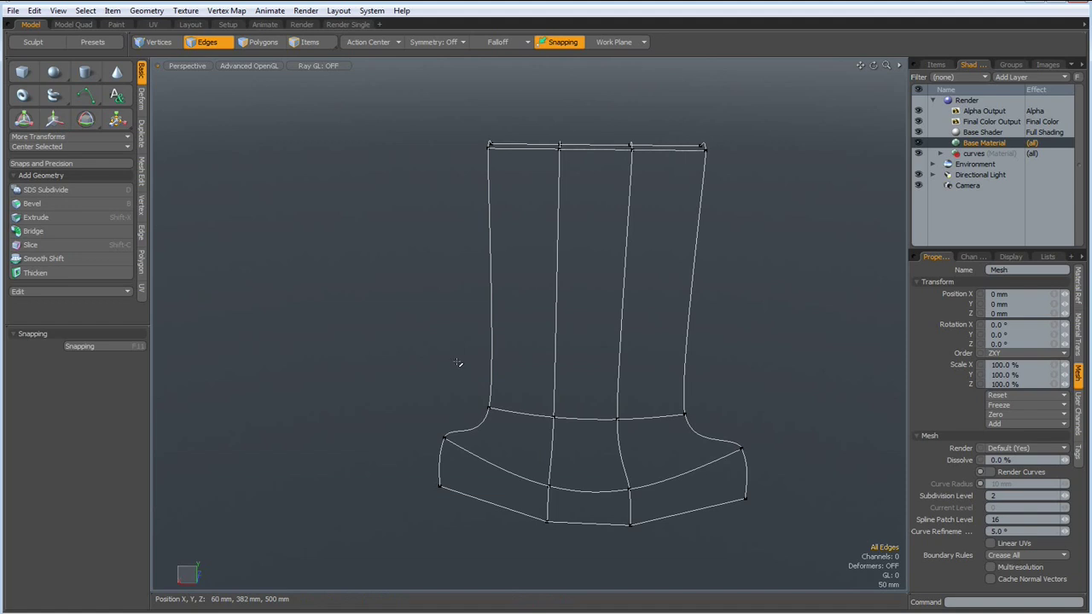
drag(457, 363, 757, 426)
key(r)
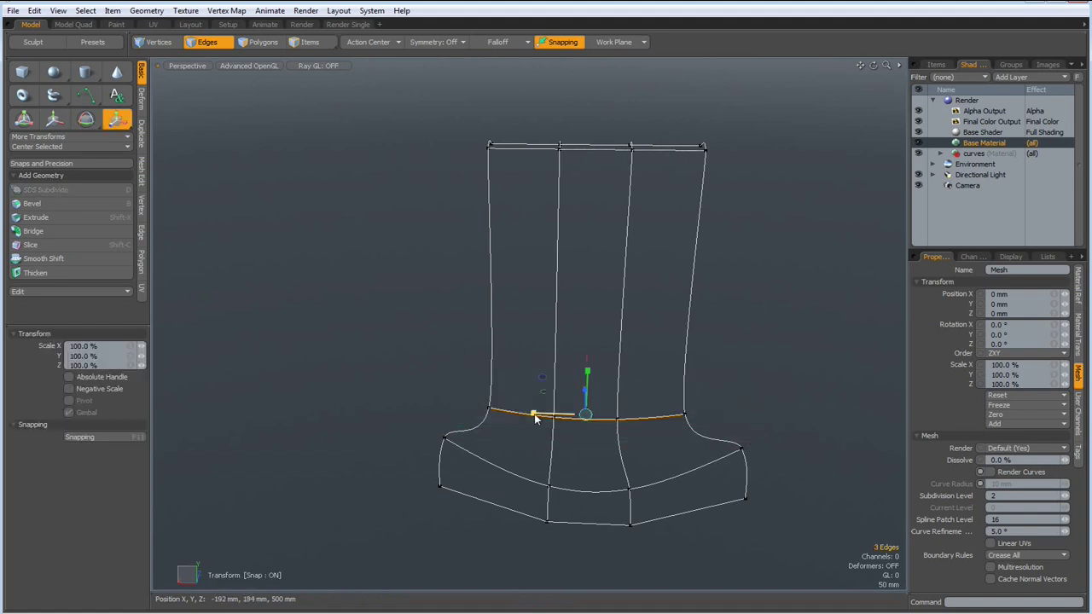
drag(534, 416, 533, 415)
key(space)
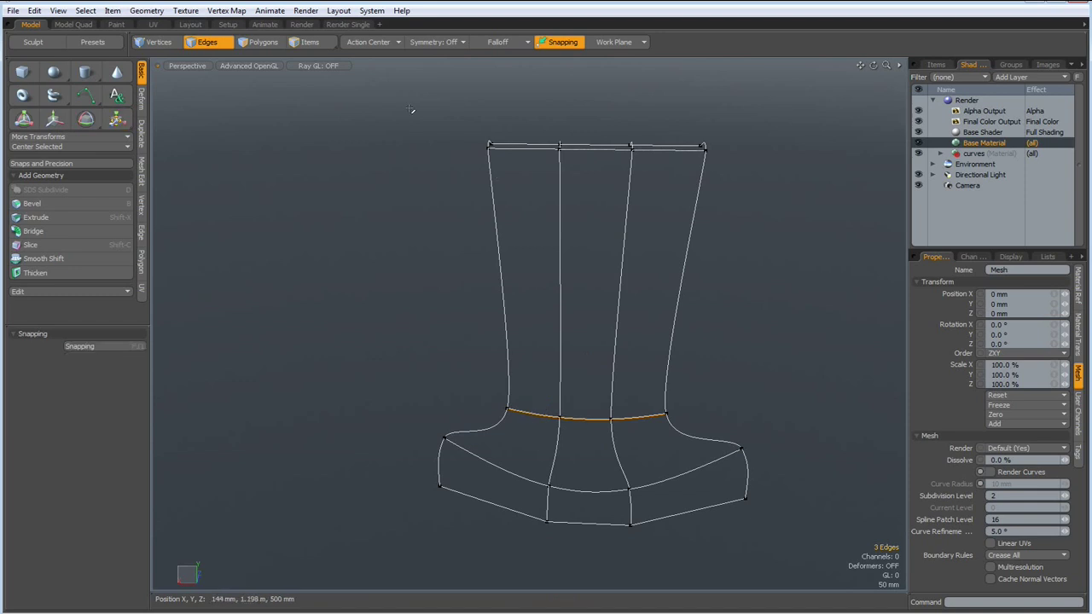
- Widen the backrest's top rim edges to 105%
drag(408, 108, 757, 176)
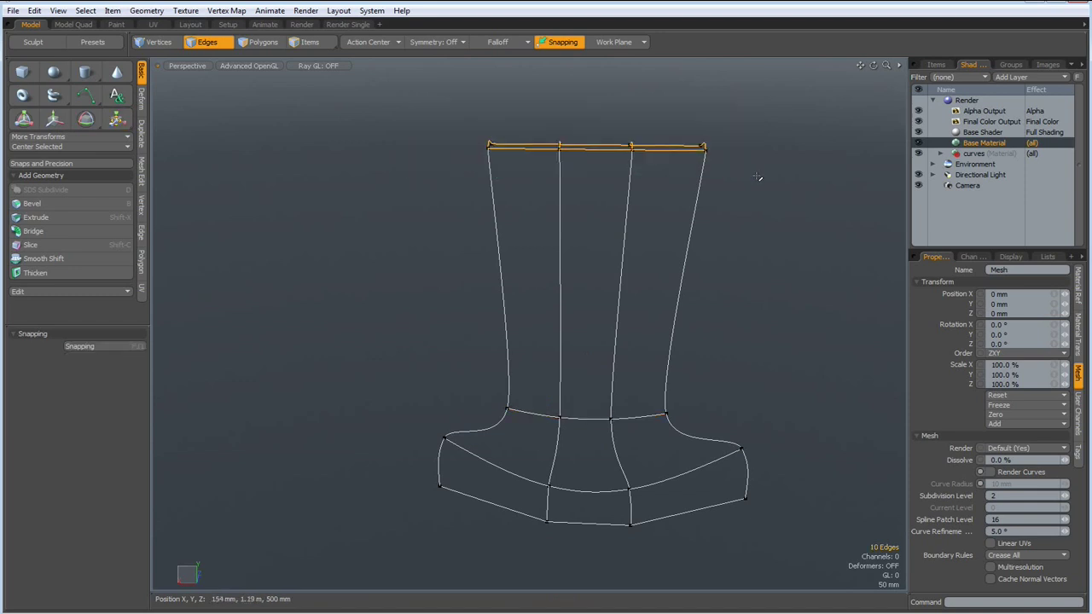
key(r)
drag(543, 149, 556, 145)
key(space)
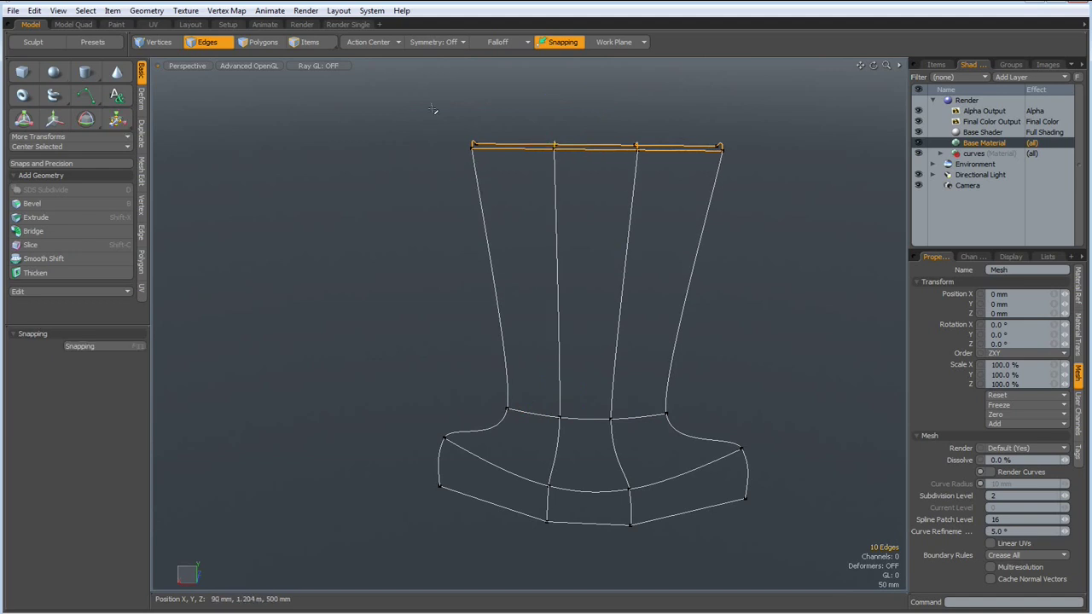
- Move the top rim's two end edges −168 mm in Z, curling the backrest corners forward
drag(434, 109, 518, 202)
drag(722, 100, 744, 220)
key(2)
key(w)
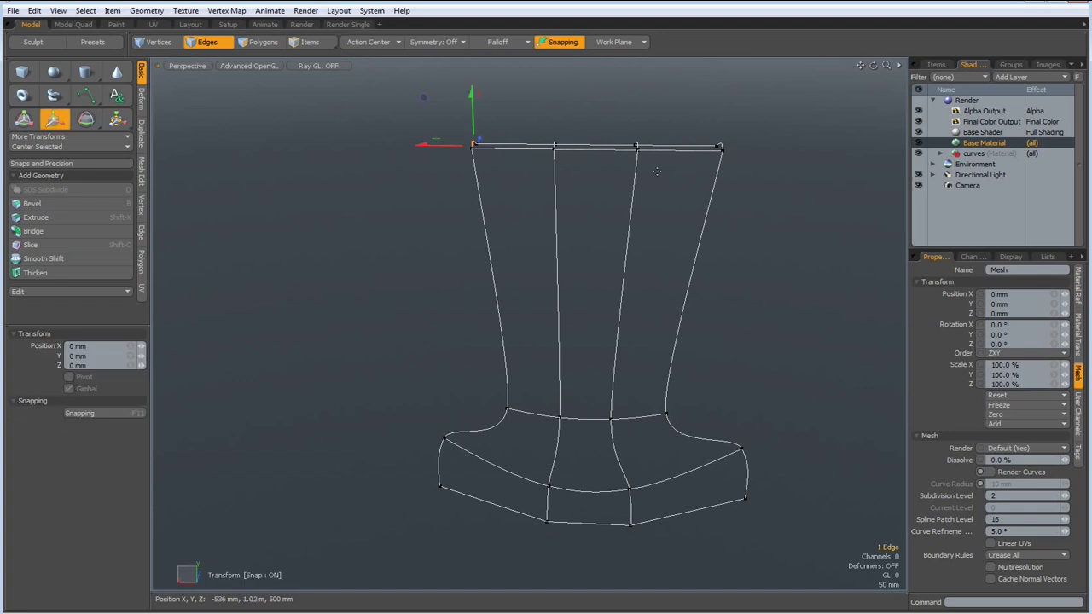
key(space)
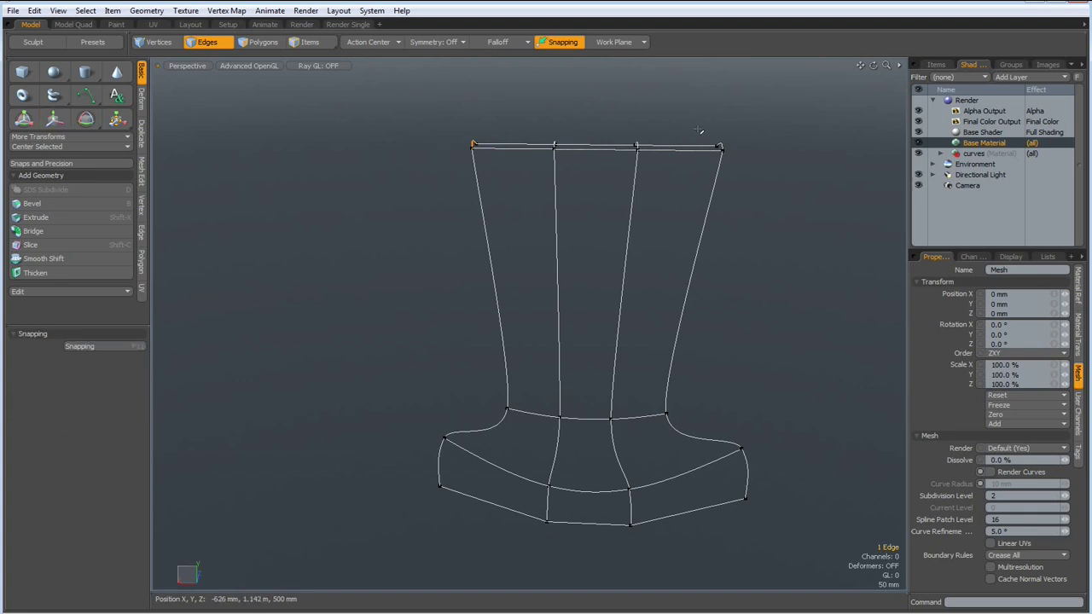
drag(696, 138, 807, 242)
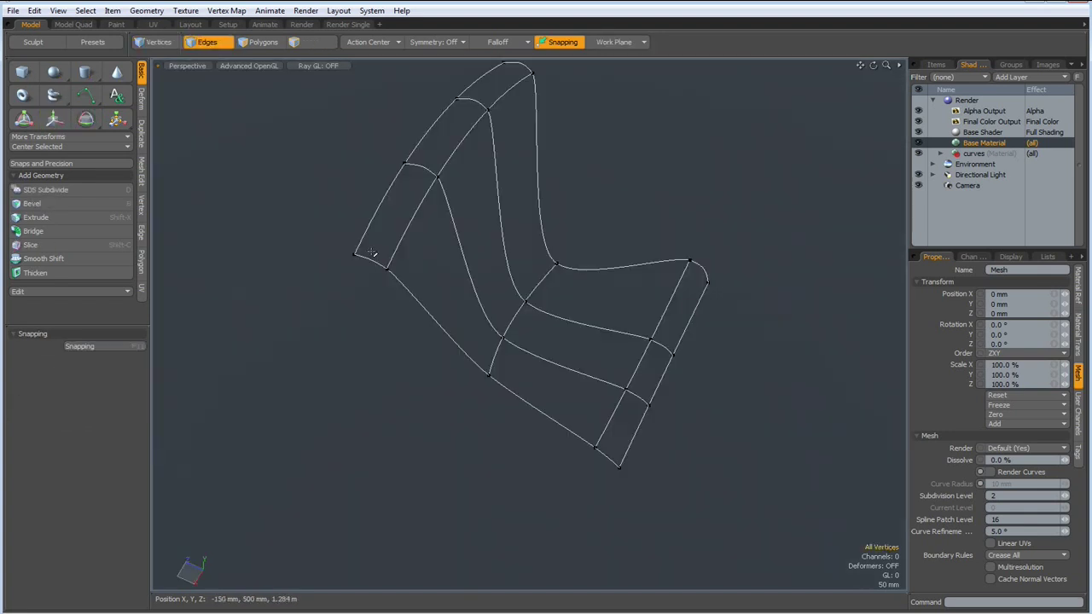
click(367, 265)
shift+click(519, 64)
key(w)
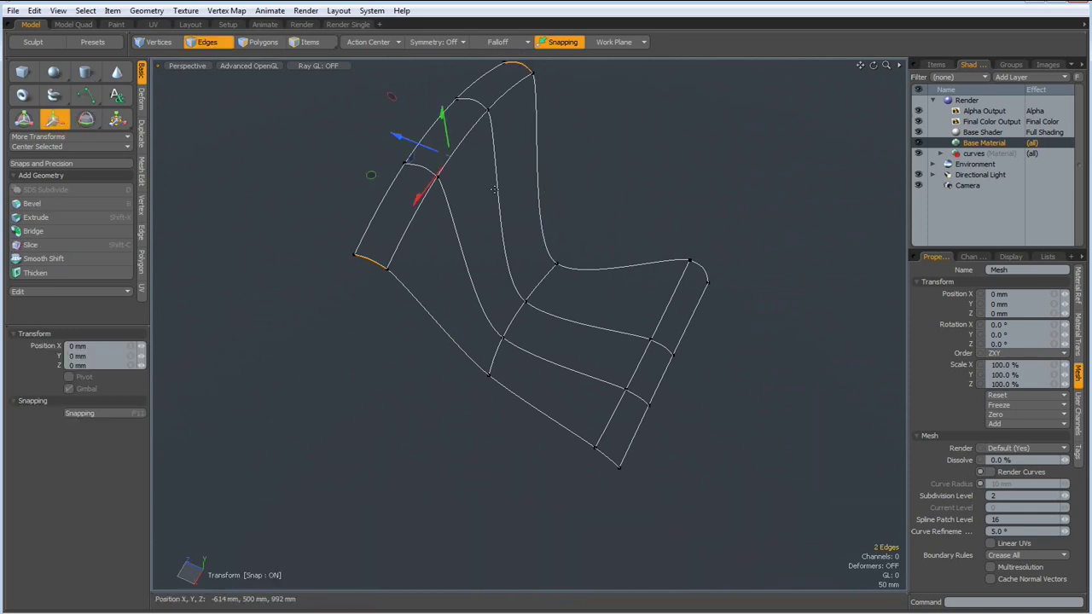
drag(411, 142, 701, 322)
key(2)
key(space)
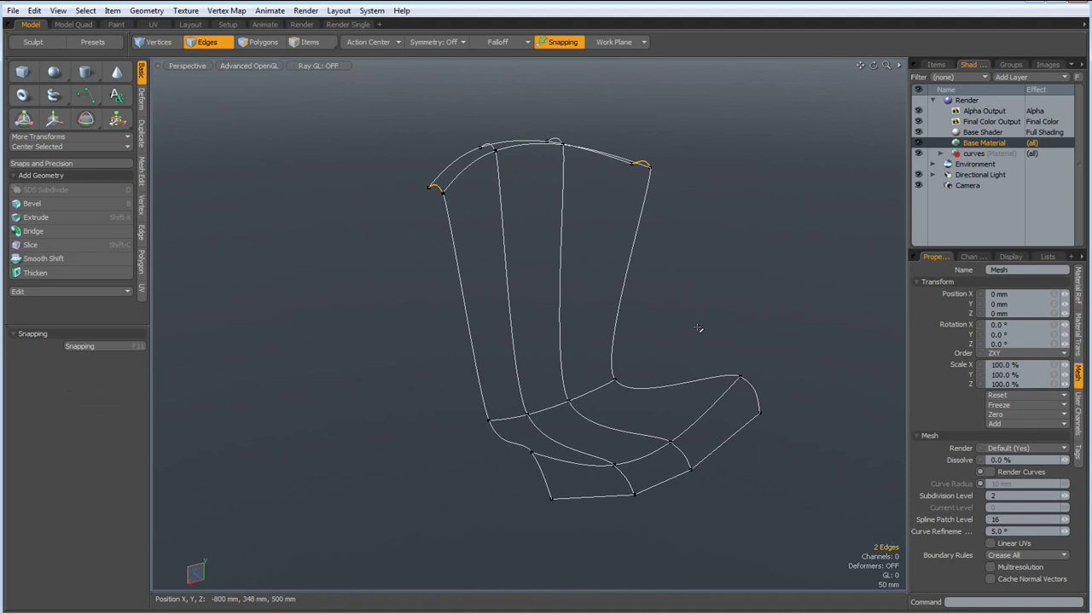
- Activate the Patch Curves tool from the curve tools flyout
key(a)
click(467, 332)
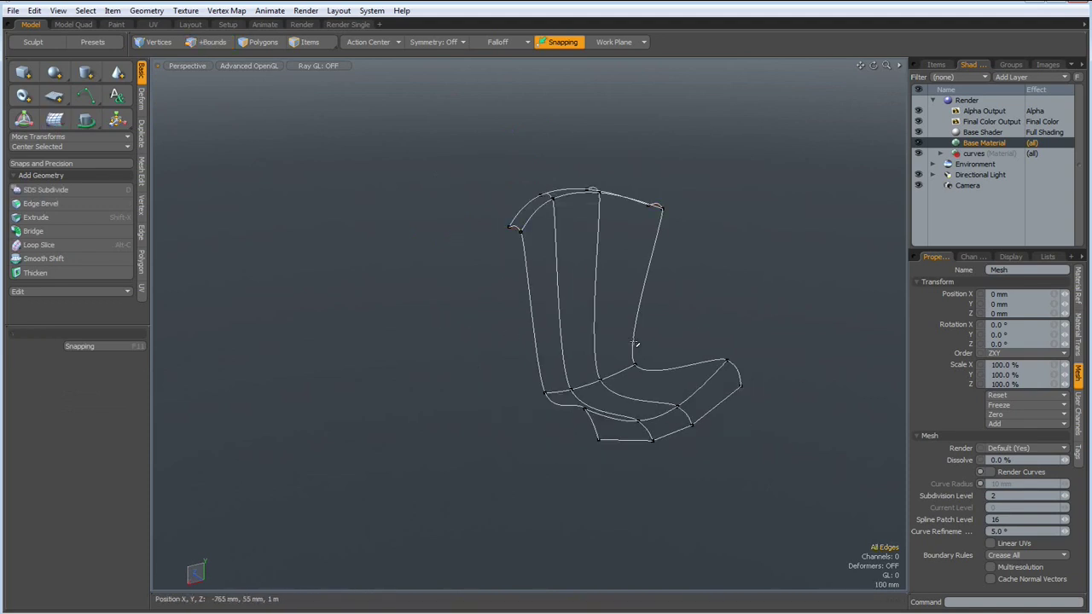
alt+drag(468, 332, 498, 363)
click(91, 92)
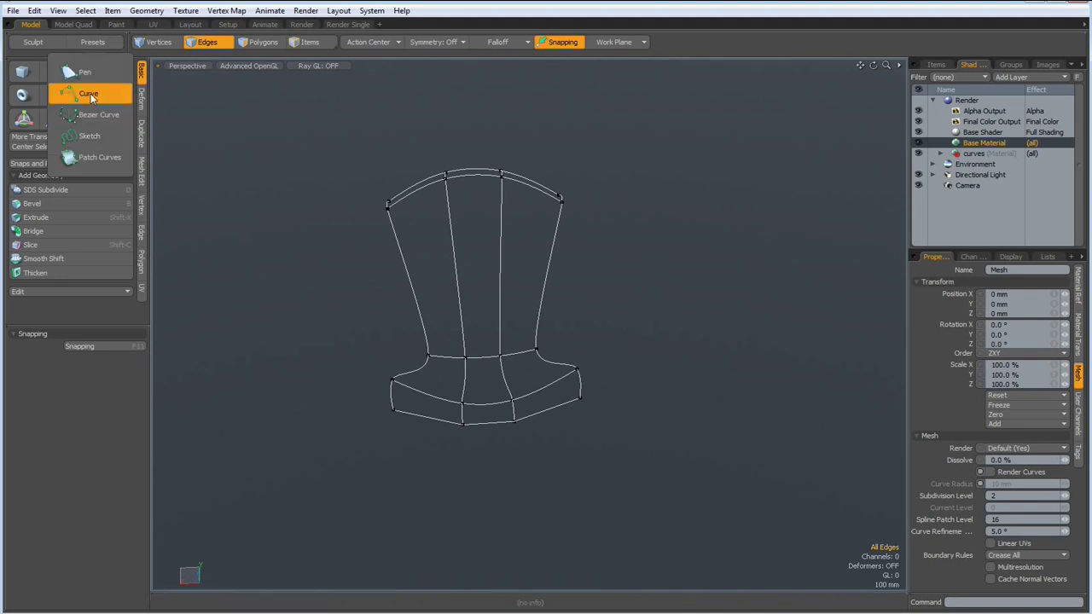
click(89, 157)
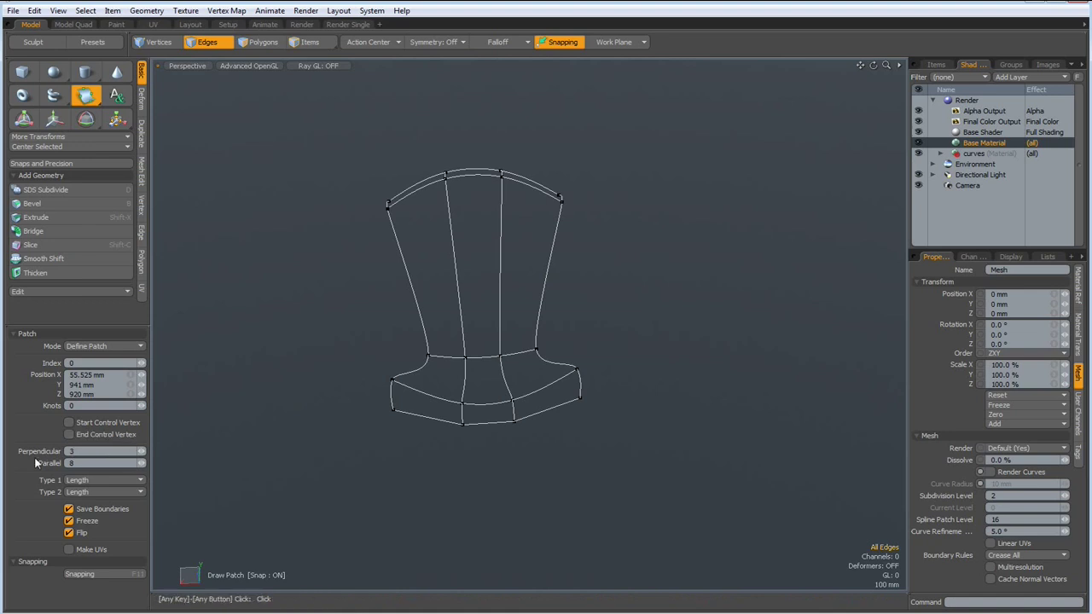
- Lower the Patch tool's Parallel divisions from 8 to 2, keeping Perpendicular at 3
alt+drag(414, 452, 431, 436)
middle_drag(430, 436, 500, 469)
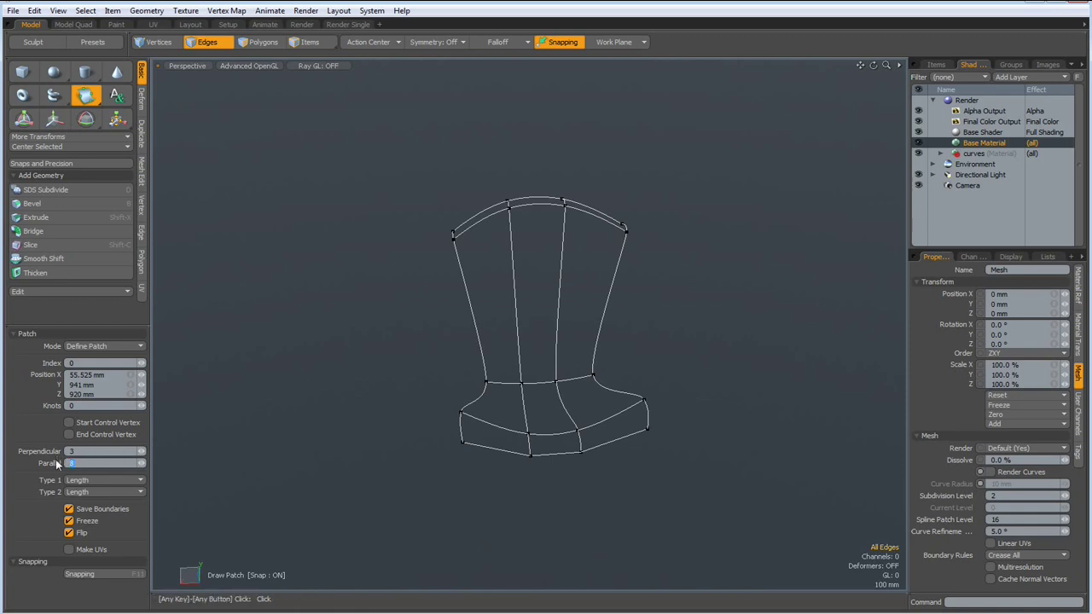
text(2)
key(Return)
scroll(504, 462, up, 3)
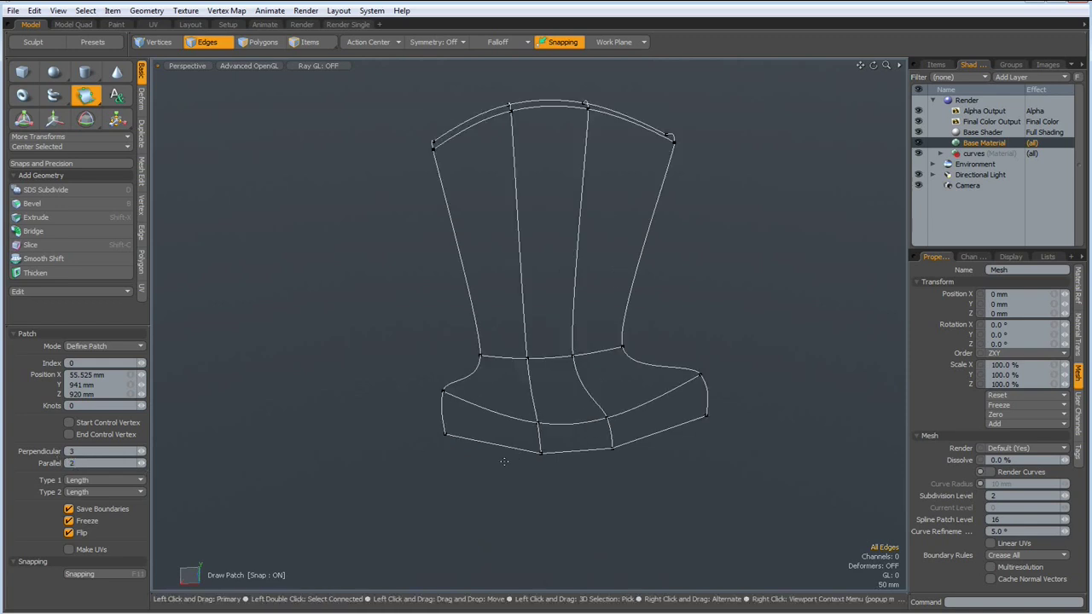
scroll(504, 461, down, 2)
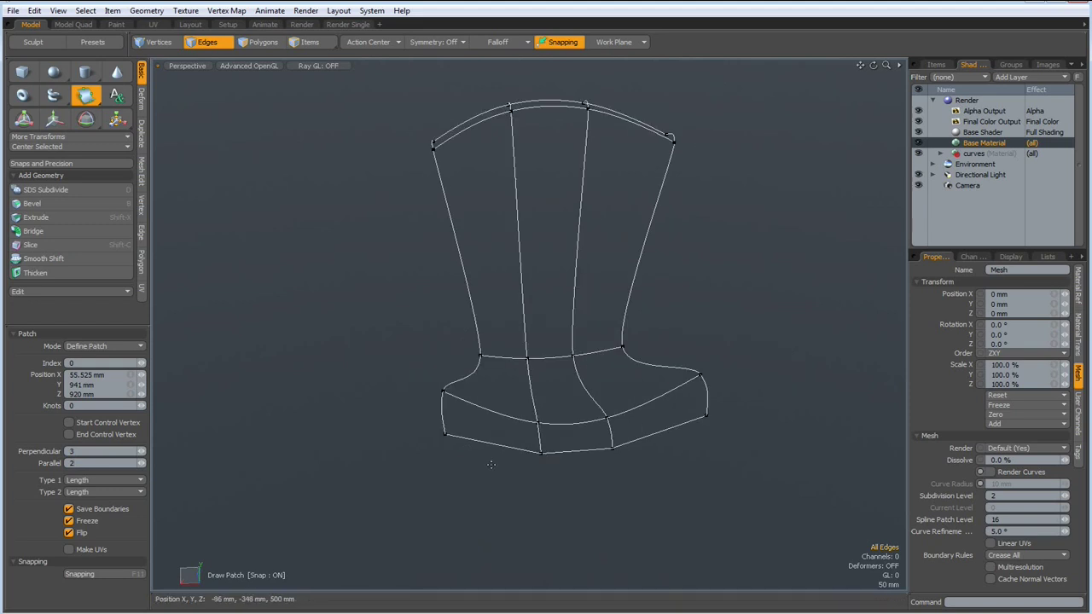
- Patch the left, middle and right sections of the seat's front band from their corner vertices
click(505, 491)
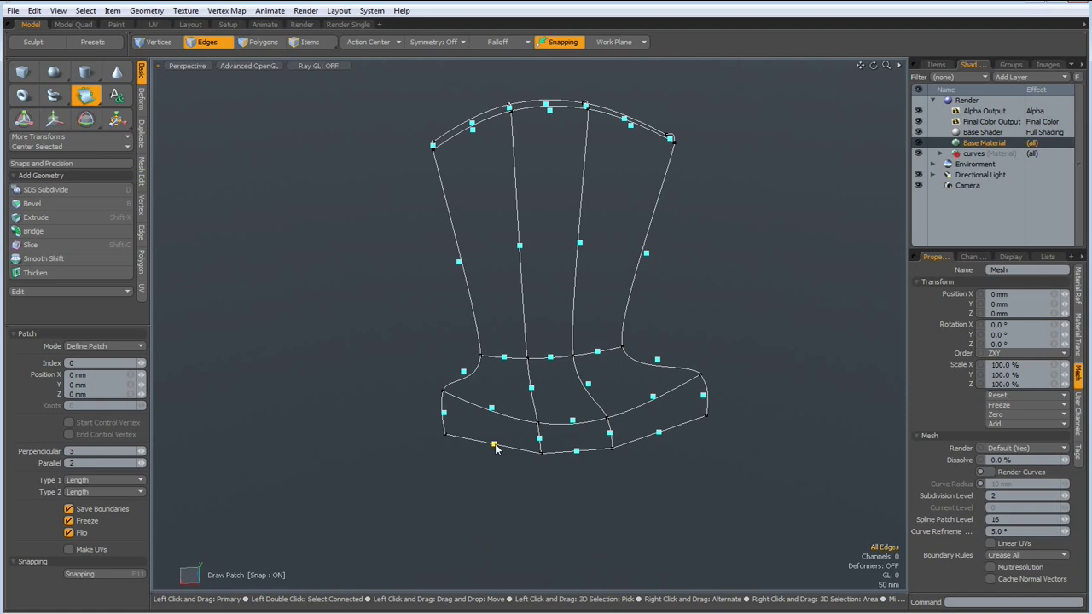
click(494, 445)
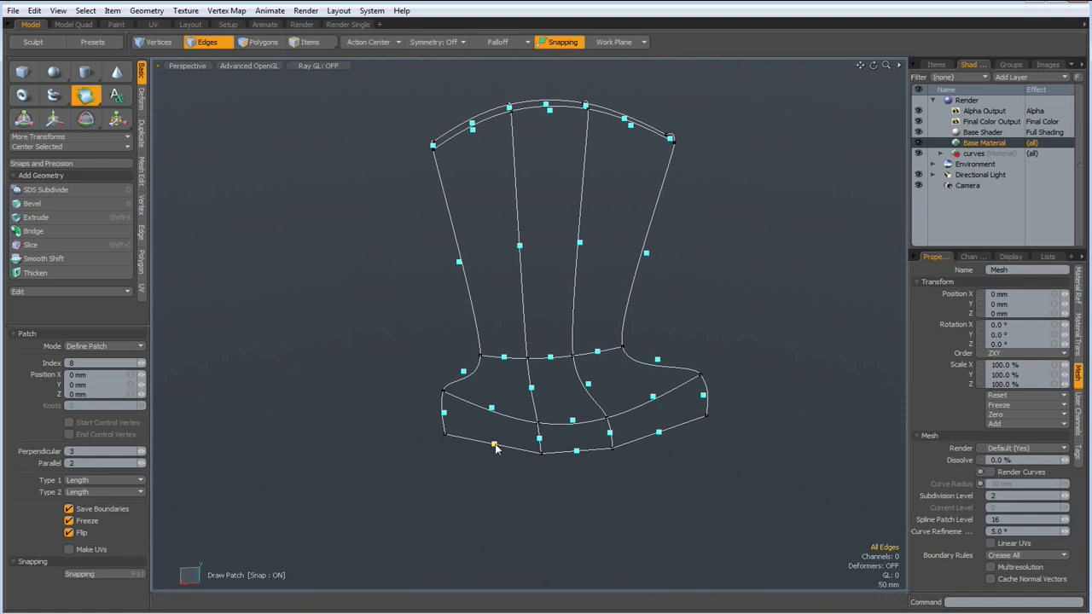
click(445, 415)
click(492, 410)
click(540, 440)
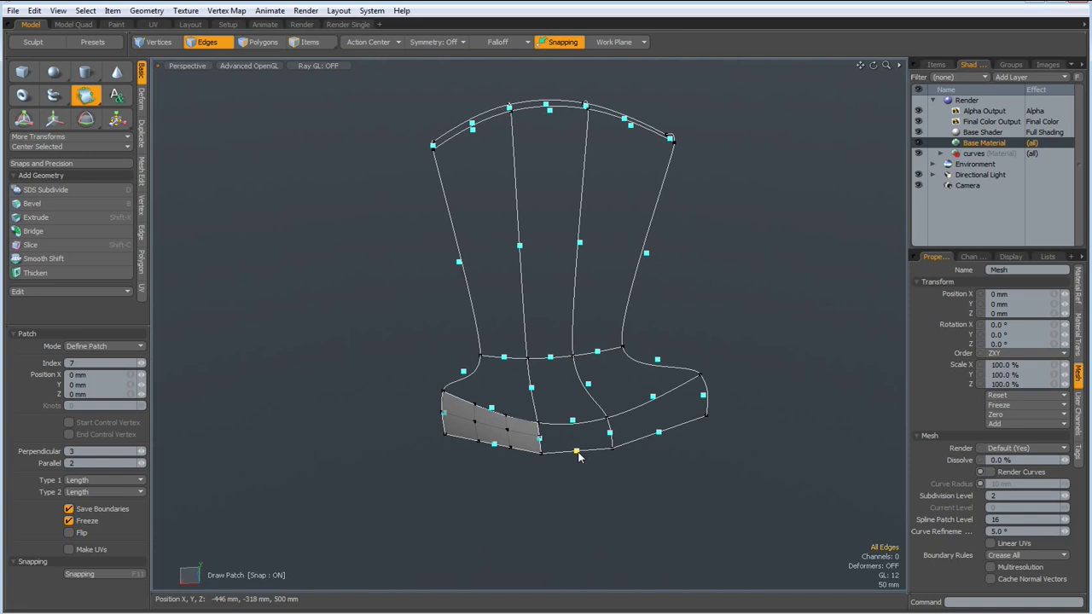
click(577, 451)
click(610, 436)
click(659, 434)
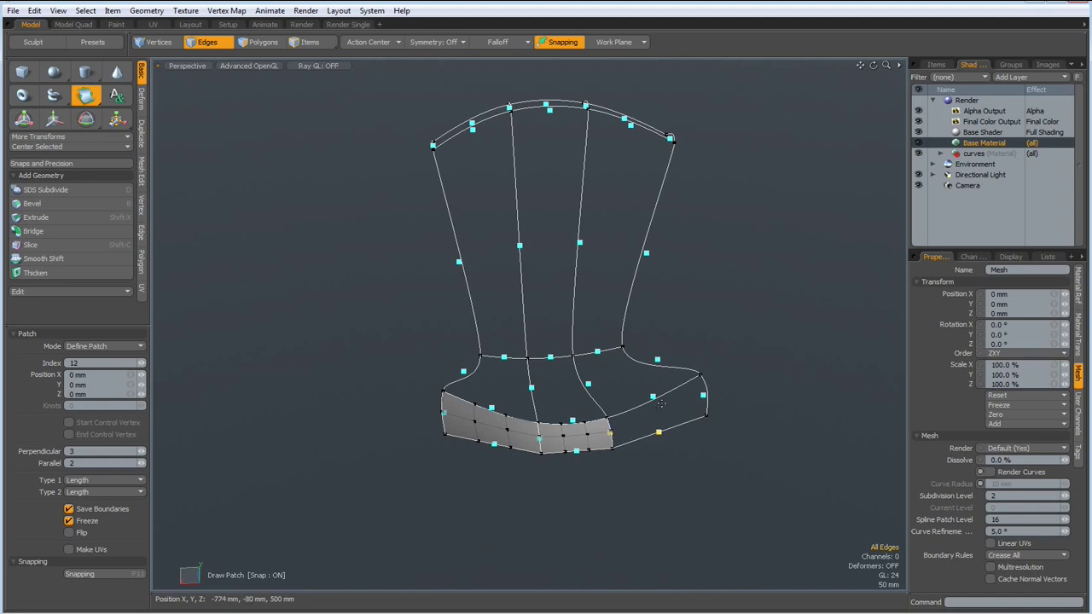
click(654, 398)
click(704, 398)
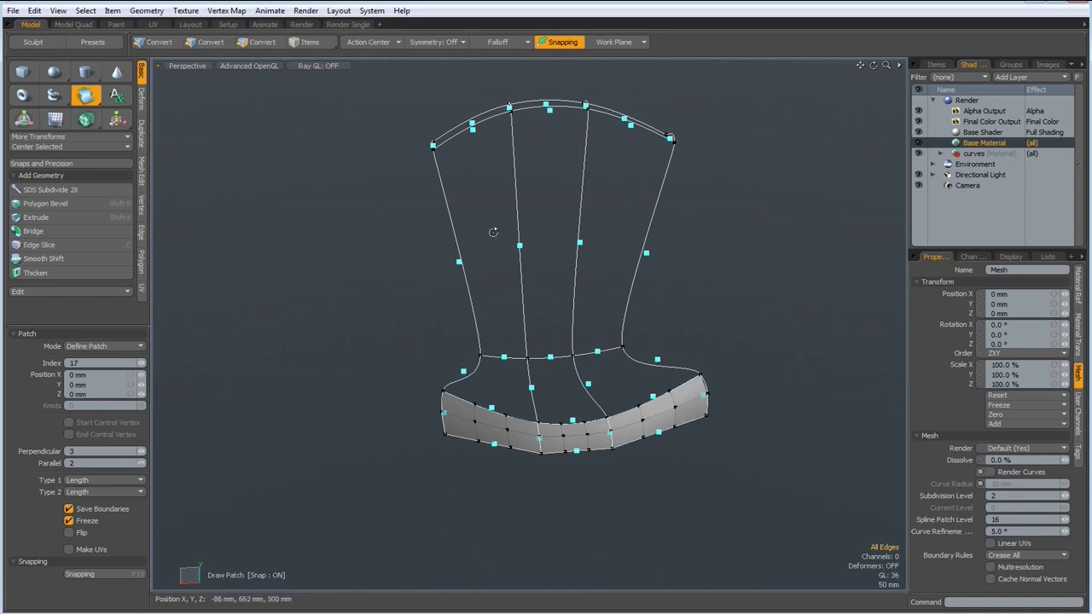
- Patch the sections of the backrest's top rim band from left to right
alt+drag(492, 234, 505, 335)
click(505, 331)
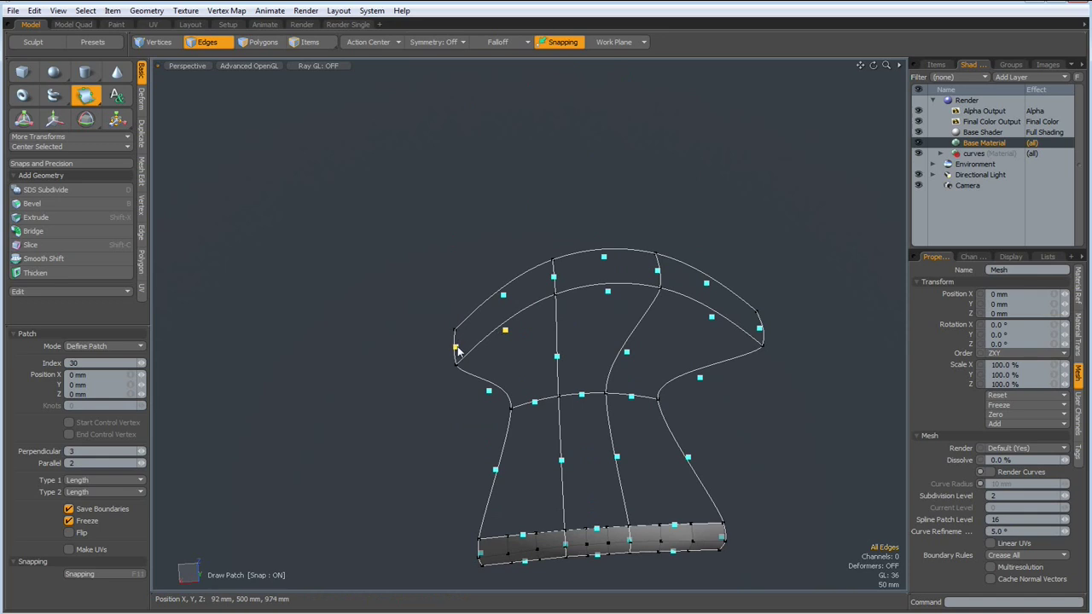
click(456, 348)
click(504, 297)
click(604, 259)
click(660, 271)
click(659, 273)
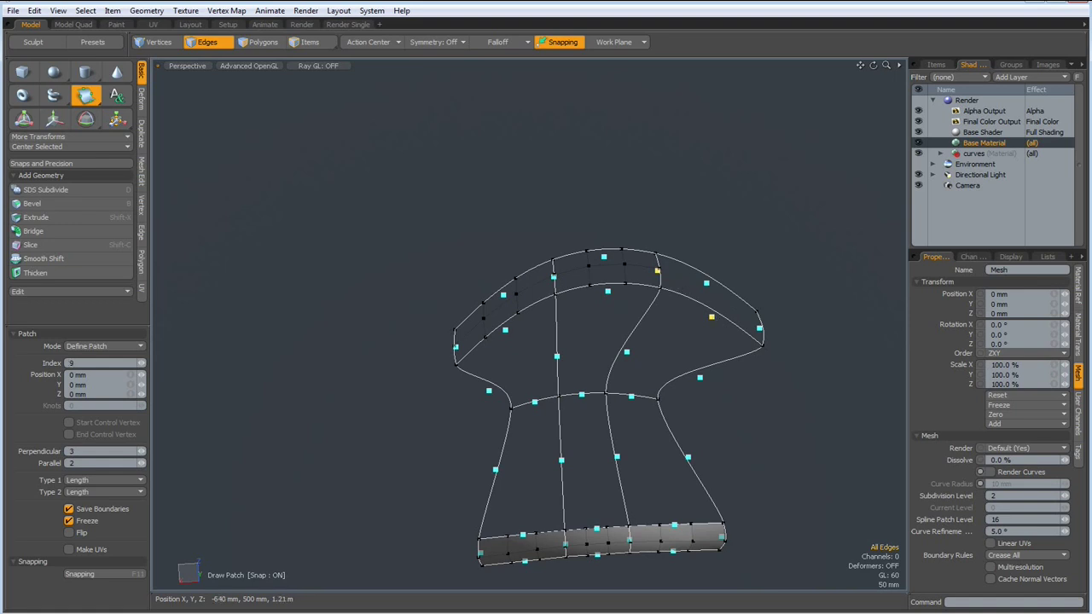
click(759, 331)
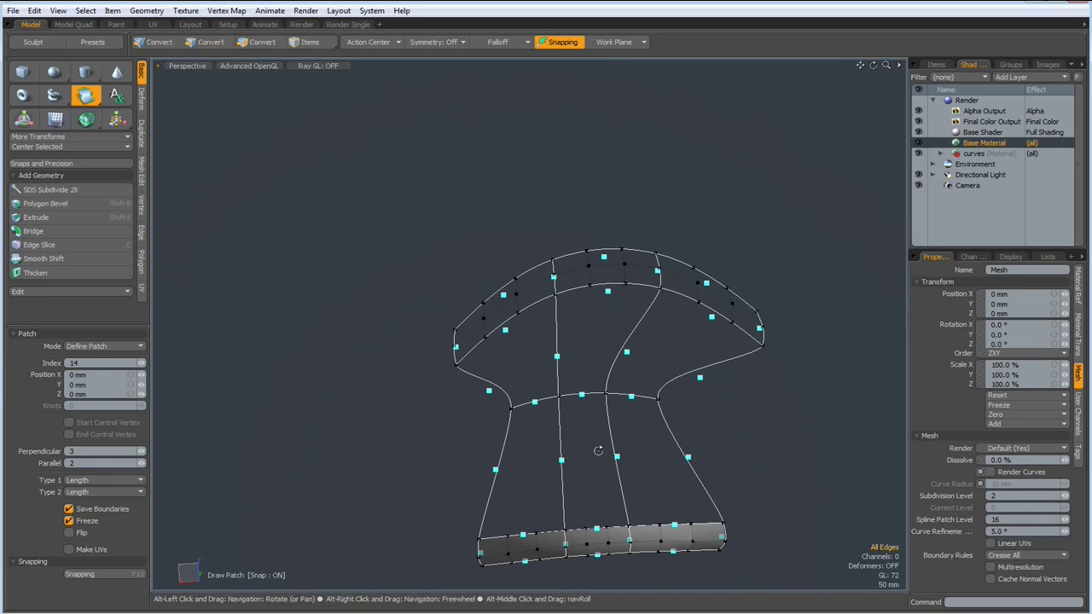
- Drop the Patch tool and select the whole patched strip in Polygons mode
alt+drag(594, 451, 542, 285)
key(space)
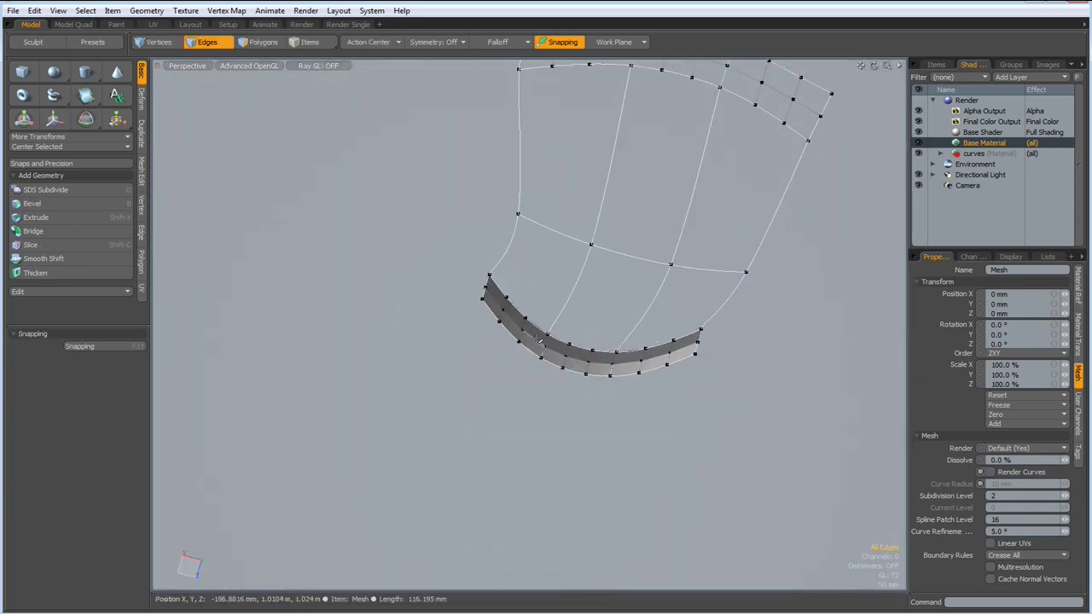
key(3)
double_click(530, 341)
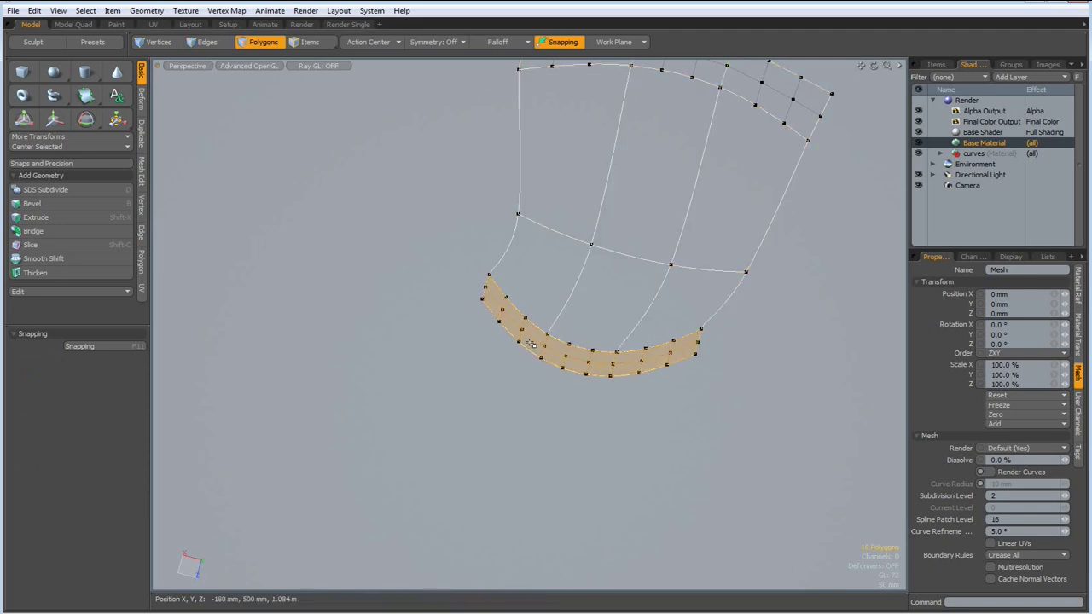
alt+drag(531, 341, 485, 417)
click(384, 395)
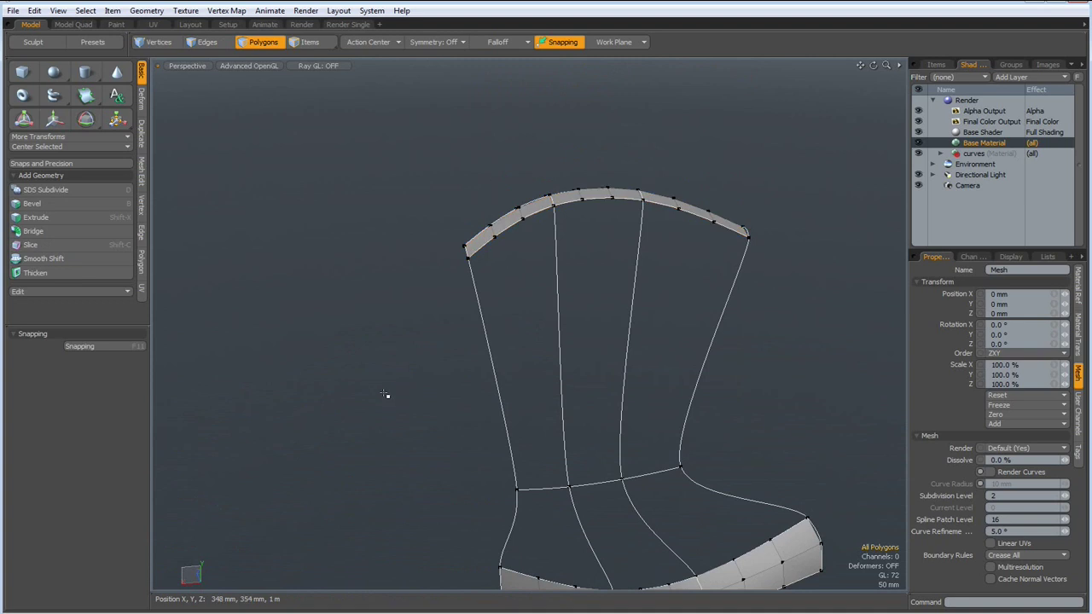
scroll(386, 334, down, 3)
alt+drag(402, 390, 404, 421)
scroll(537, 425, up, 2)
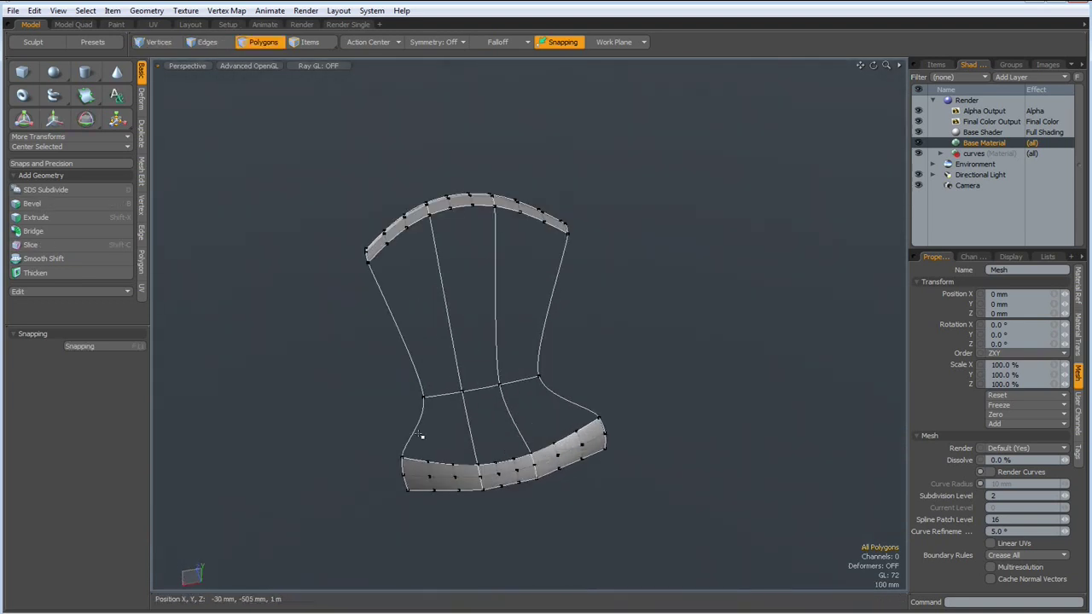
alt+drag(416, 461, 460, 455)
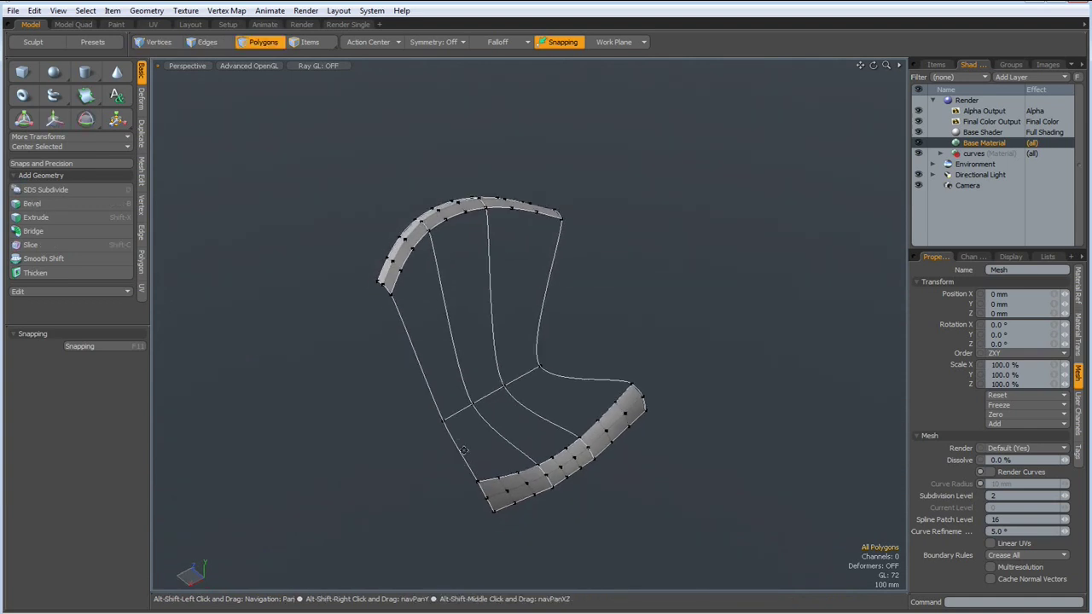
key(ctrl+z)
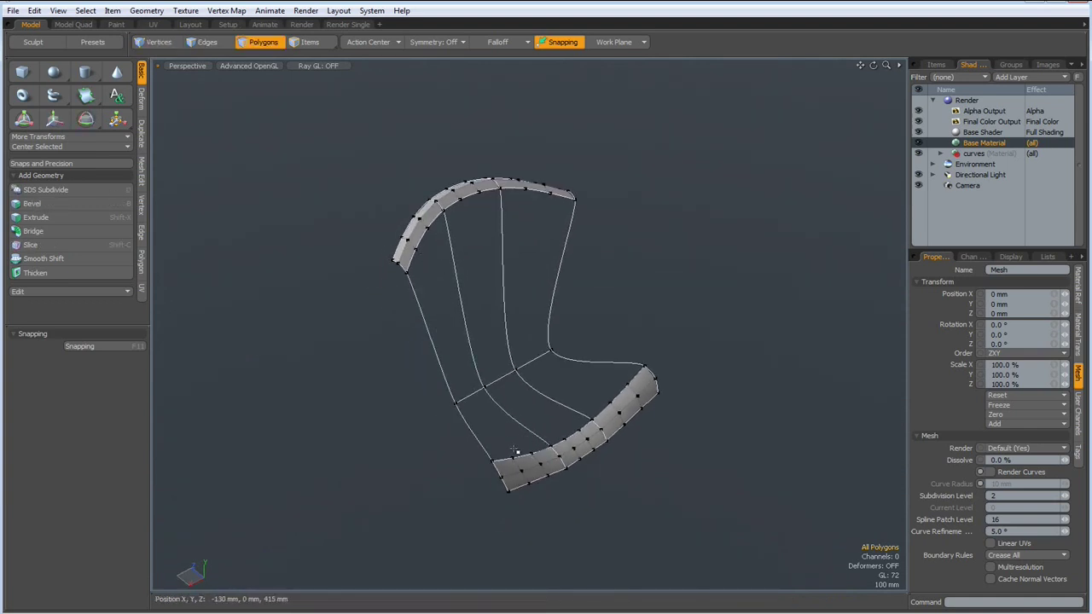
mouse_move(500, 430)
alt+mouse_down()
mouse_move(453, 419)
mouse_move(509, 441)
alt+mouse_up()
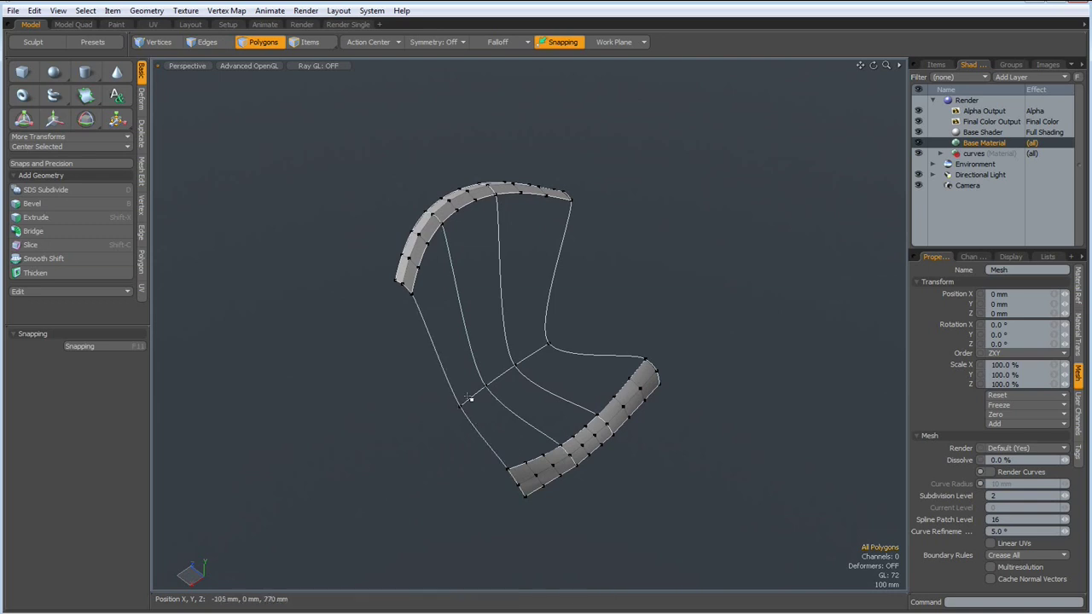
click(85, 96)
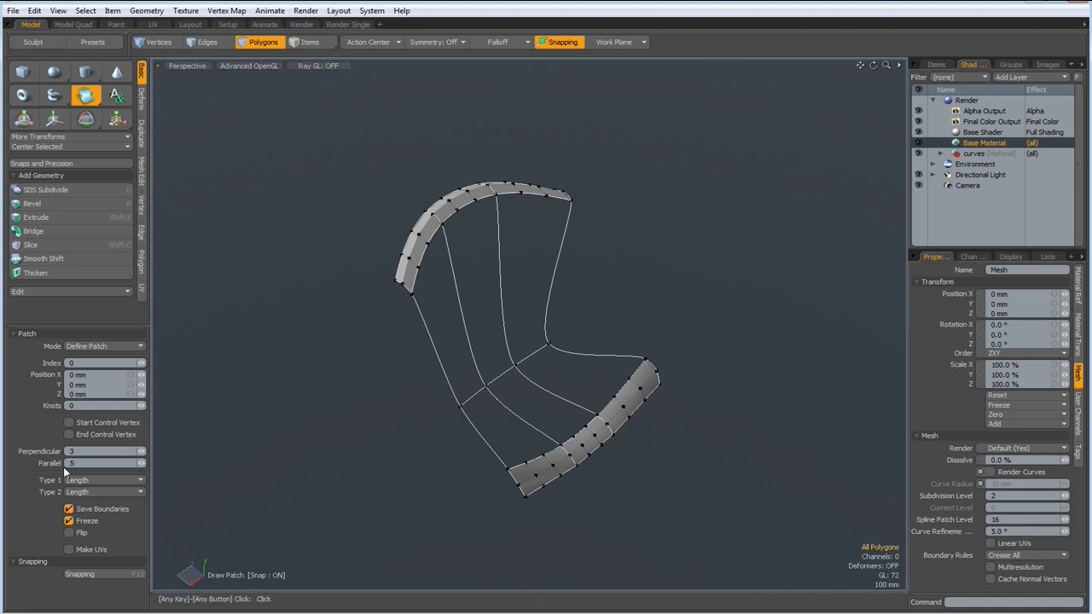
click(405, 443)
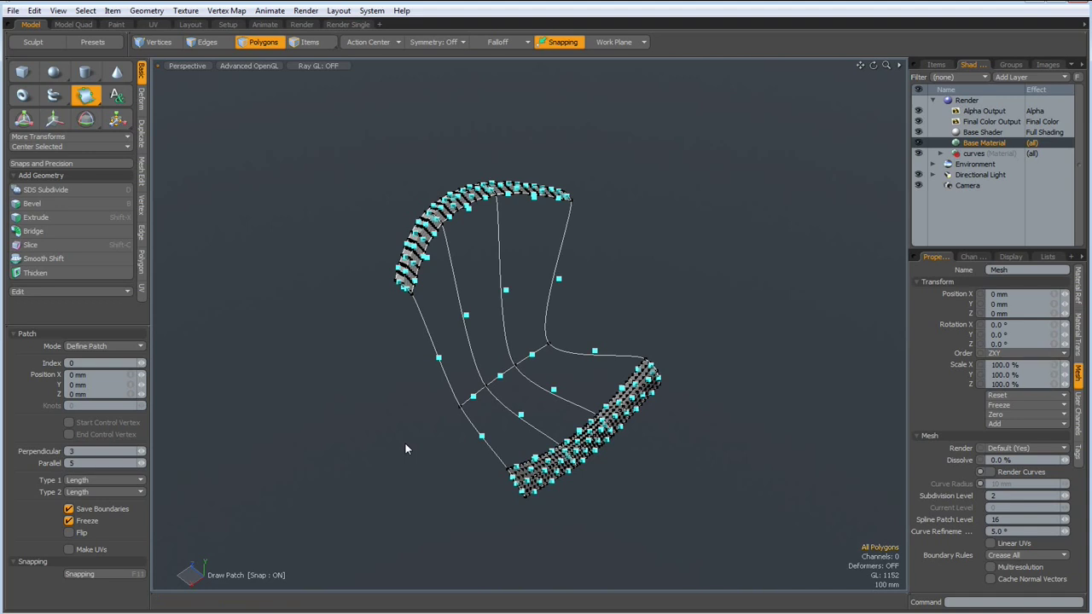
alt+drag(406, 449, 367, 474)
key(space)
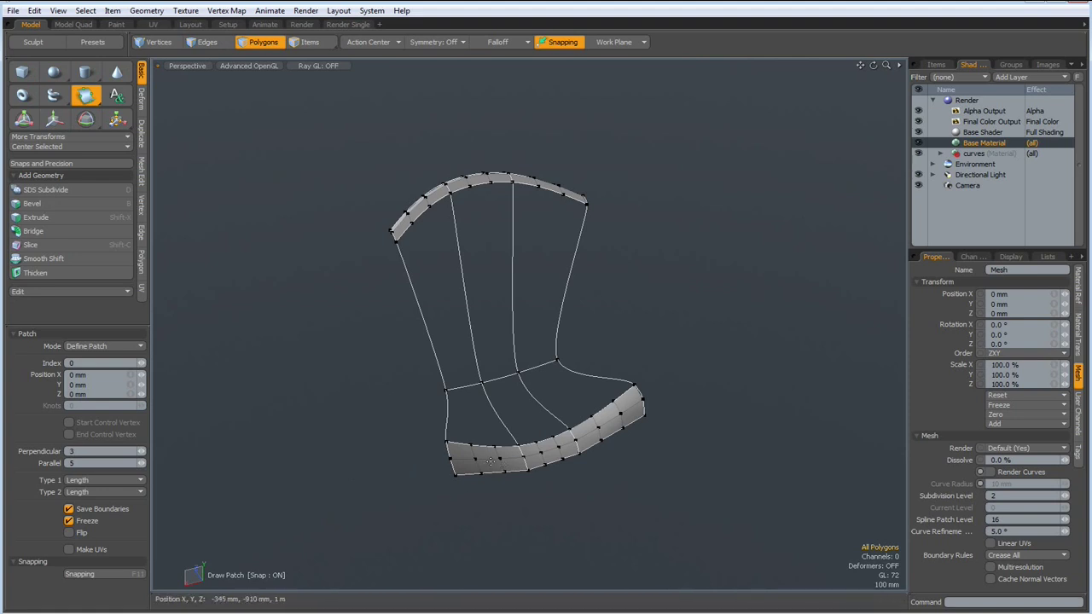
key(space)
- Select the seat-front and top rail strips, restoring them after an accidental removal
double_click(488, 457)
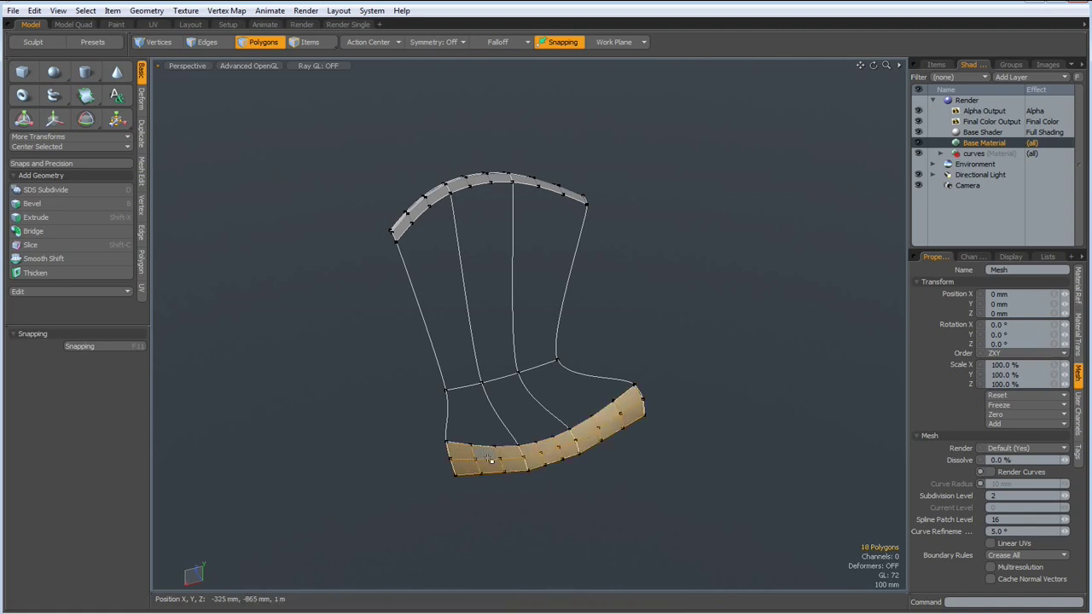
shift+double_click(473, 181)
key(Escape)
alt+drag(472, 181, 687, 361)
double_click(450, 278)
shift+double_click(559, 446)
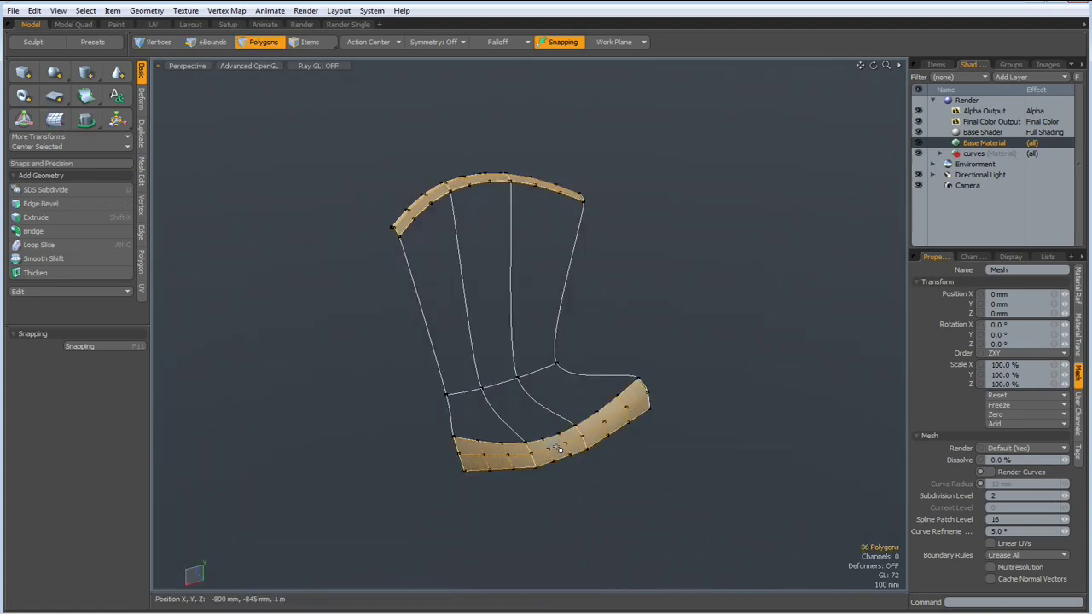
key(Escape)
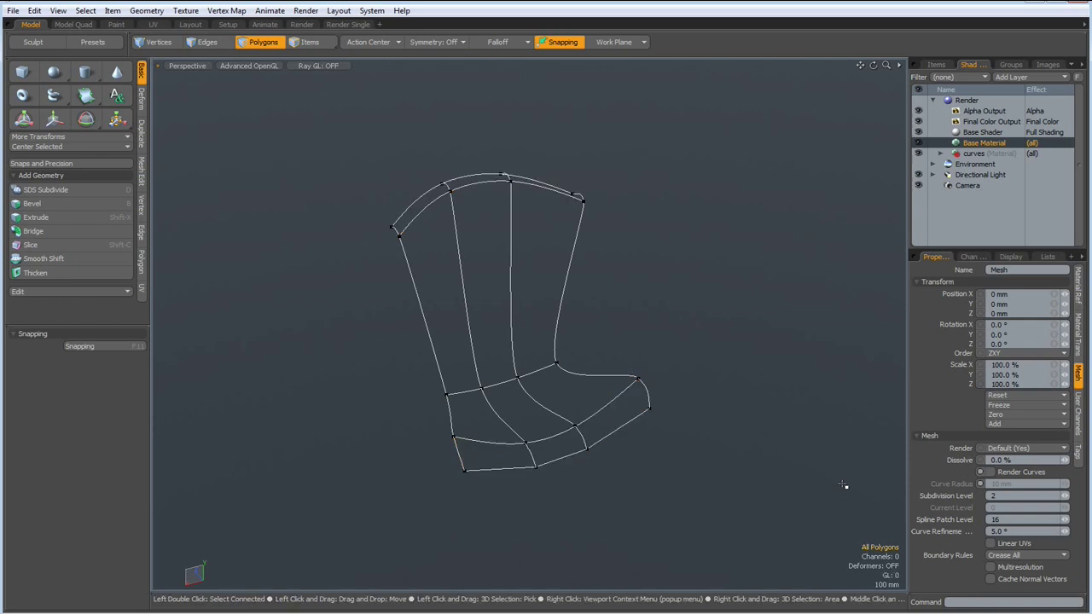
key(u)
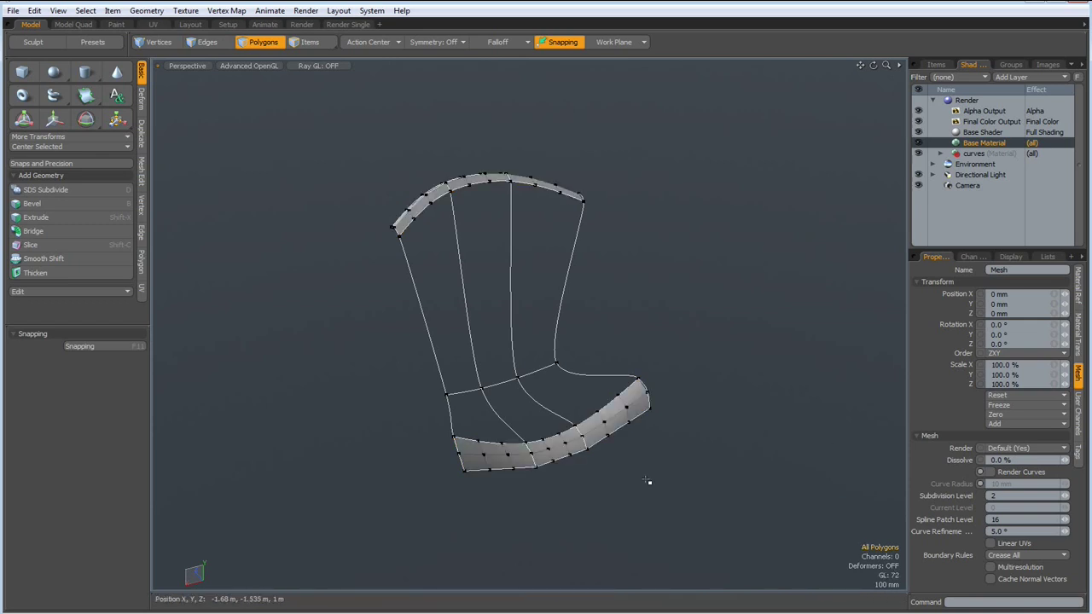
- Select both strips and invert the polygon lock from the Edit menu
double_click(560, 450)
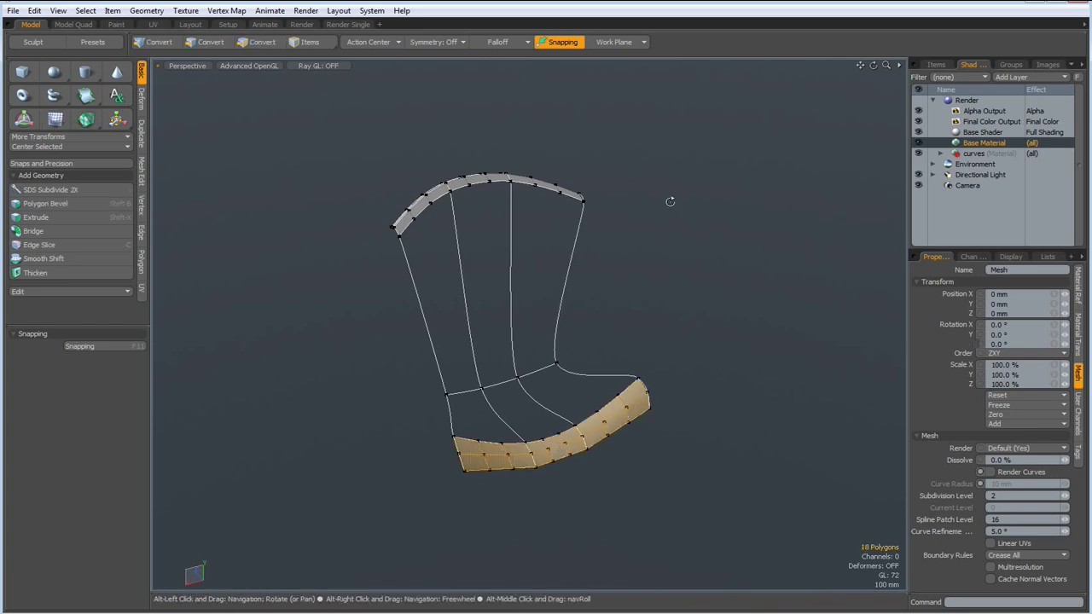
alt+drag(670, 197, 677, 305)
shift+double_click(474, 251)
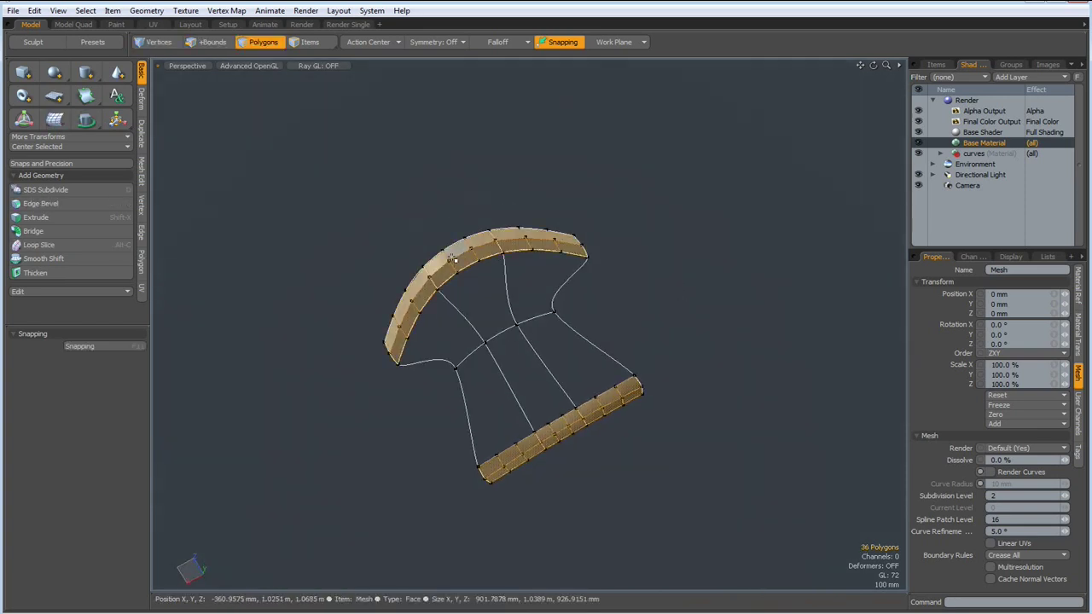
click(34, 12)
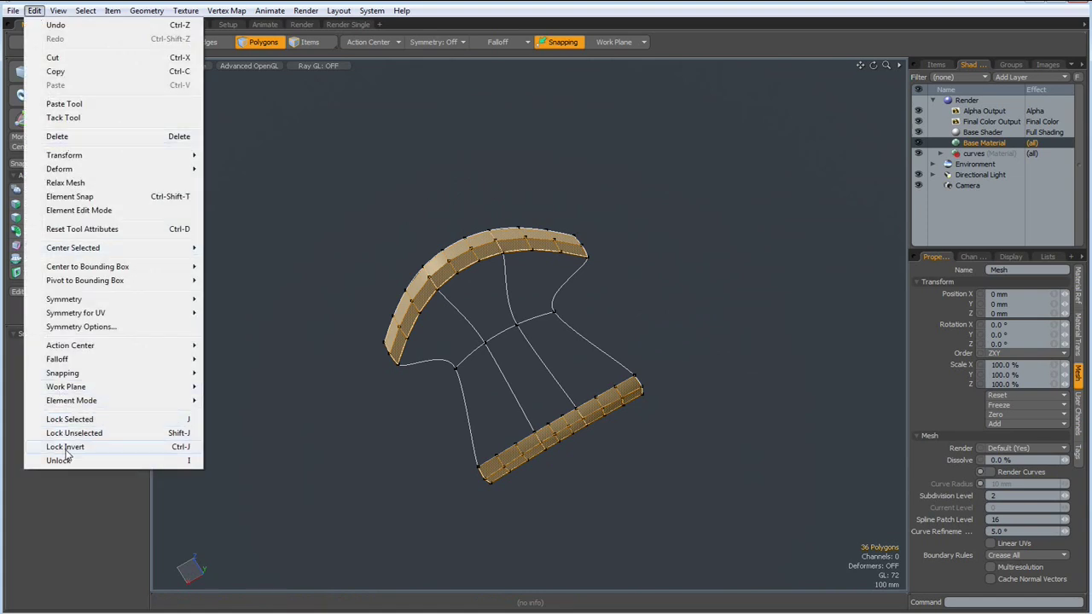
click(314, 153)
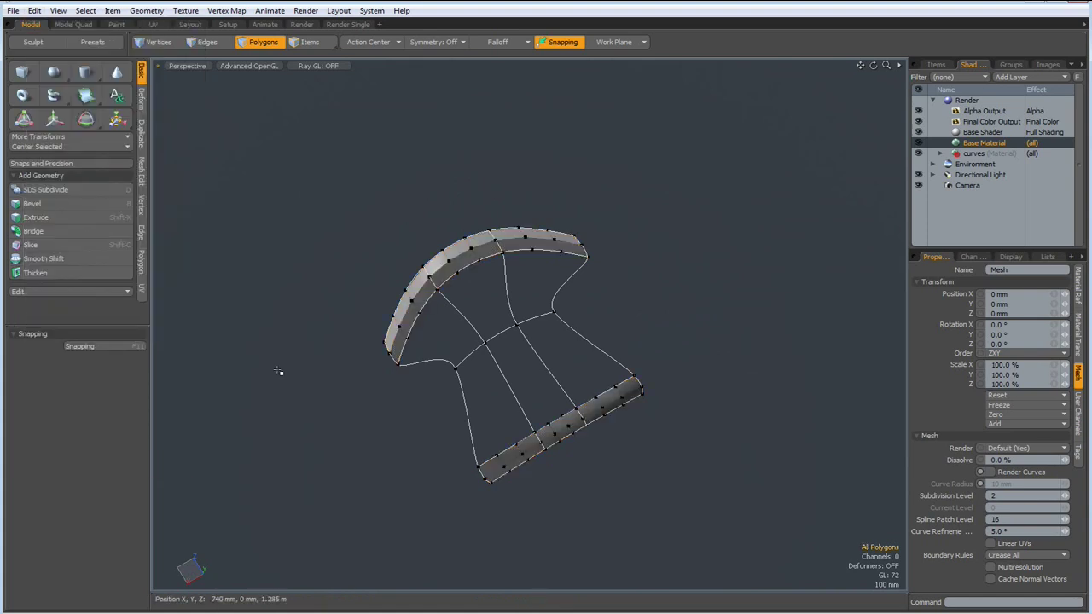
- Cut the two strips and paste them into a new mesh item, Mesh (2)
double_click(468, 256)
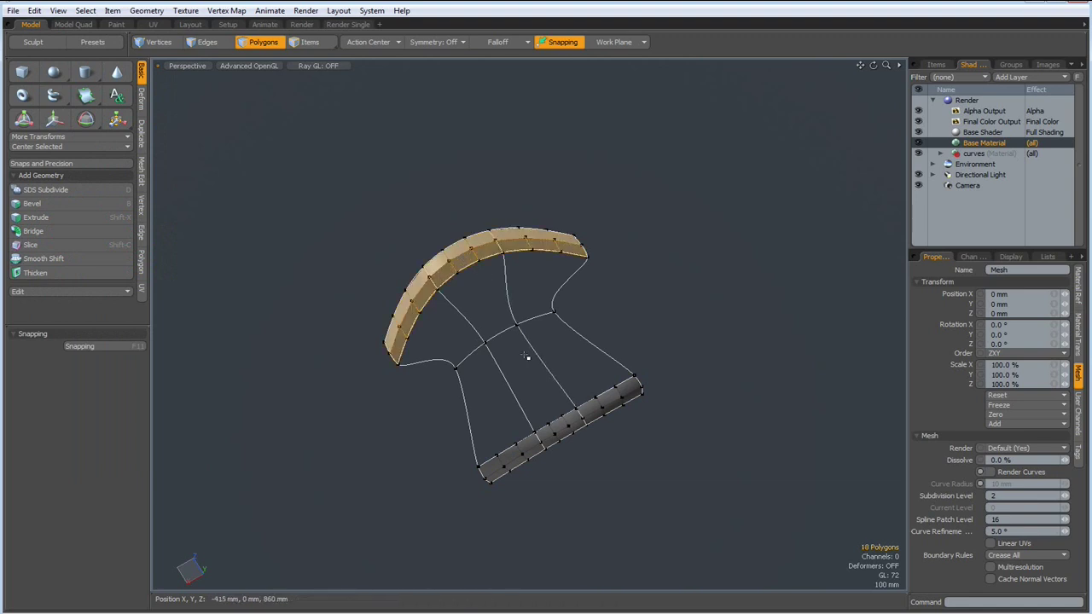
shift+double_click(556, 433)
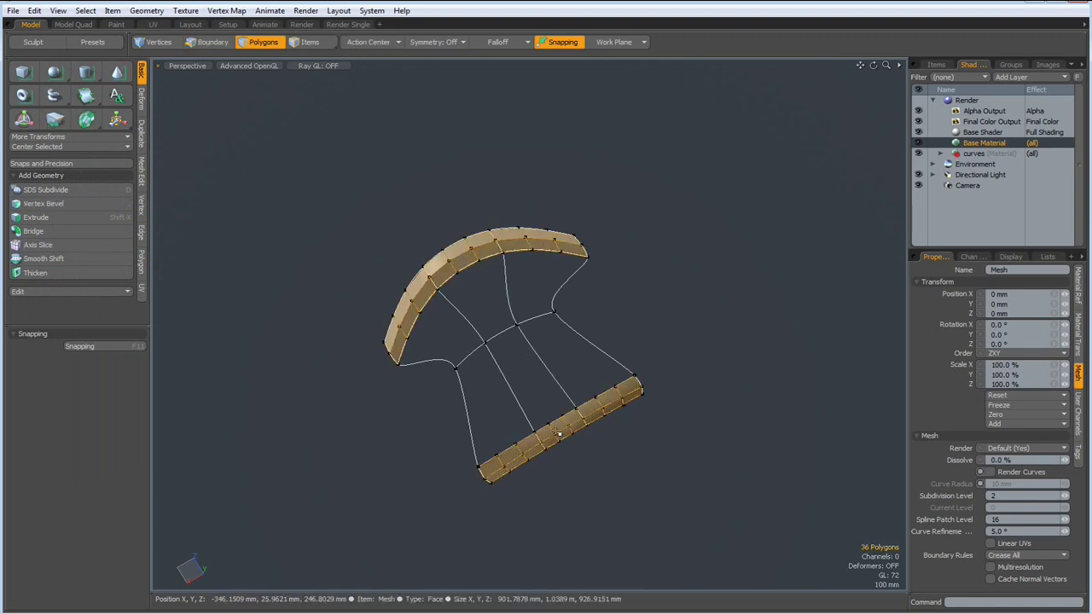
key(Delete)
key(ctrl+z)
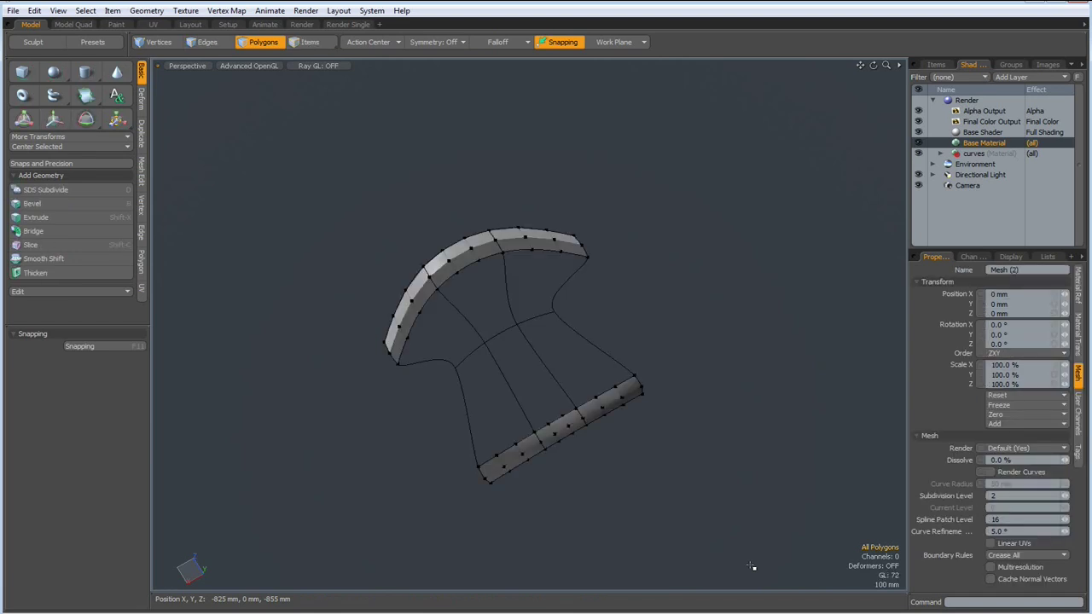
alt+drag(288, 455, 247, 339)
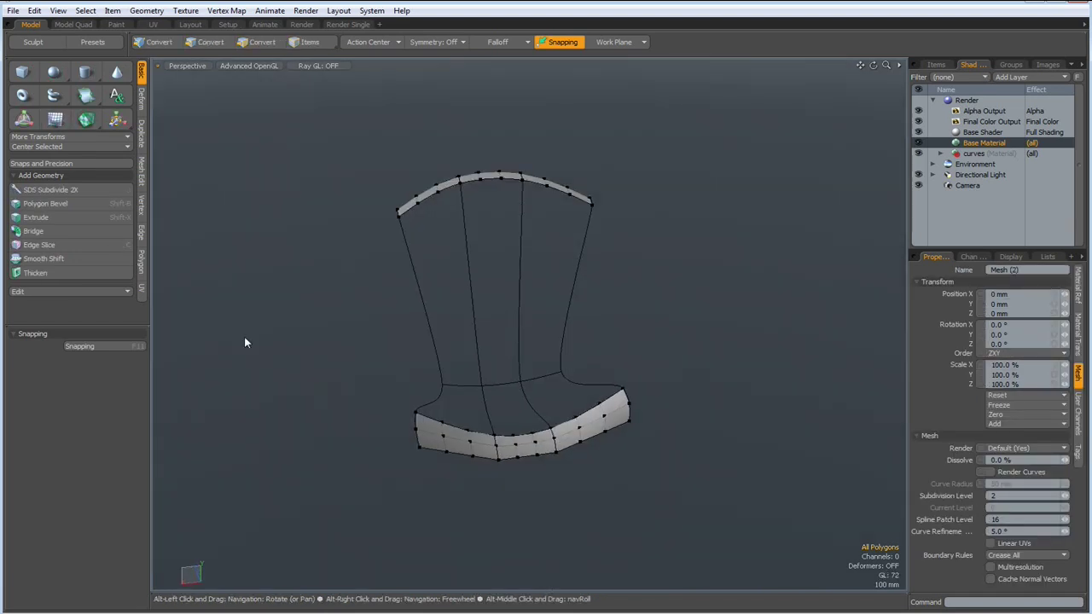
- Make the original Mesh the active item again, in Polygons mode
click(936, 65)
click(997, 111)
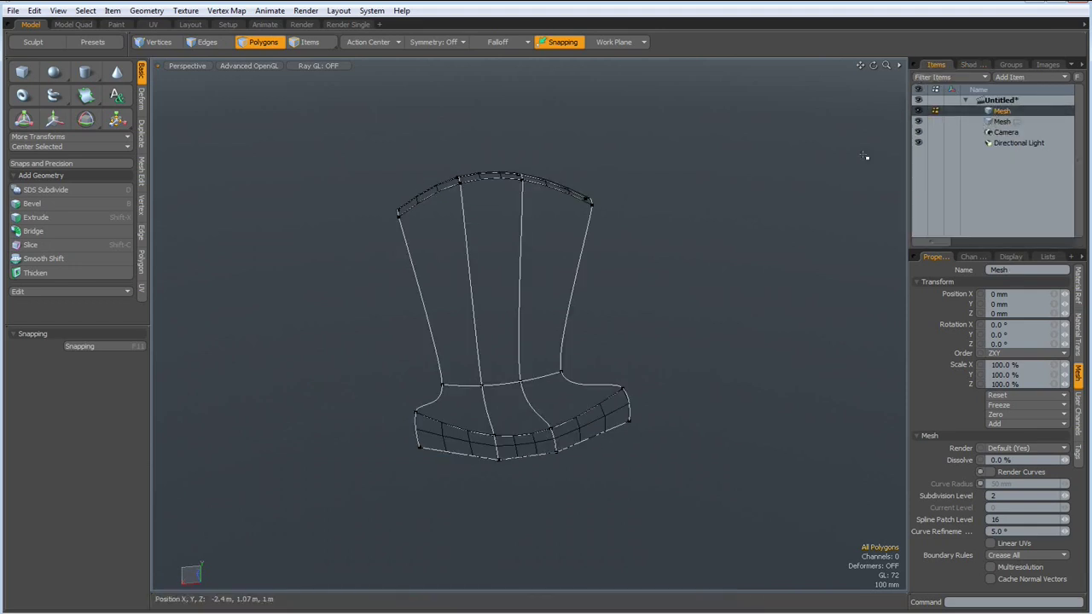
alt+drag(377, 268, 419, 305)
key(3)
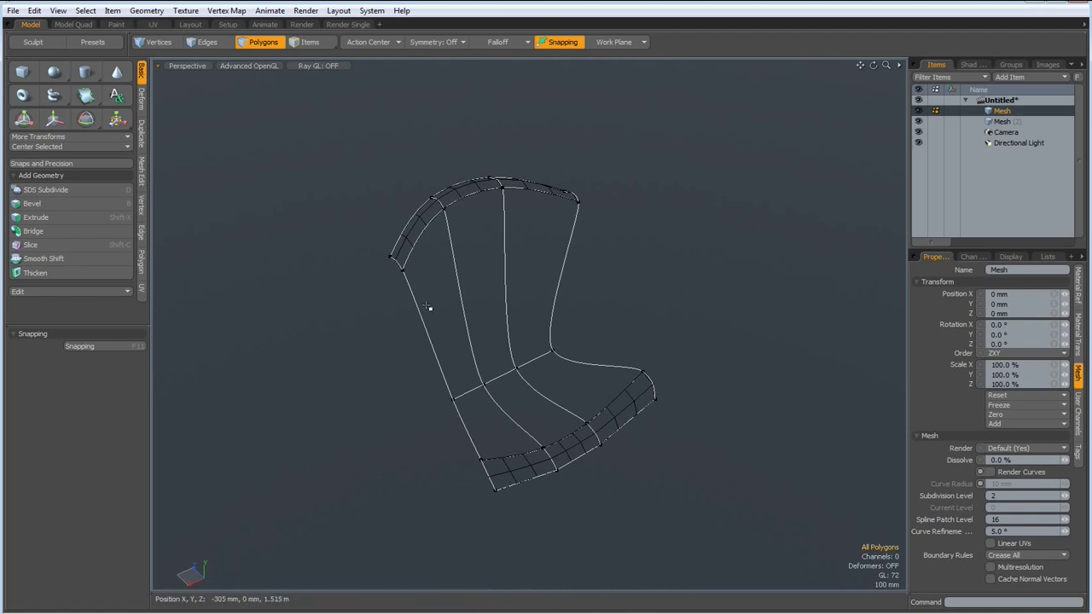
- Reactivate Draw Patch on the original Mesh, showing the cage points with the chair front facing
click(87, 95)
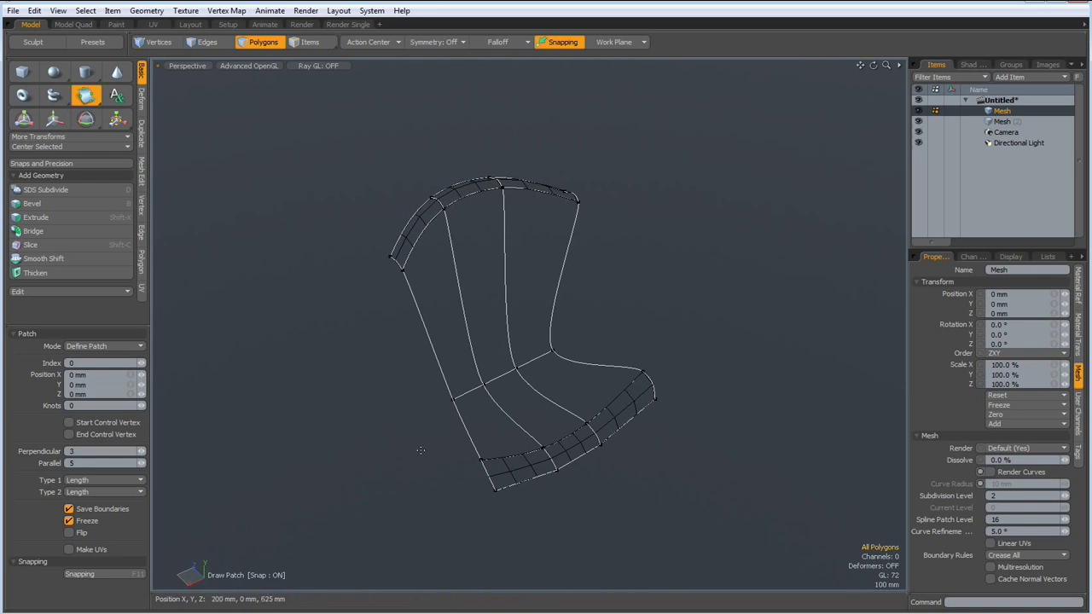
click(512, 465)
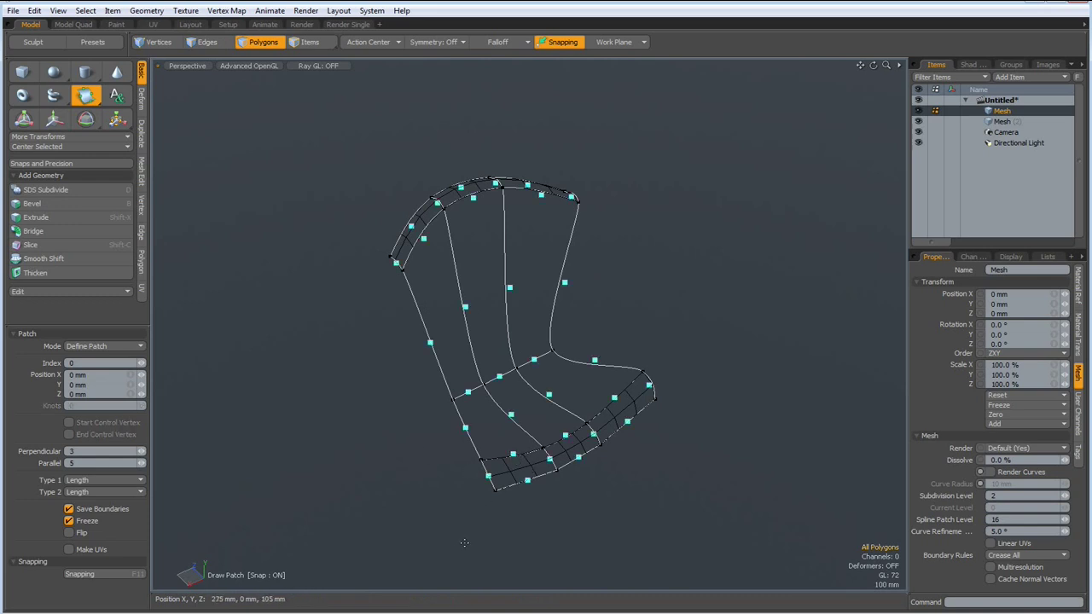
alt+drag(512, 458, 518, 572)
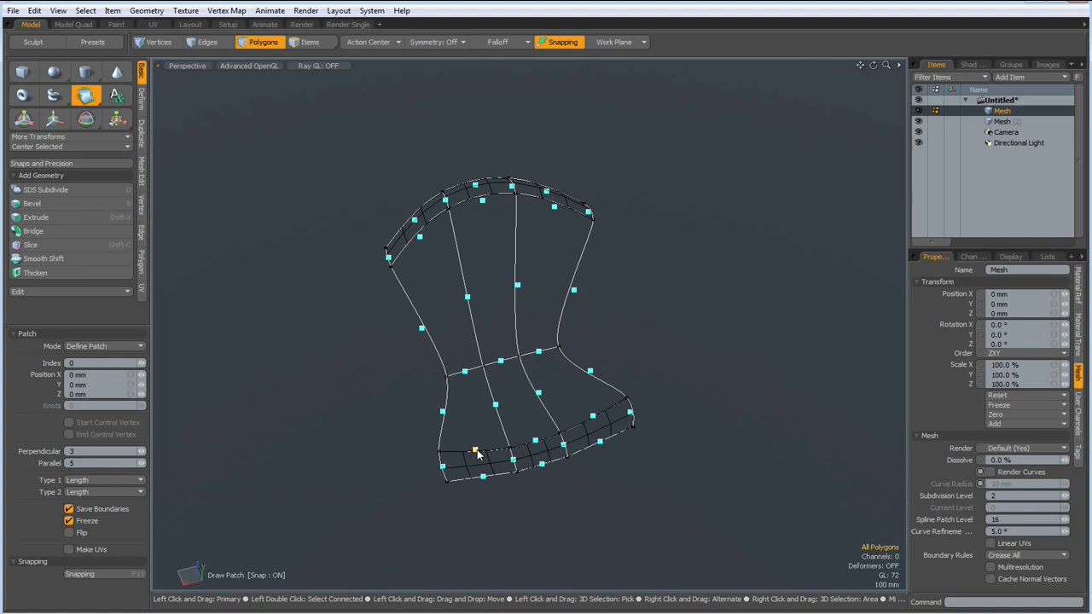
- Patch the lower-left, middle and last seat sections from their corner vertices
click(443, 412)
click(464, 373)
click(494, 405)
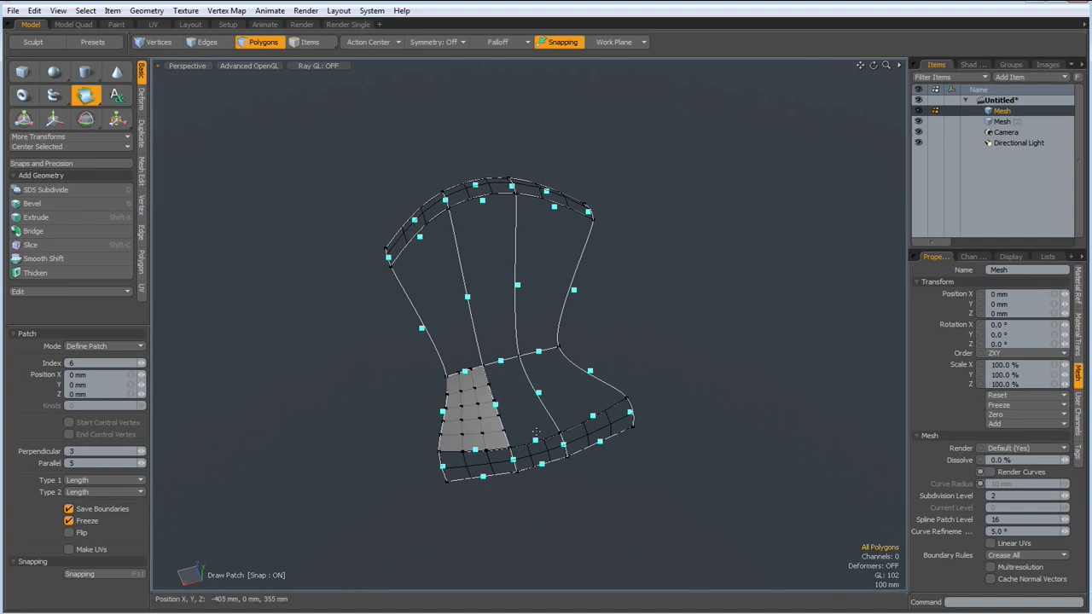
click(535, 441)
click(592, 416)
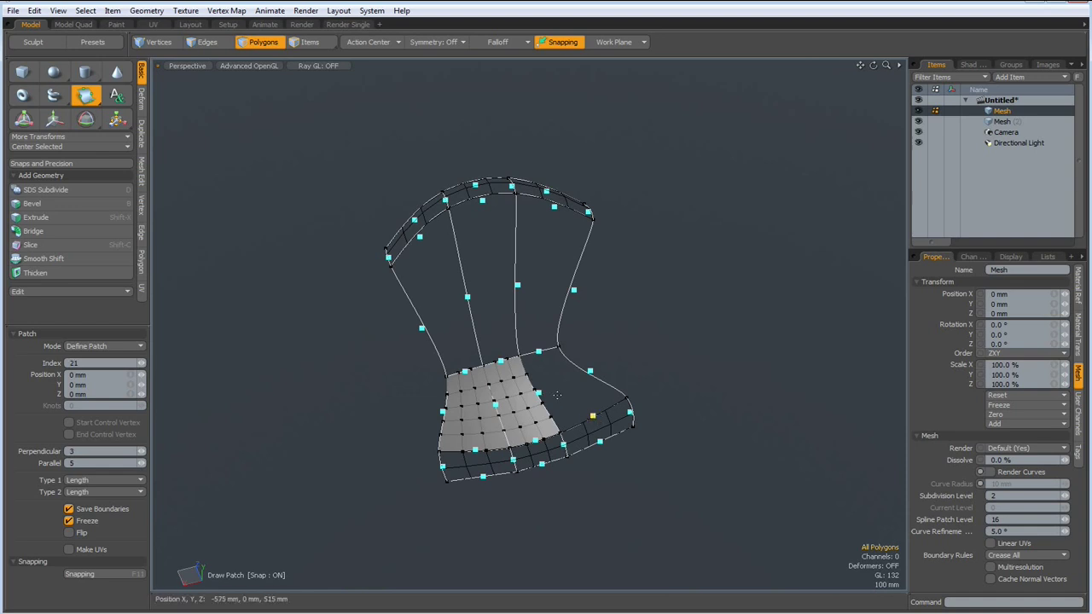
click(538, 393)
click(538, 351)
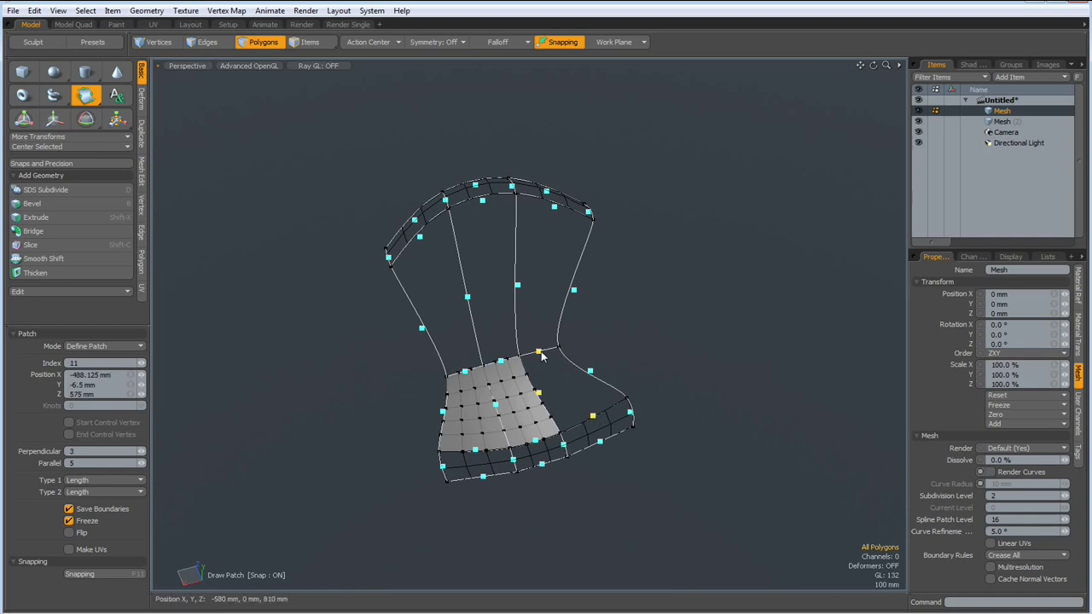
click(590, 373)
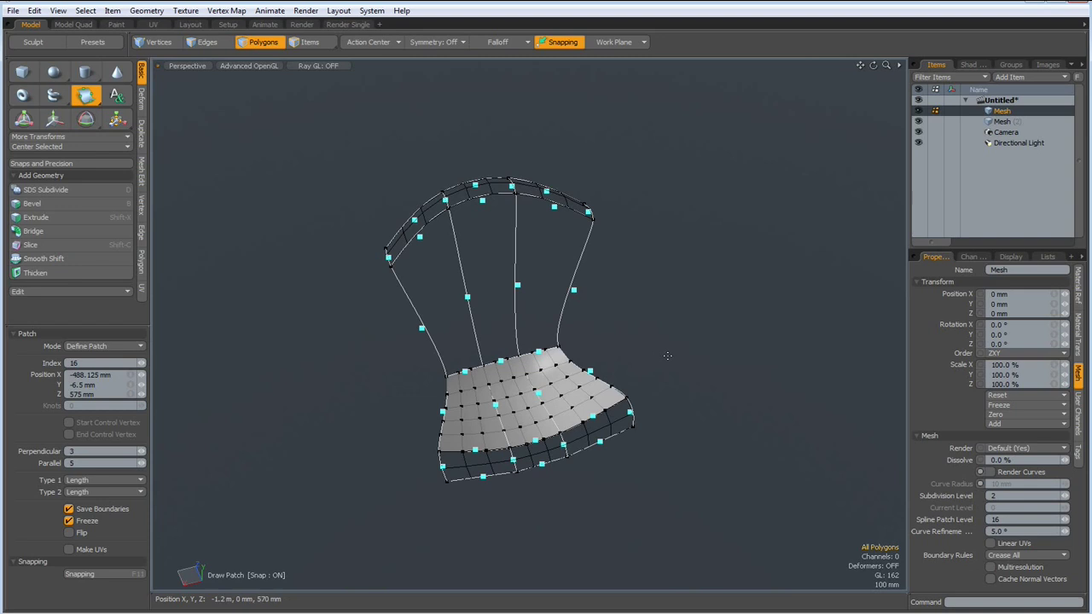
key(space)
- Cut the seat patch polygons, paste them into Mesh (2), and reselect the original Mesh
double_click(526, 415)
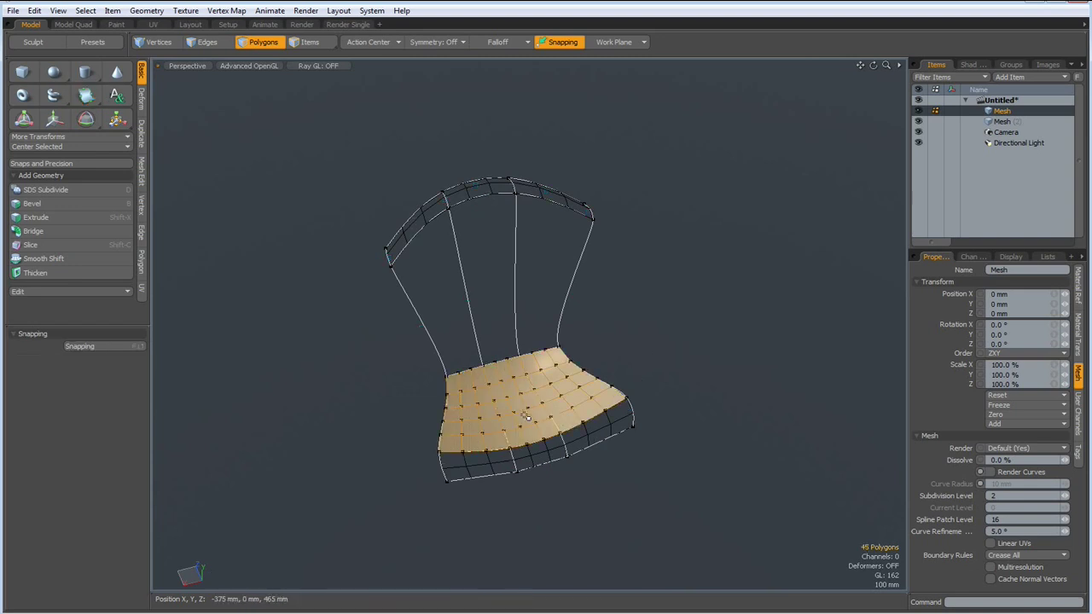
key(ctrl)
key(ctrl+x)
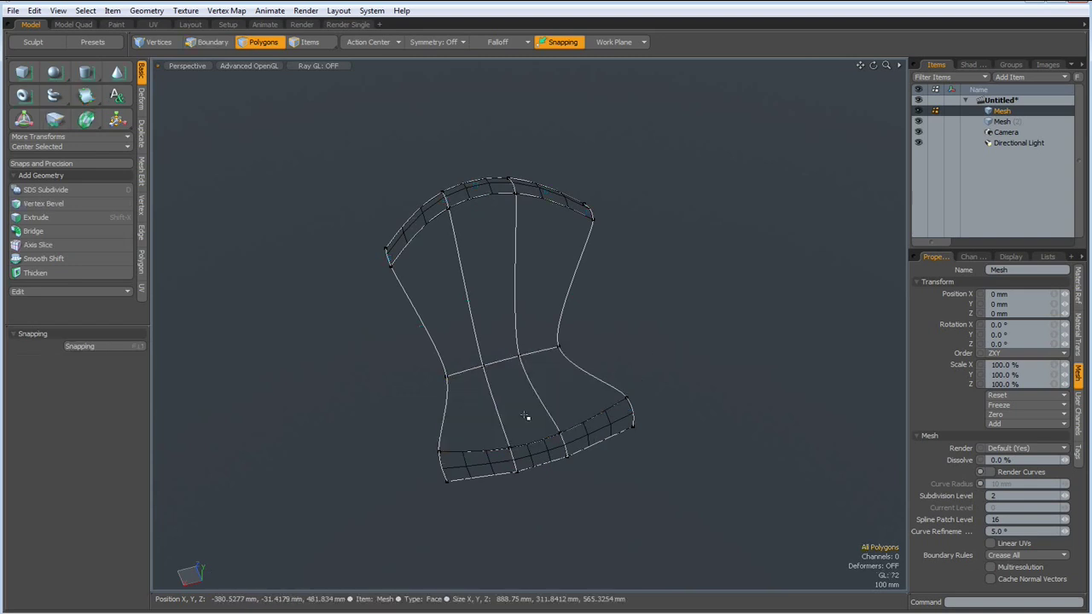
click(987, 123)
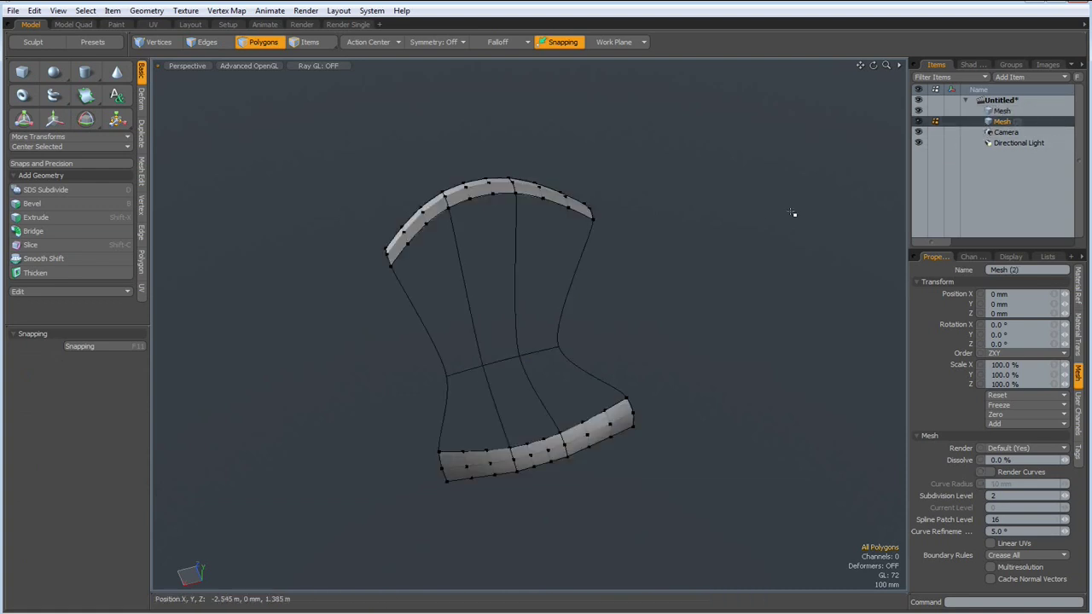
key(ctrl+v)
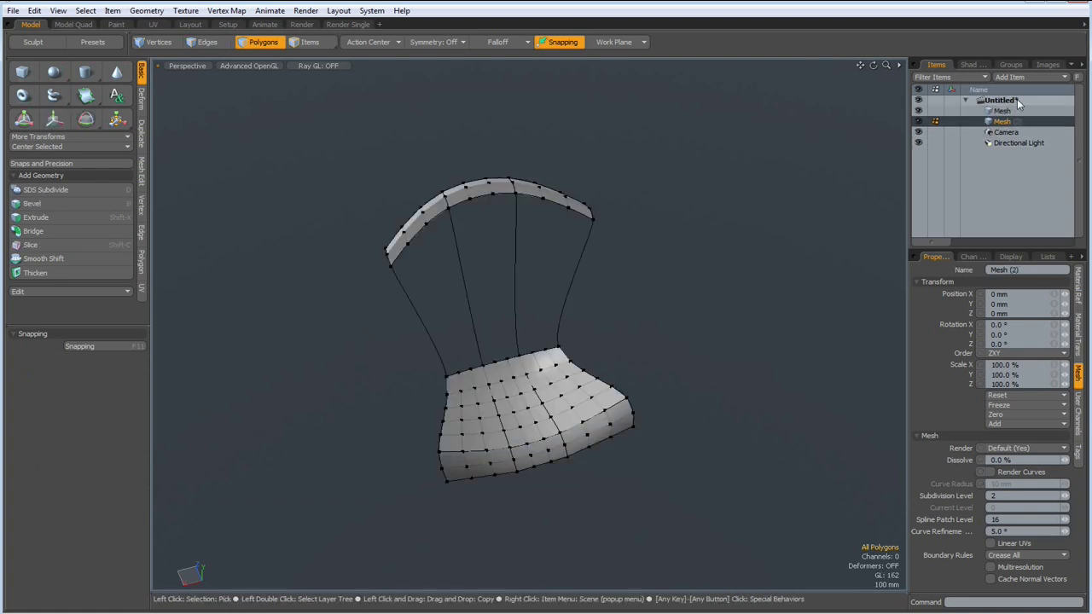
click(994, 111)
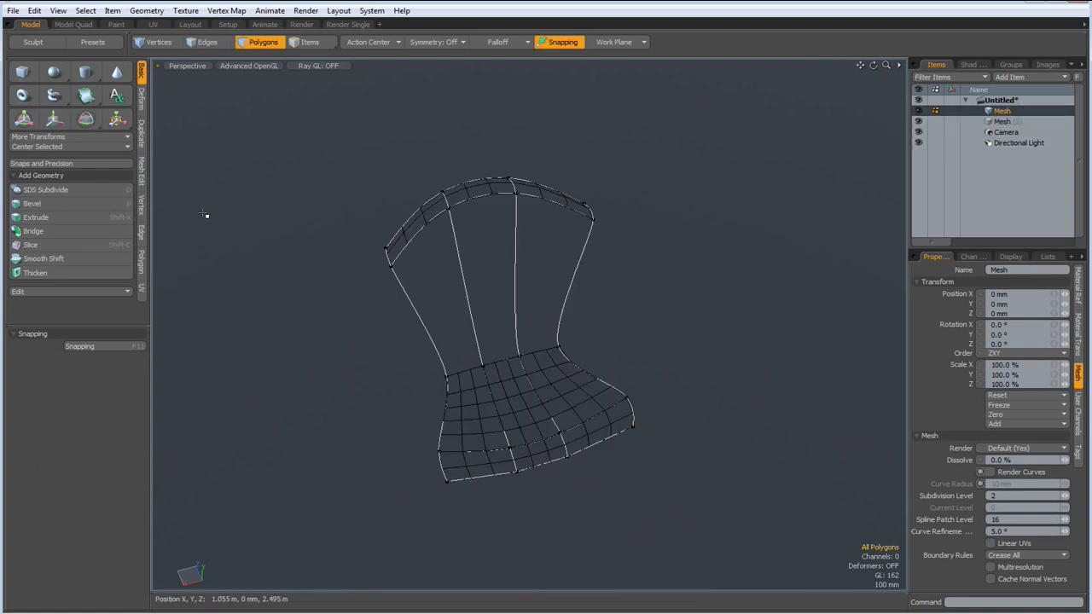
- With Parallel set to 8, patch the backrest's left and middle sections
click(88, 97)
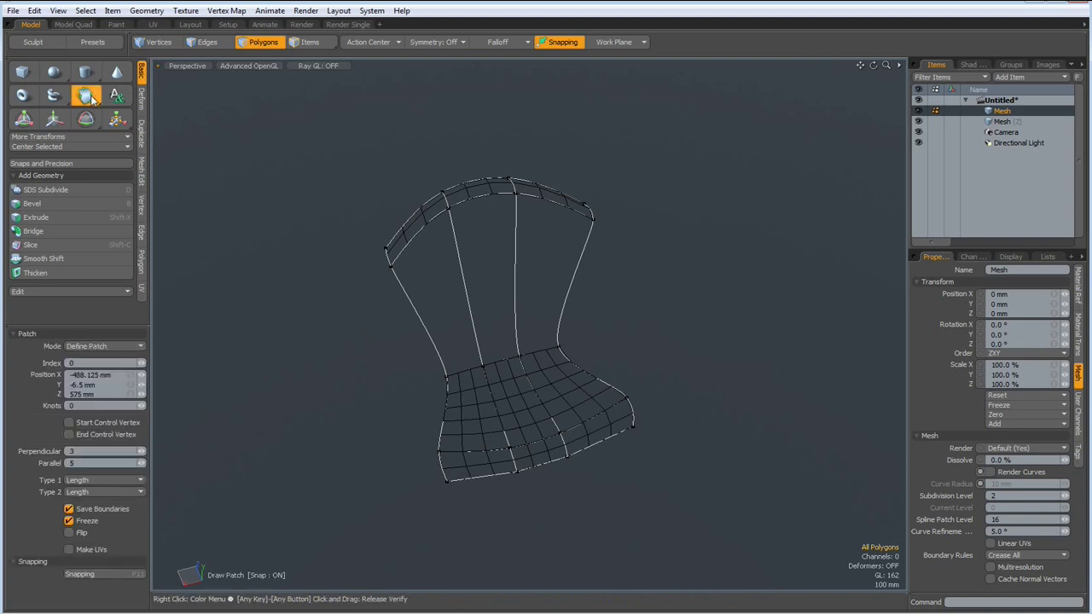
click(84, 465)
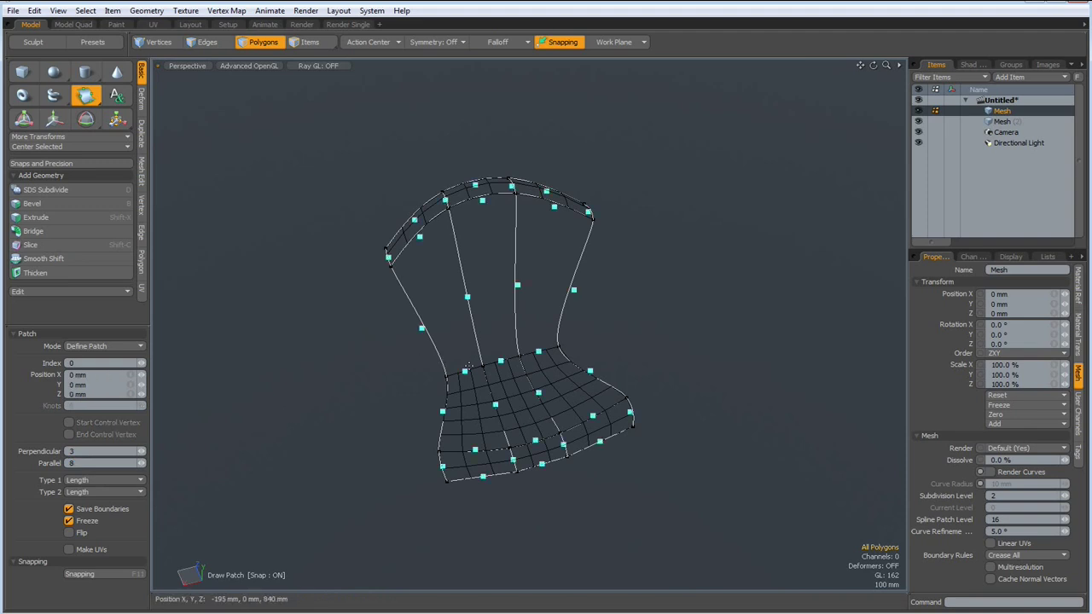
click(422, 327)
click(419, 239)
click(420, 239)
click(468, 298)
click(501, 360)
click(482, 200)
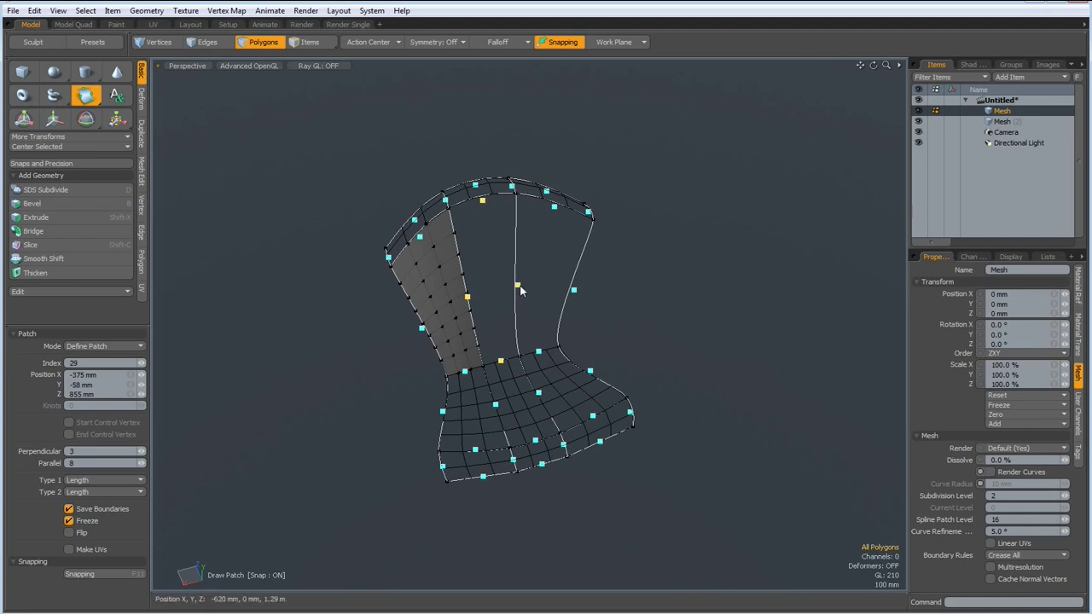
click(518, 285)
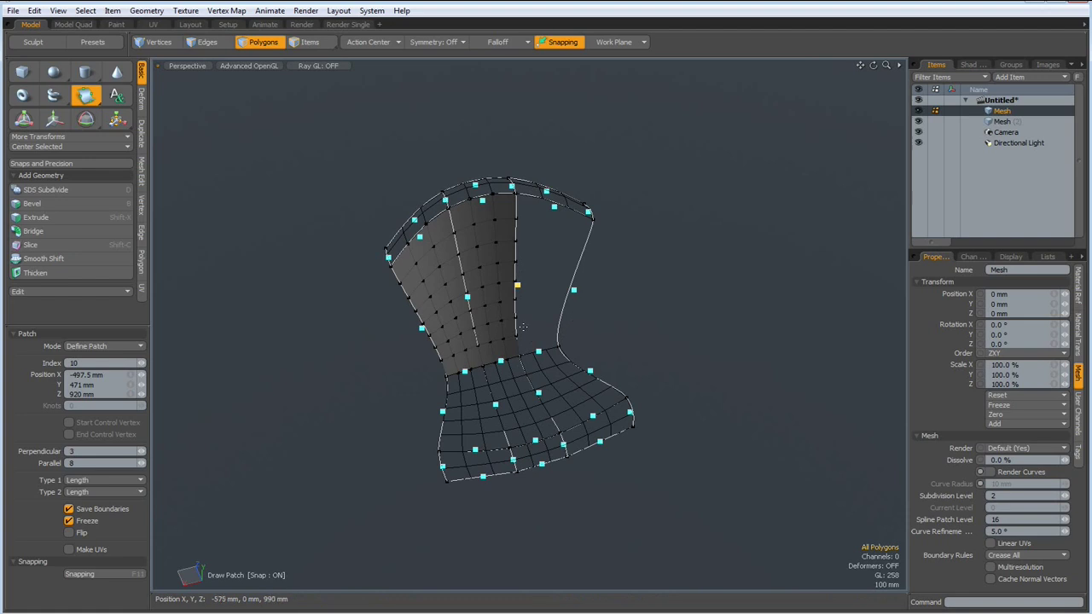
key(space)
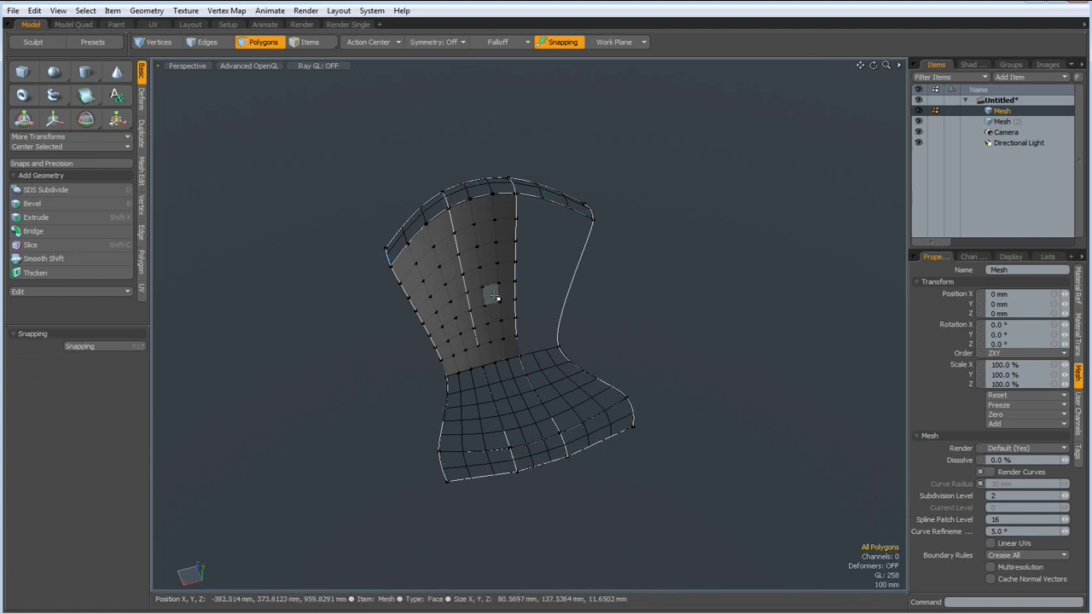
- Cut the new back patch polygons and move them to Mesh (2)
double_click(489, 284)
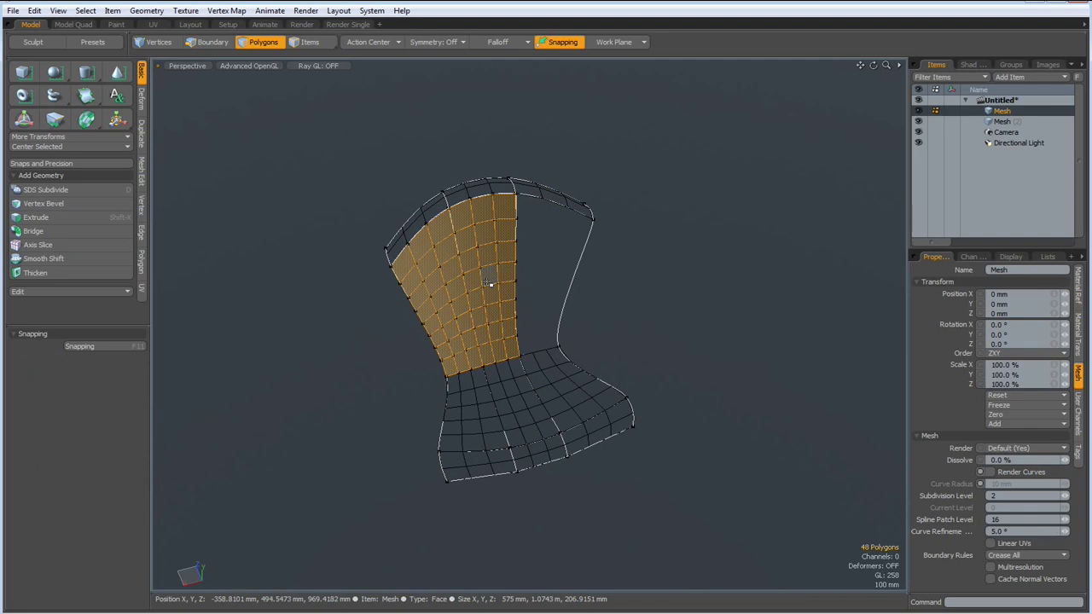
key(Delete)
click(991, 122)
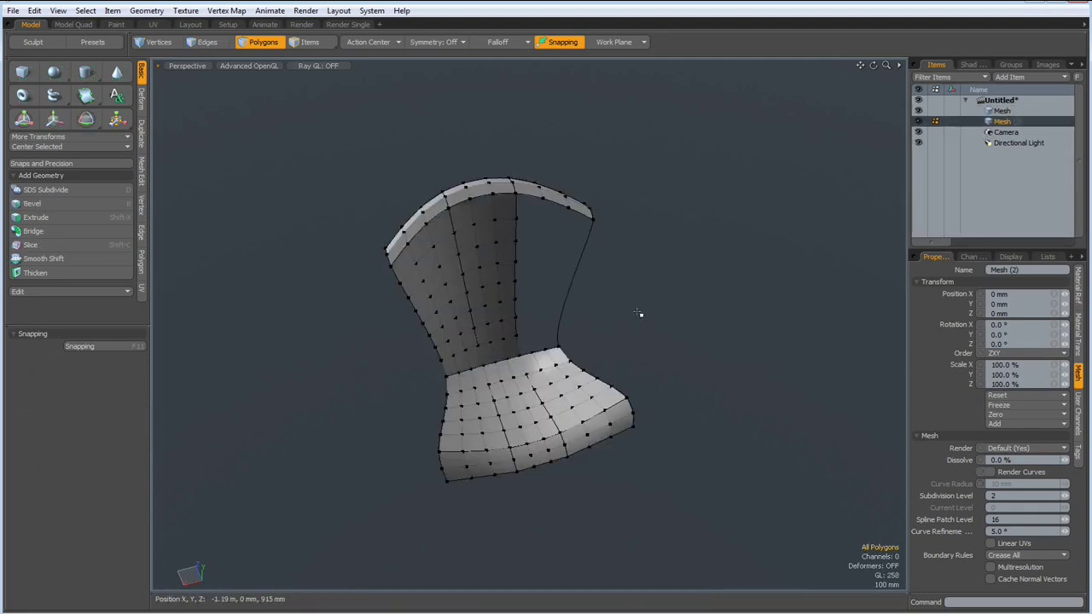
click(86, 96)
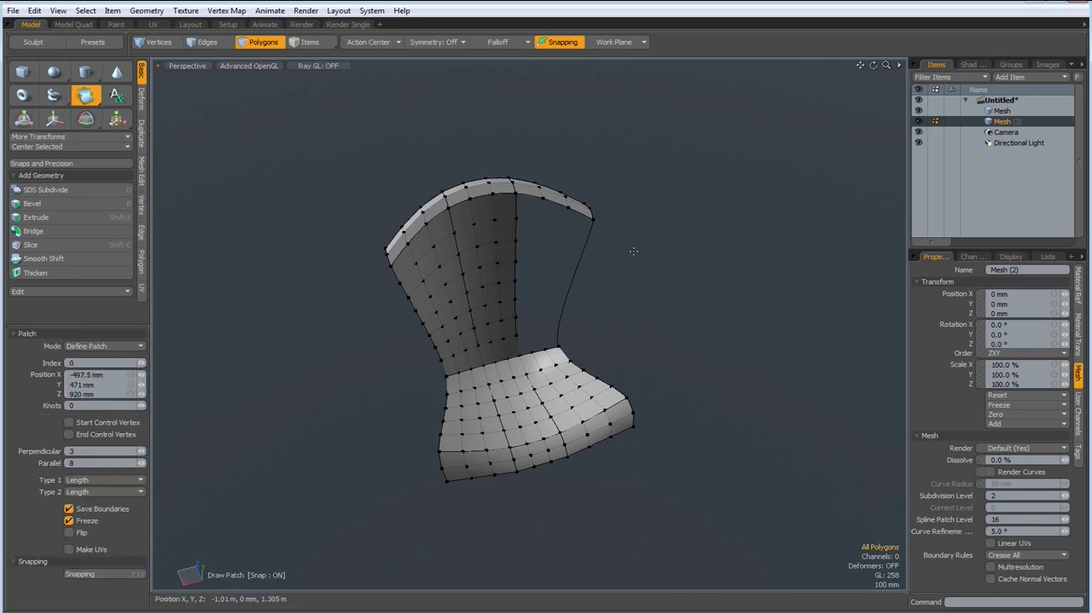
- On the original Mesh, patch the backrest's right section
click(1001, 111)
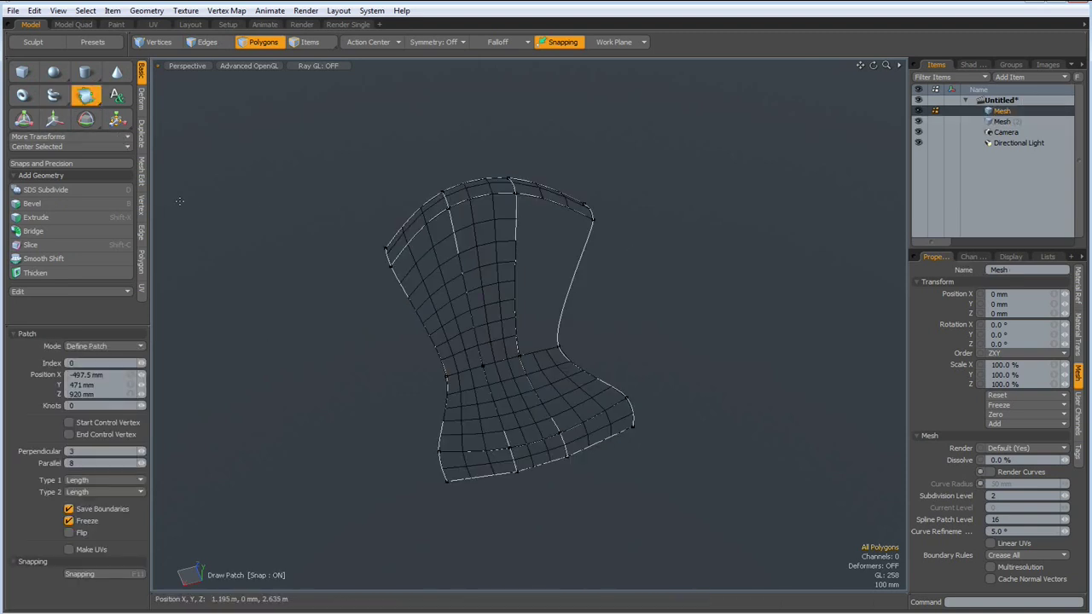
click(537, 360)
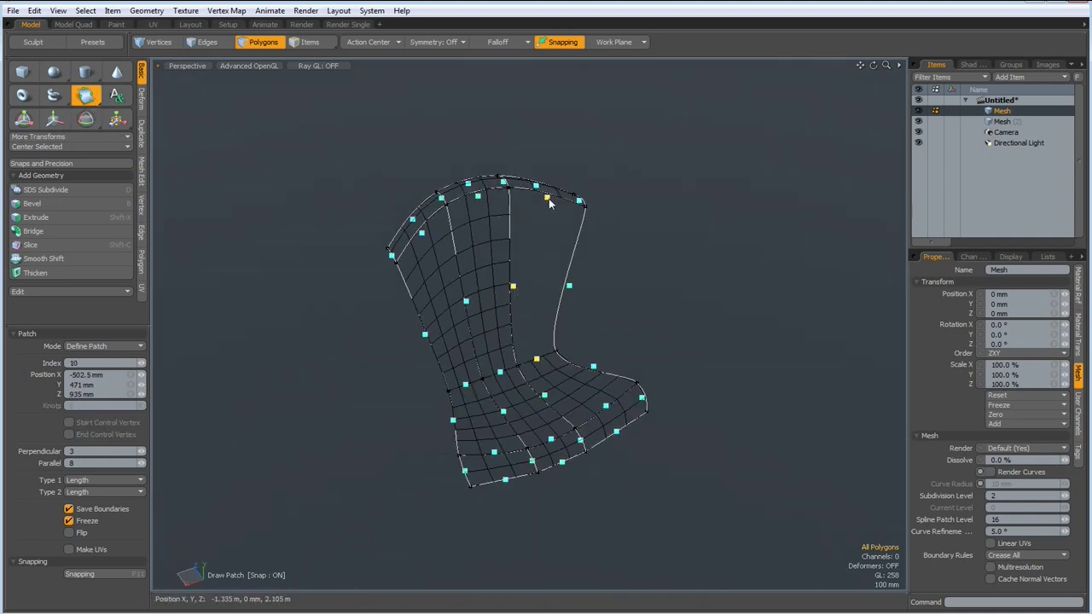
click(568, 287)
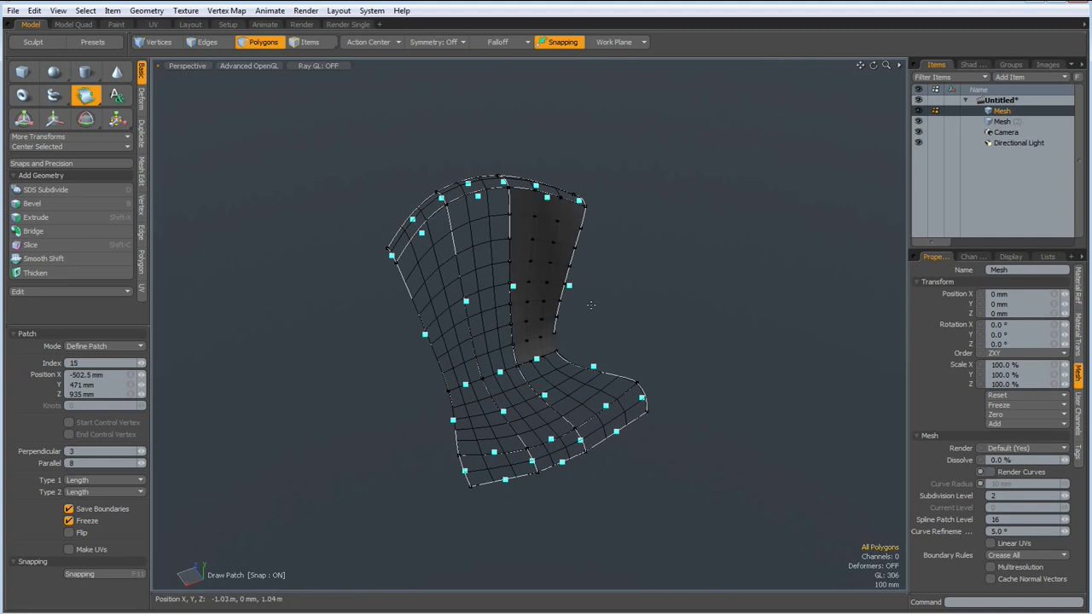
key(space)
- Cut the right back patch and place it into Mesh (2)
double_click(539, 271)
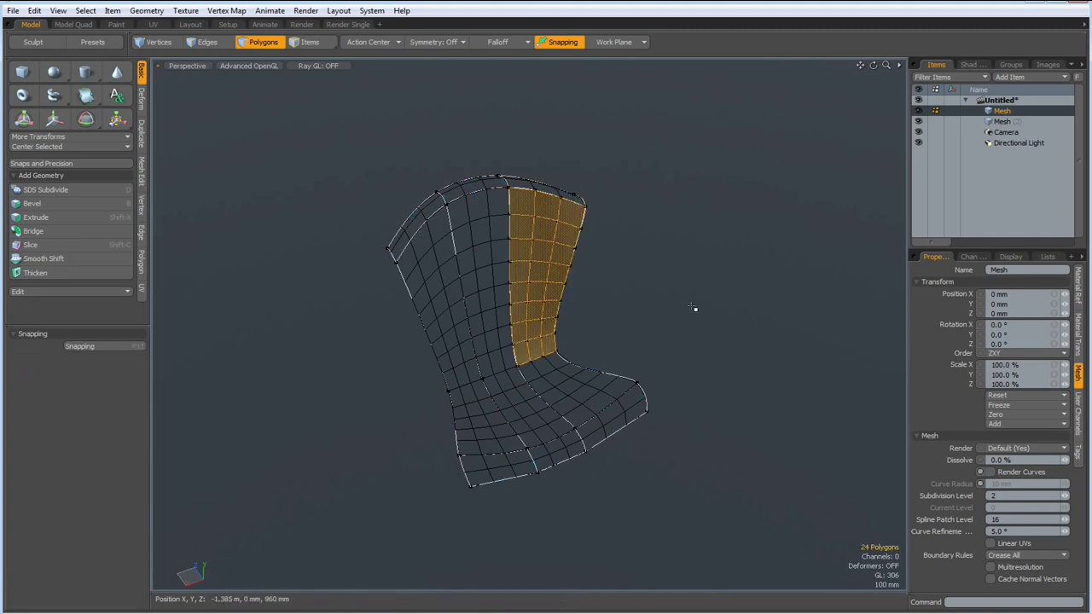
key(Delete)
click(999, 121)
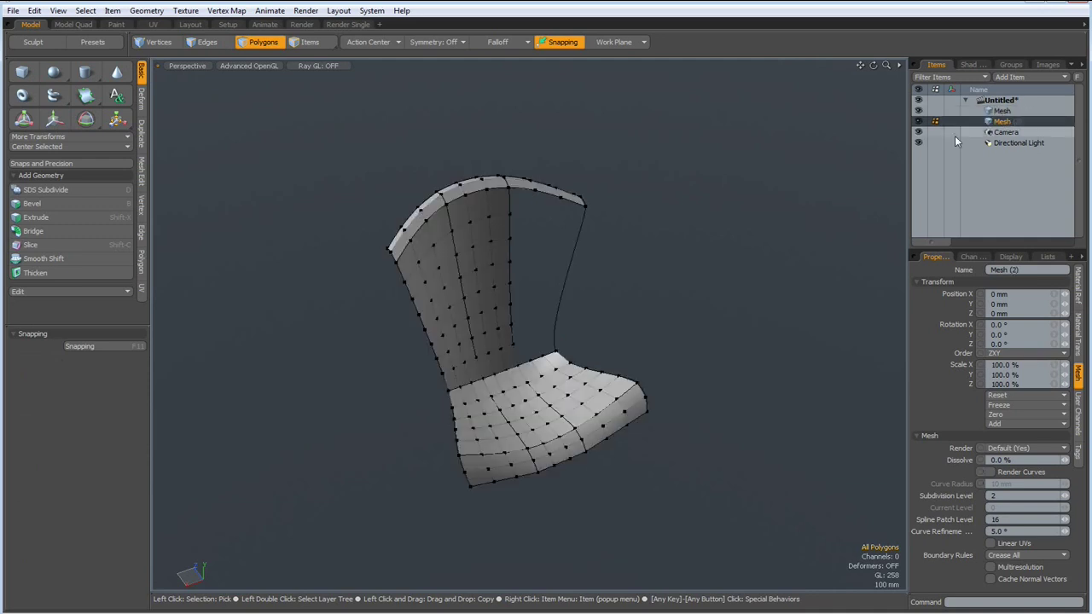
key(ctrl+z)
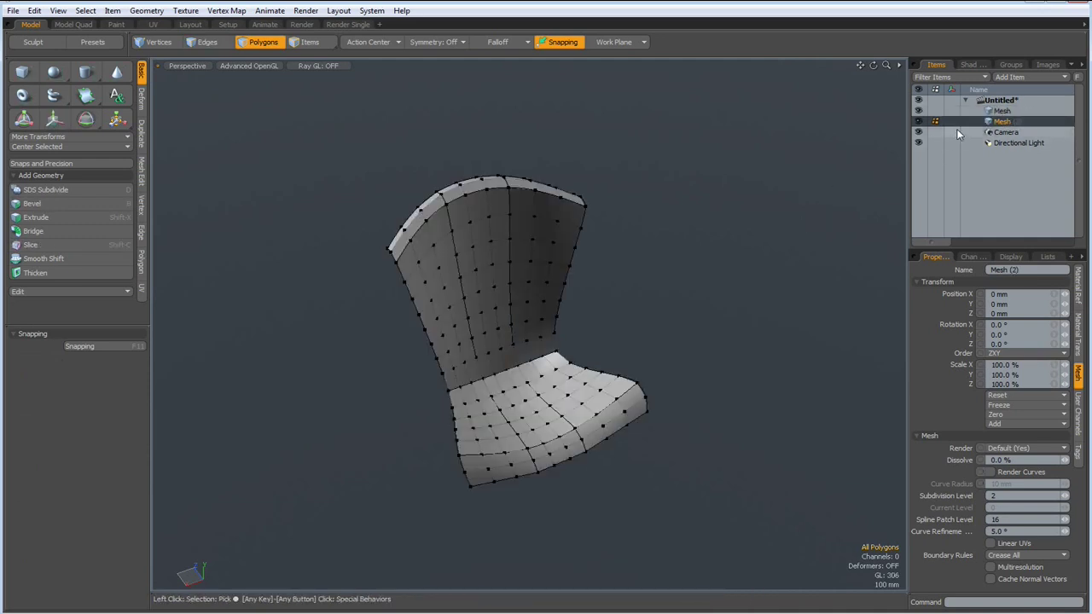
- Hide the first Mesh's spline cage and the vertex dots, viewing the chair shell from the front
click(918, 111)
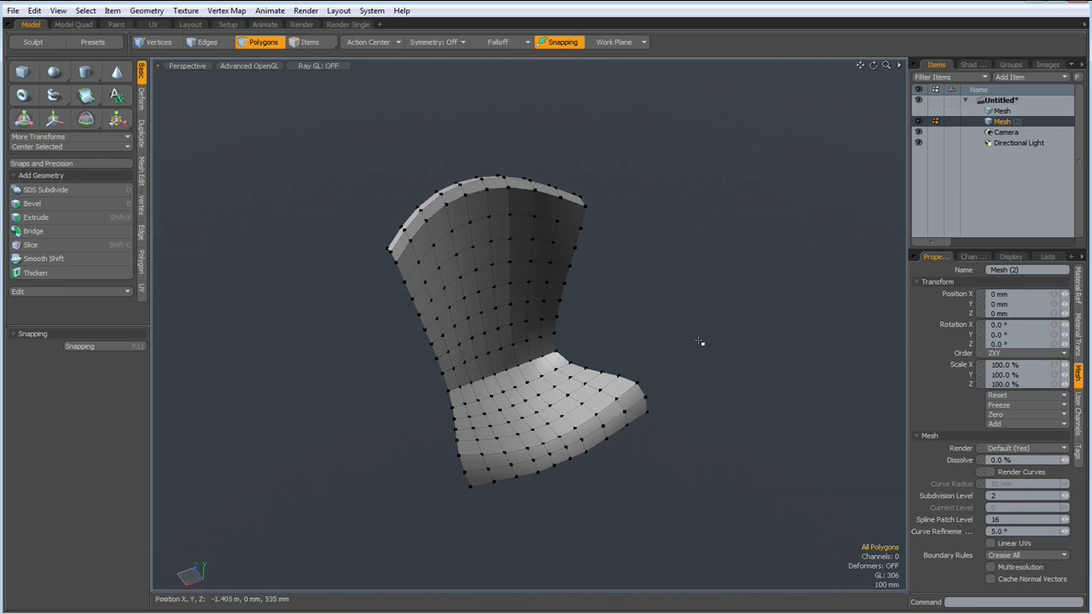
key(alt+grave)
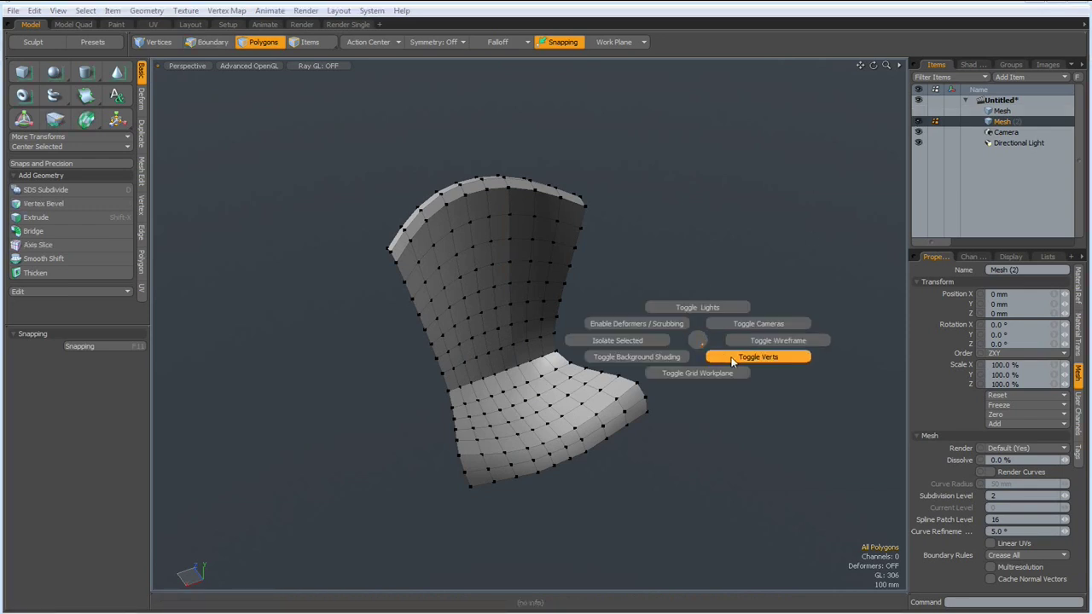
click(731, 359)
alt+drag(648, 363, 544, 346)
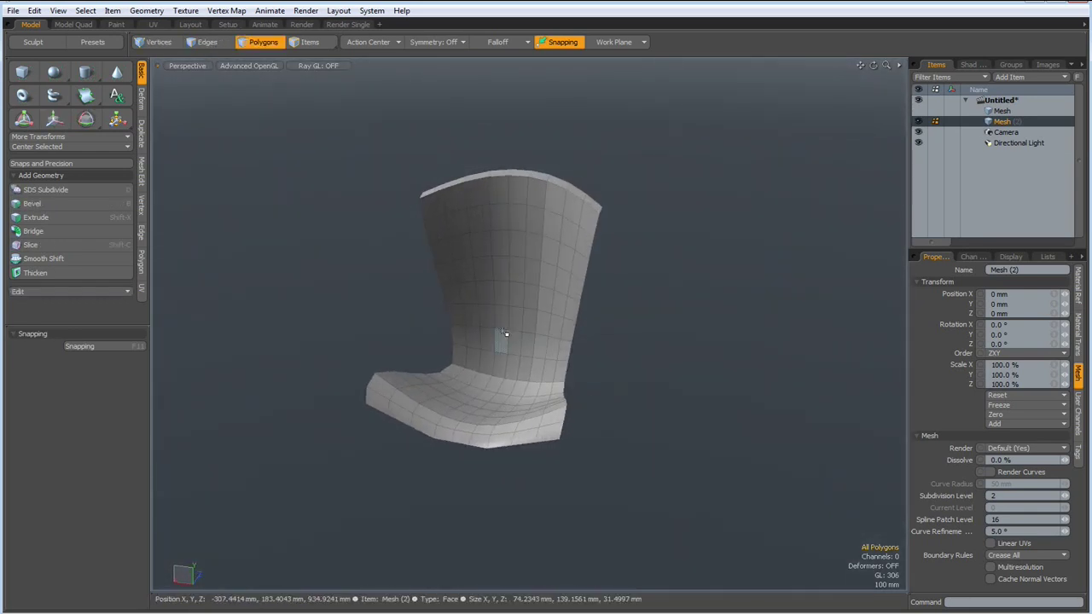
click(142, 207)
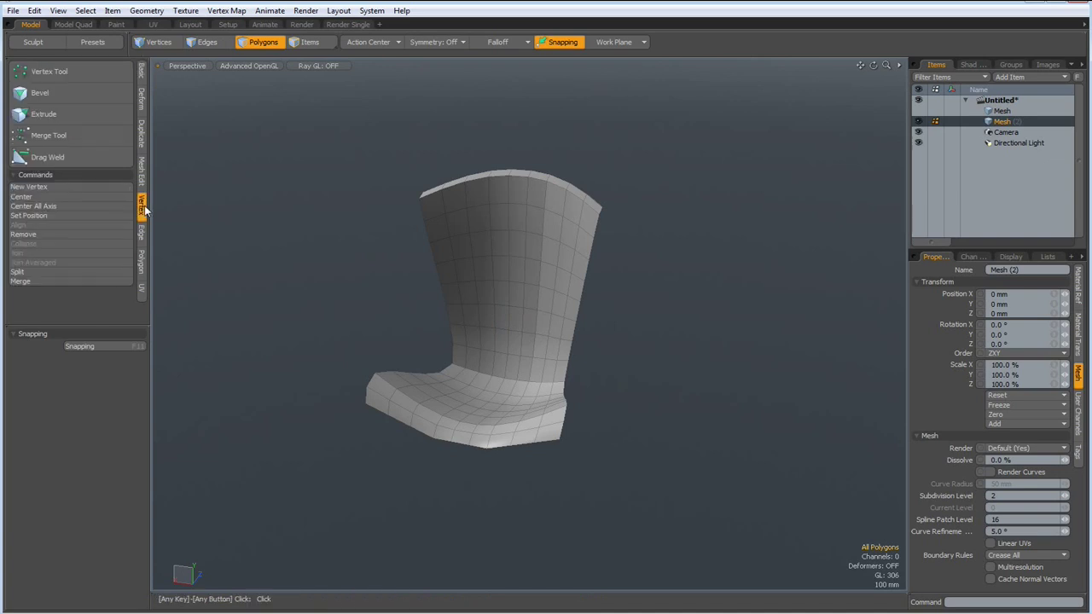
- Merge the shell's 39 coincident vertices using an Automatic range
click(21, 280)
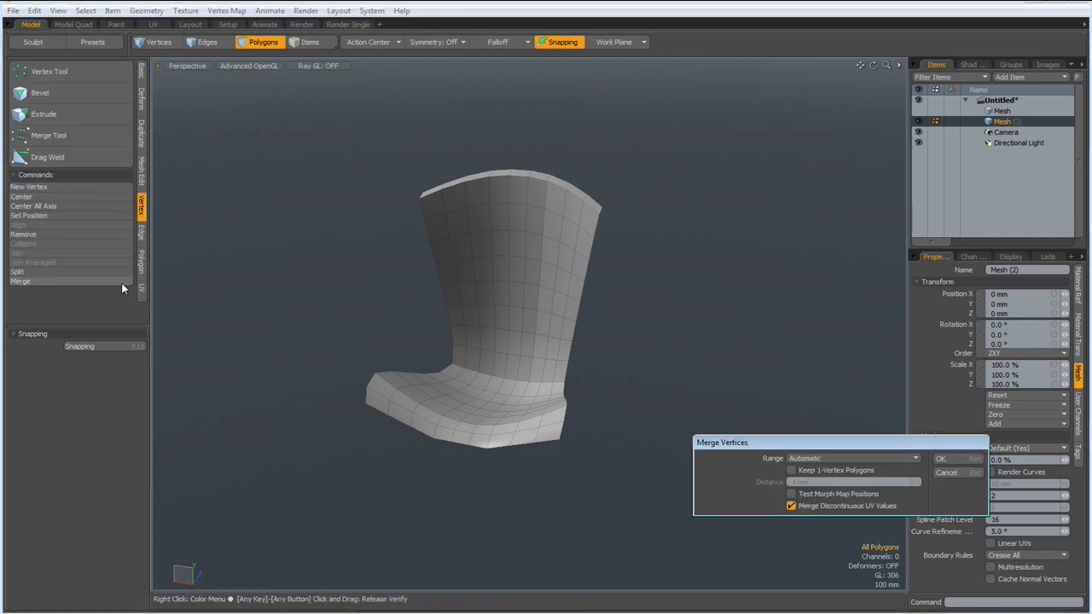
click(942, 459)
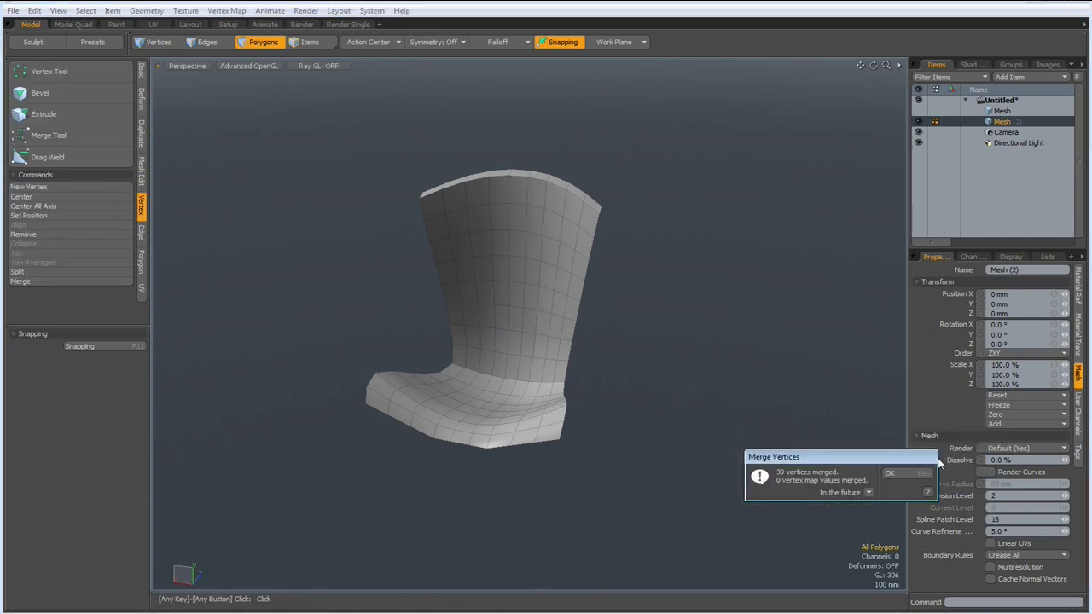
click(890, 475)
- Turn on subdivision surfaces to smooth the chair shell
key(Tab)
alt+drag(612, 472, 480, 453)
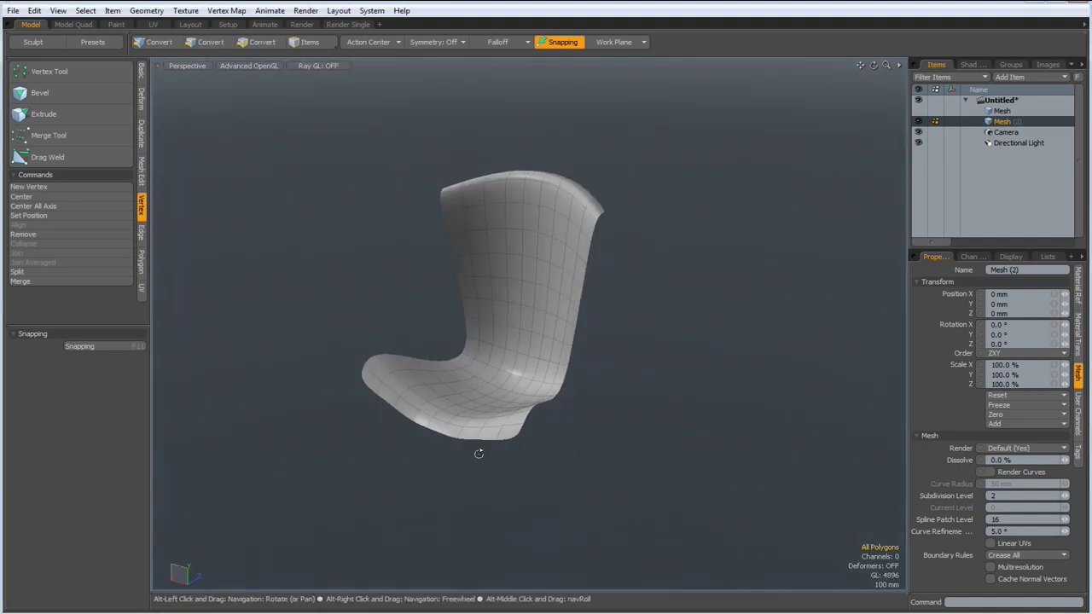
click(142, 259)
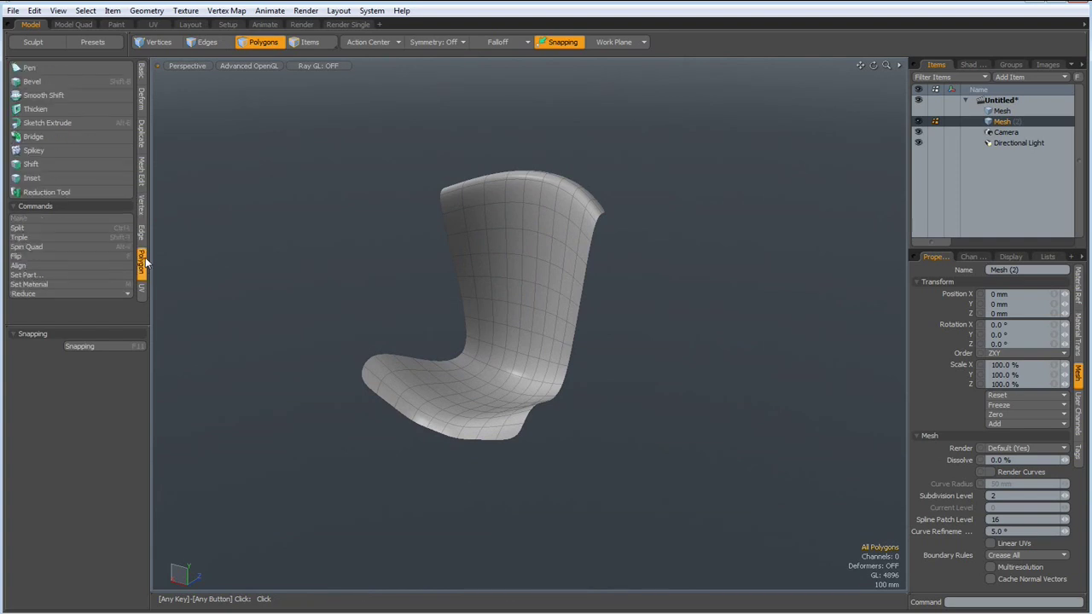
- Thicken the chair shell with a -30 mm offset
click(44, 111)
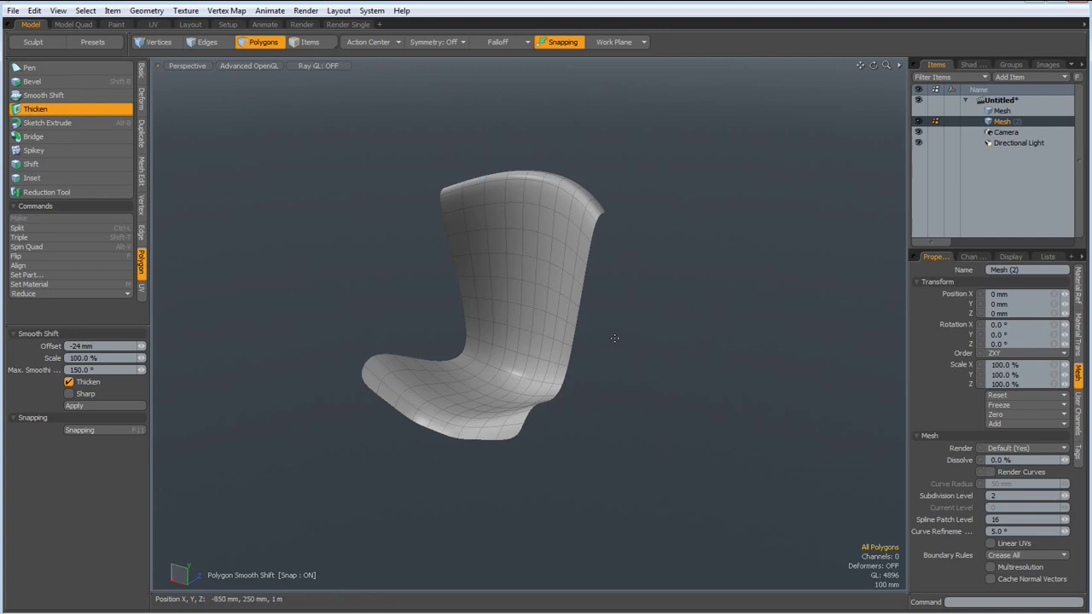
drag(446, 305, 409, 304)
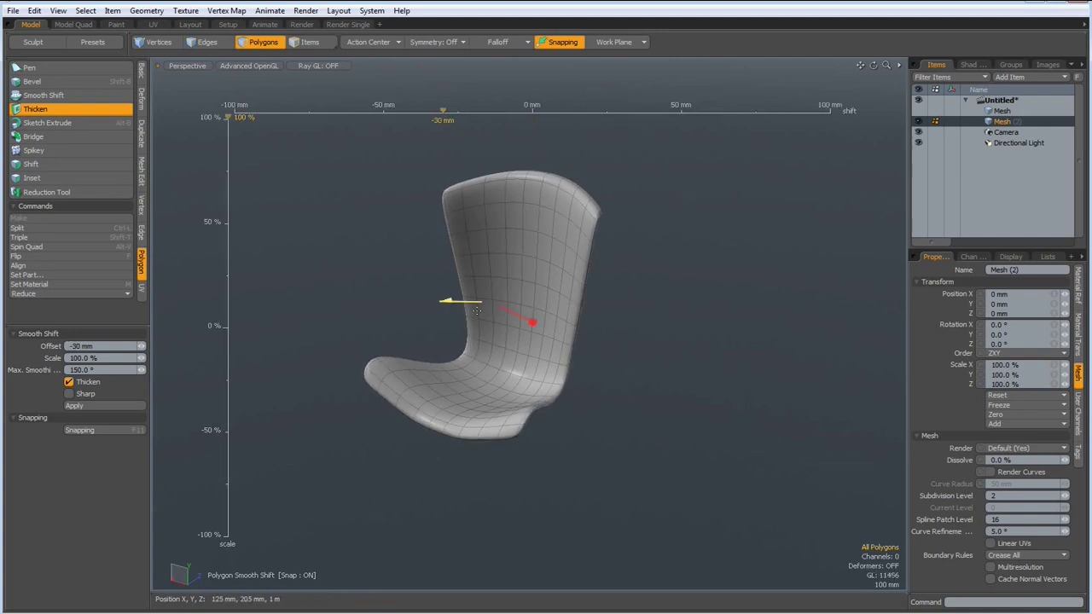
key(space)
alt+drag(653, 370, 639, 404)
scroll(619, 354, up, 5)
scroll(620, 355, down, 3)
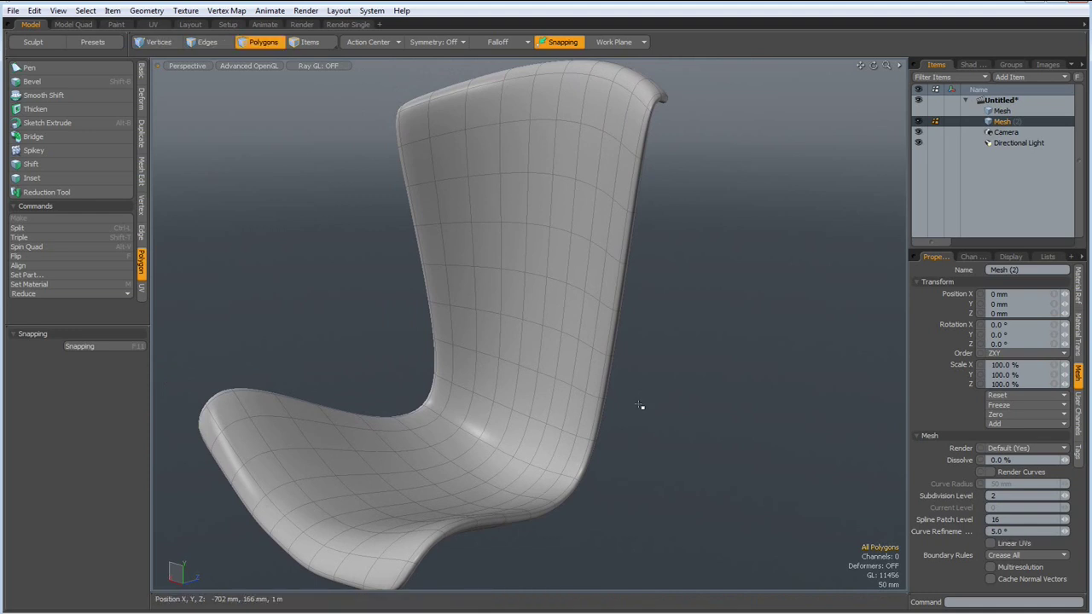